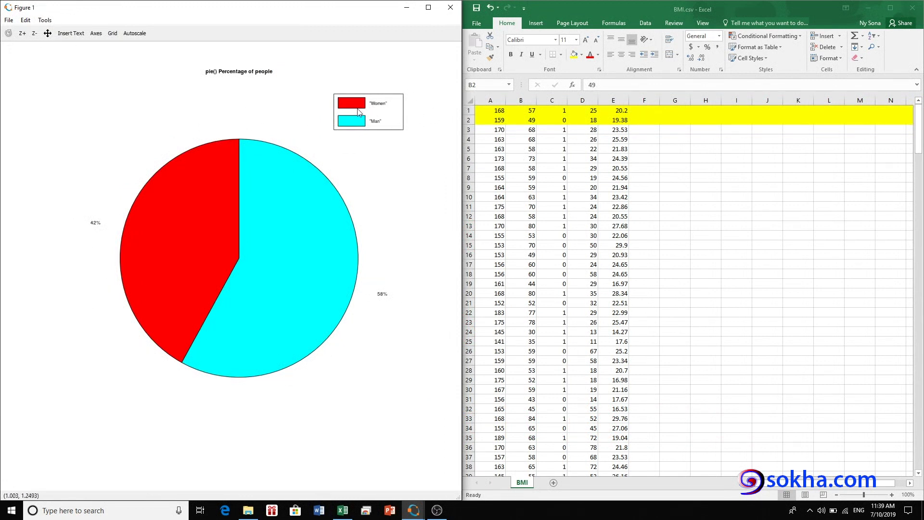
Step: Select the first 50 rows of BMI data in Excel and bring the Octave figure forward
{"action": "left_click_drag", "start_coordinate": [498, 111], "coordinate": [614, 110]}
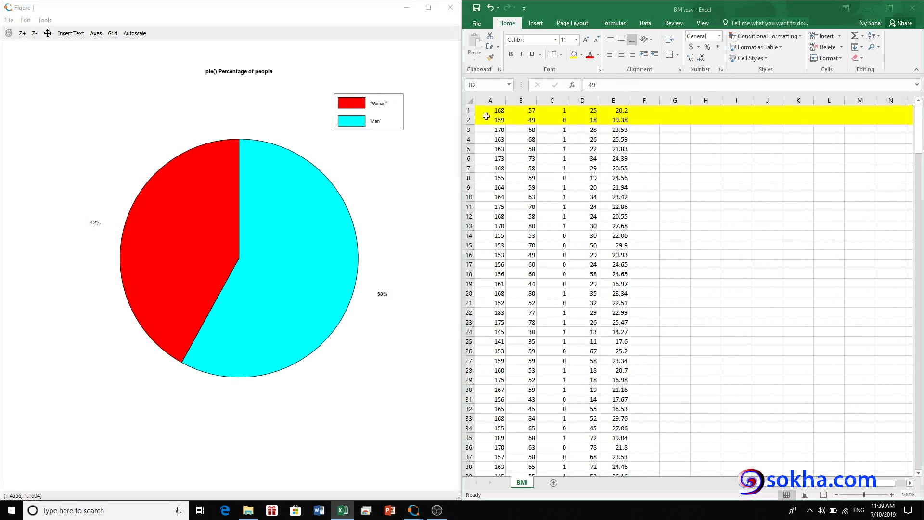
{"action": "scroll", "coordinate": [478, 230], "scroll_direction": "down", "scroll_amount": 4}
{"action": "scroll", "coordinate": [478, 230], "scroll_direction": "down", "scroll_amount": 5}
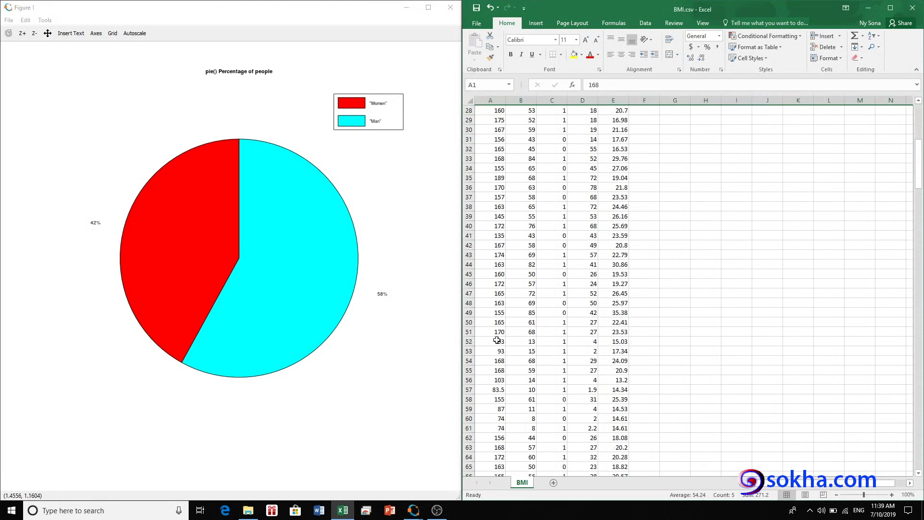
{"action": "left_click", "coordinate": [470, 323], "text": "shift"}
{"action": "scroll", "coordinate": [533, 270], "scroll_direction": "up", "scroll_amount": 4}
{"action": "scroll", "coordinate": [533, 270], "scroll_direction": "up", "scroll_amount": 5}
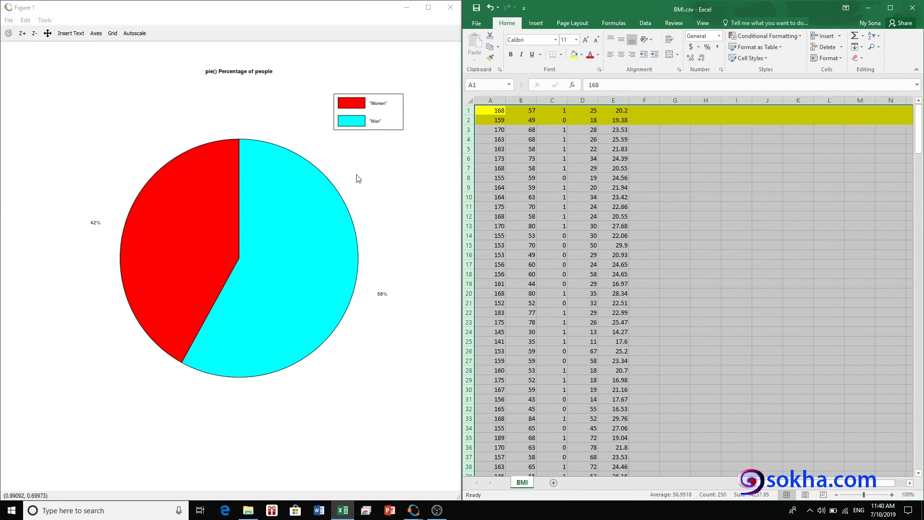
{"action": "left_click", "coordinate": [151, 183]}
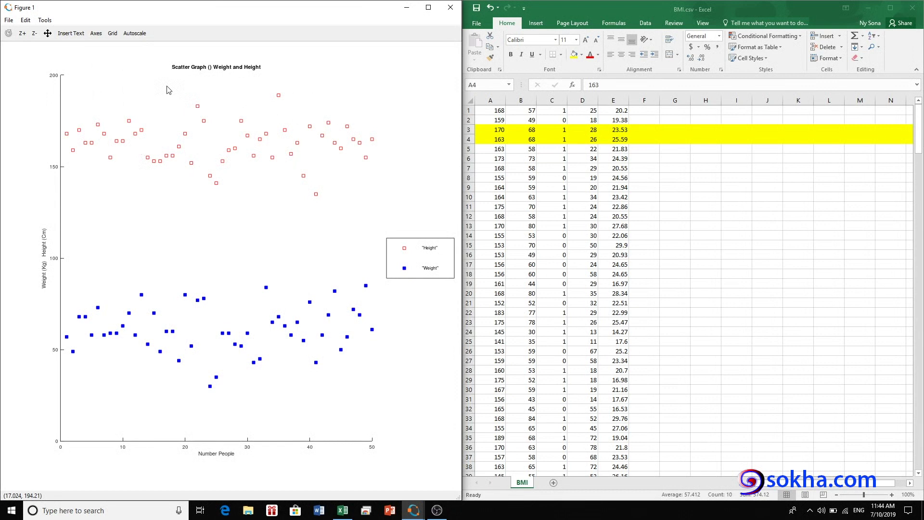
Step: Select the heights 170 and 163 in cells A3 and A4
{"action": "left_click", "coordinate": [492, 131]}
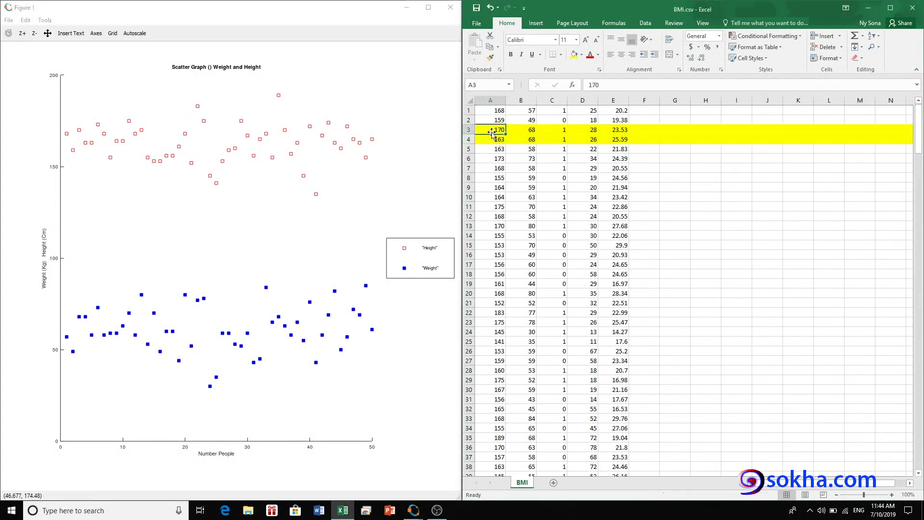
{"action": "left_click", "coordinate": [493, 140]}
{"action": "left_click", "coordinate": [493, 130]}
{"action": "left_click", "coordinate": [494, 141]}
{"action": "left_click", "coordinate": [493, 131]}
{"action": "left_click", "coordinate": [501, 140]}
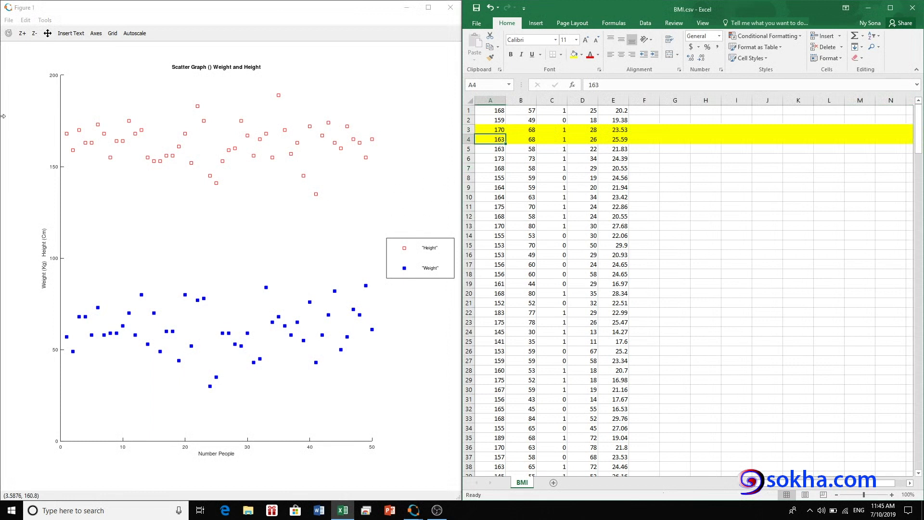
Step: Zoom and pan onto the height points of people 3 to 8, and turn on grid lines
{"action": "left_click", "coordinate": [23, 33]}
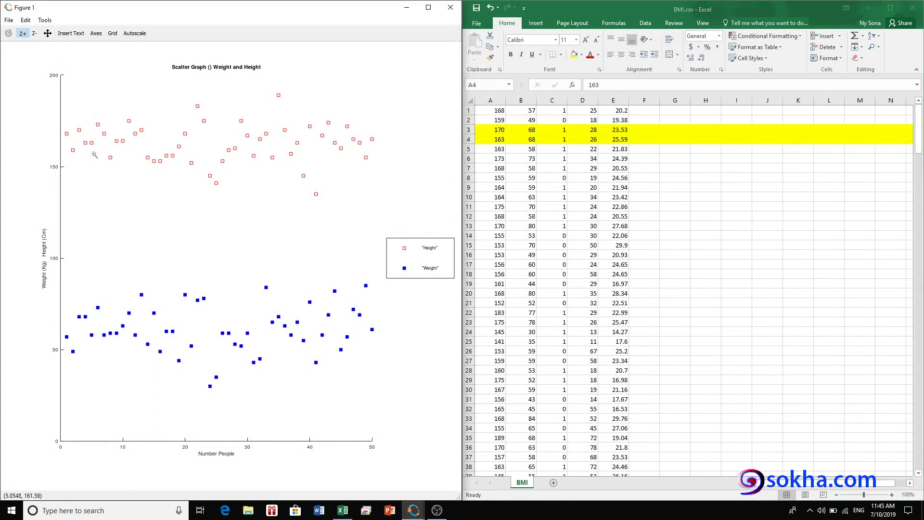
{"action": "left_click", "coordinate": [80, 123]}
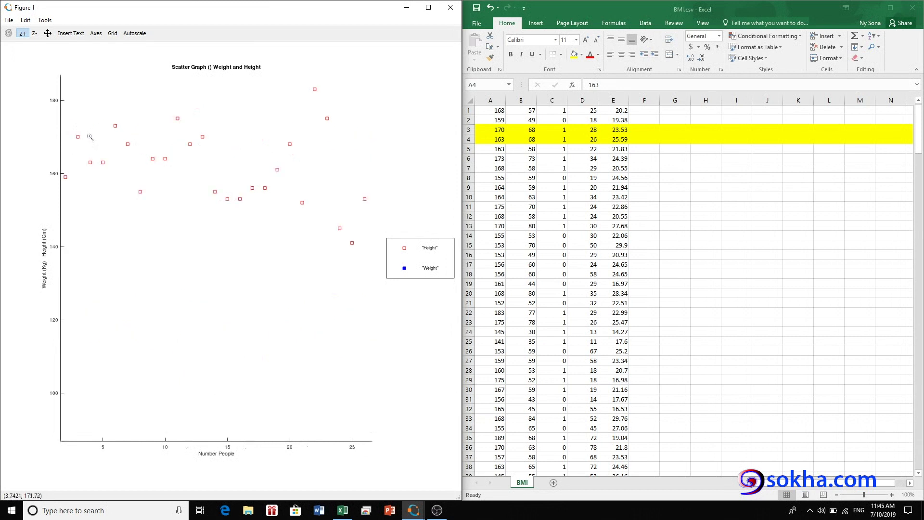
{"action": "left_click", "coordinate": [77, 135]}
{"action": "left_click", "coordinate": [48, 33]}
{"action": "mouse_move", "coordinate": [86, 139]}
{"action": "left_mouse_down"}
{"action": "mouse_move", "coordinate": [137, 134]}
{"action": "mouse_move", "coordinate": [87, 154]}
{"action": "mouse_move", "coordinate": [97, 153]}
{"action": "left_mouse_up"}
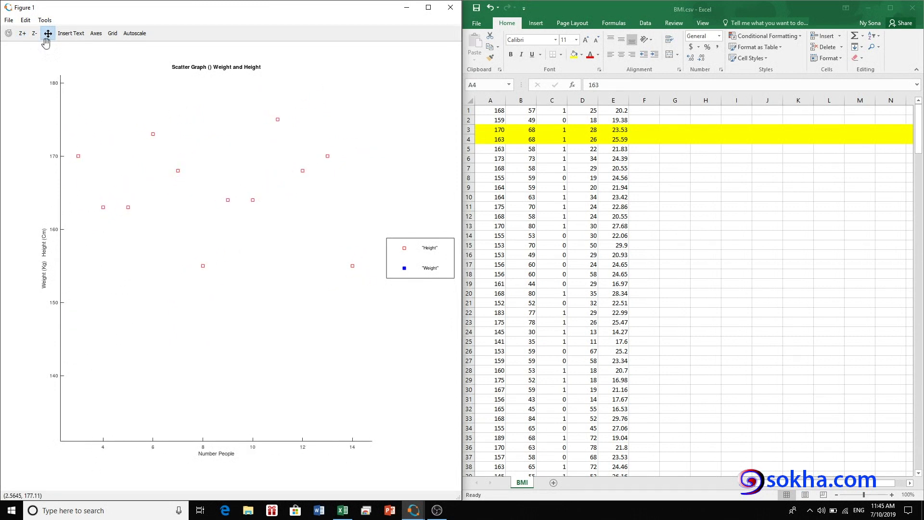
{"action": "left_click", "coordinate": [22, 33]}
{"action": "left_click", "coordinate": [82, 140]}
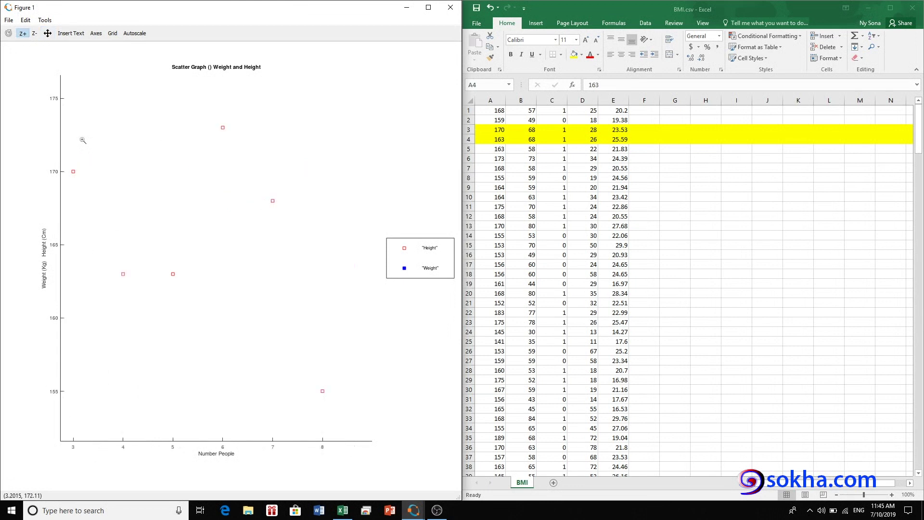
{"action": "left_click", "coordinate": [48, 33]}
{"action": "left_click_drag", "start_coordinate": [80, 153], "coordinate": [105, 159]}
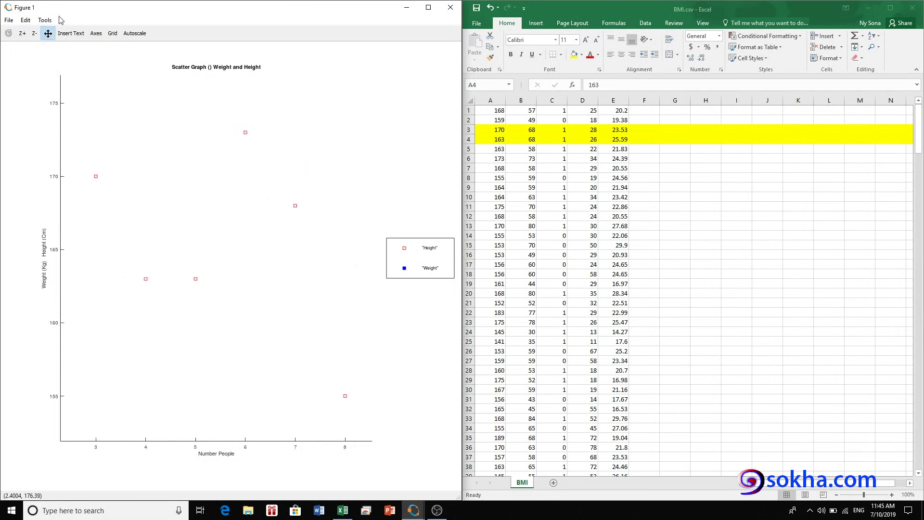
{"action": "left_click", "coordinate": [112, 34]}
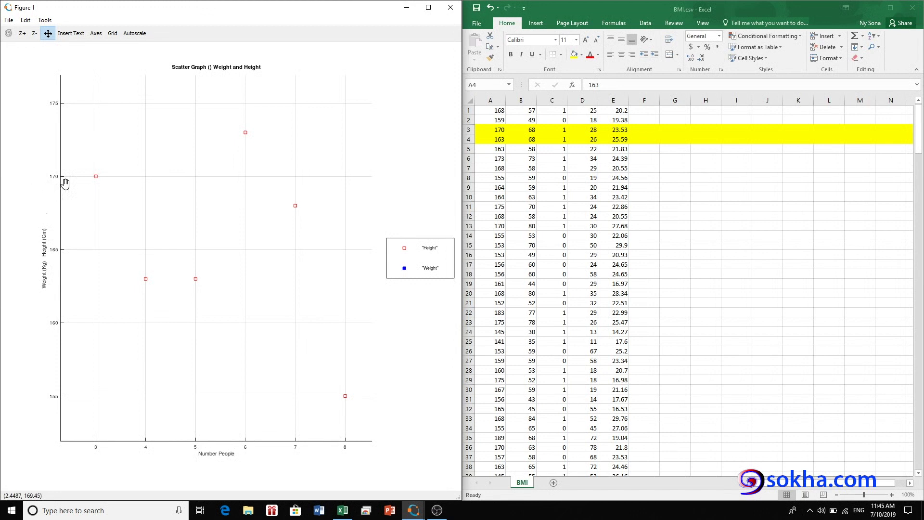
Step: Zoom in closely on the 163 cm height points of people 4 and 5
{"action": "left_click", "coordinate": [500, 130]}
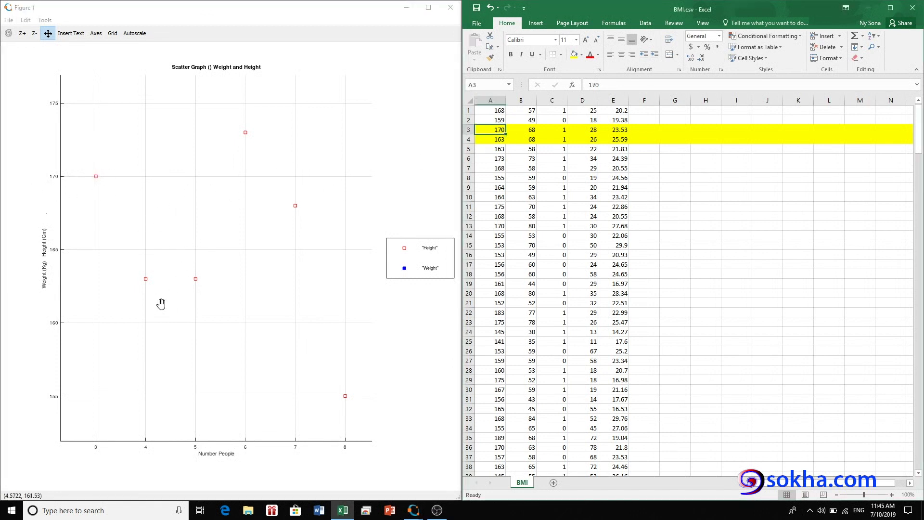
{"action": "mouse_move", "coordinate": [156, 337]}
{"action": "left_mouse_down"}
{"action": "mouse_move", "coordinate": [123, 298]}
{"action": "mouse_move", "coordinate": [114, 301]}
{"action": "left_mouse_up"}
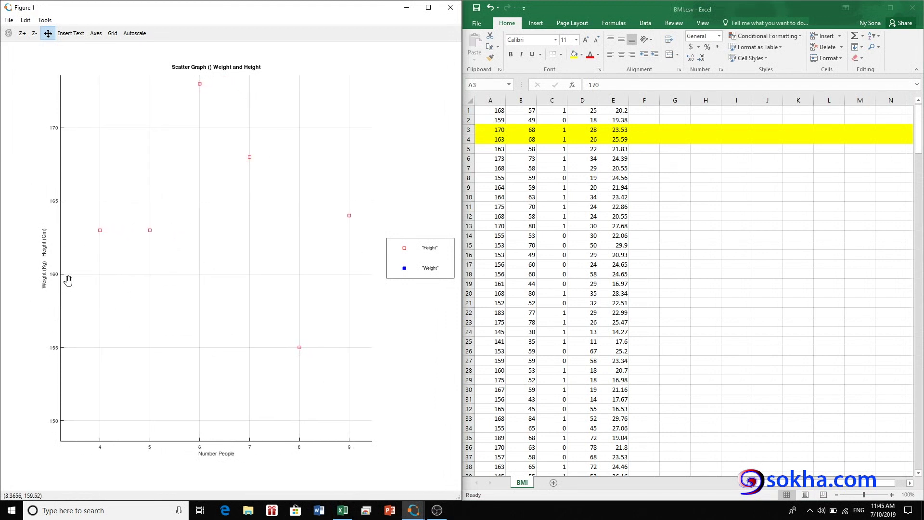
{"action": "left_click", "coordinate": [22, 33]}
{"action": "left_click", "coordinate": [90, 211]}
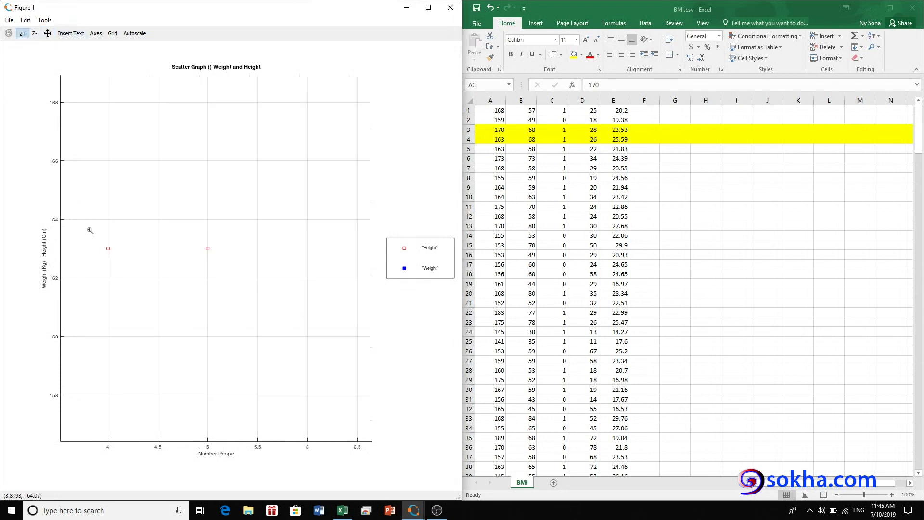
{"action": "left_click", "coordinate": [90, 230]}
{"action": "left_click", "coordinate": [47, 33]}
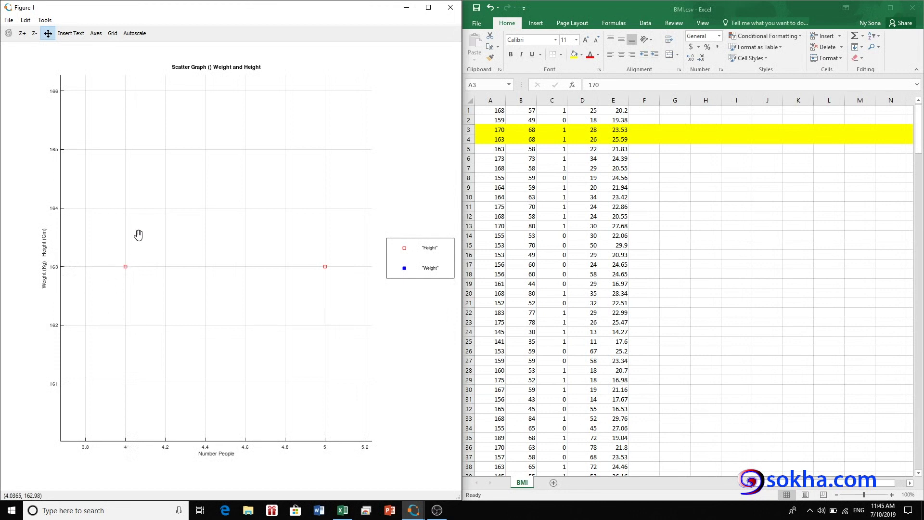
Step: Select the weights in cells B3 and B4, then return to the Octave figure
{"action": "left_click", "coordinate": [528, 129]}
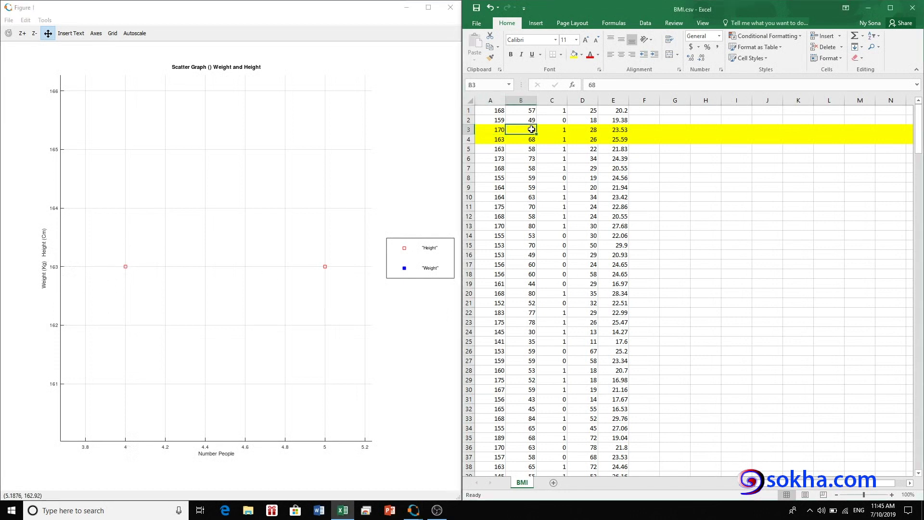
{"action": "left_click", "coordinate": [528, 140]}
{"action": "left_click_drag", "start_coordinate": [530, 128], "coordinate": [529, 140]}
{"action": "left_click", "coordinate": [251, 280]}
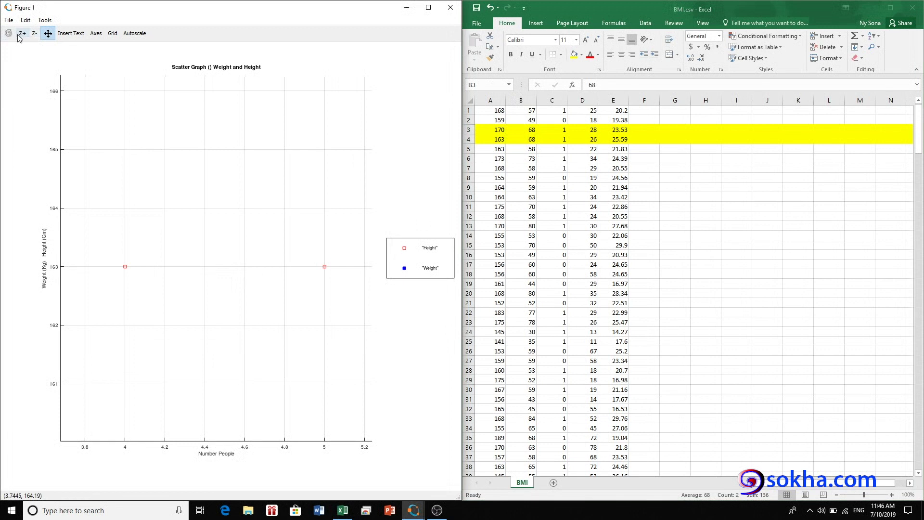
{"action": "left_click", "coordinate": [34, 33]}
Step: Zoom the scatter graph fully out, then zoom and pan to the first people's weights
{"action": "left_click", "coordinate": [114, 318]}
{"action": "left_click", "coordinate": [114, 318]}
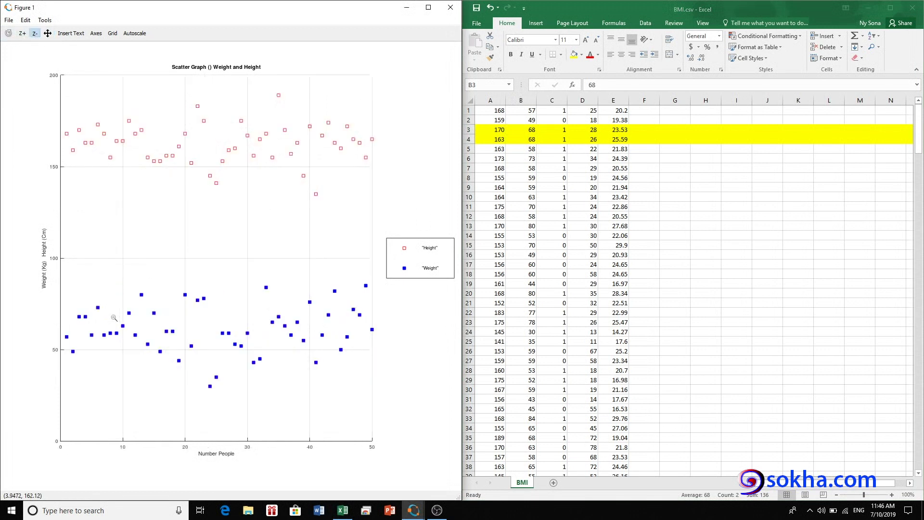
{"action": "left_click", "coordinate": [114, 319]}
{"action": "left_click", "coordinate": [22, 33]}
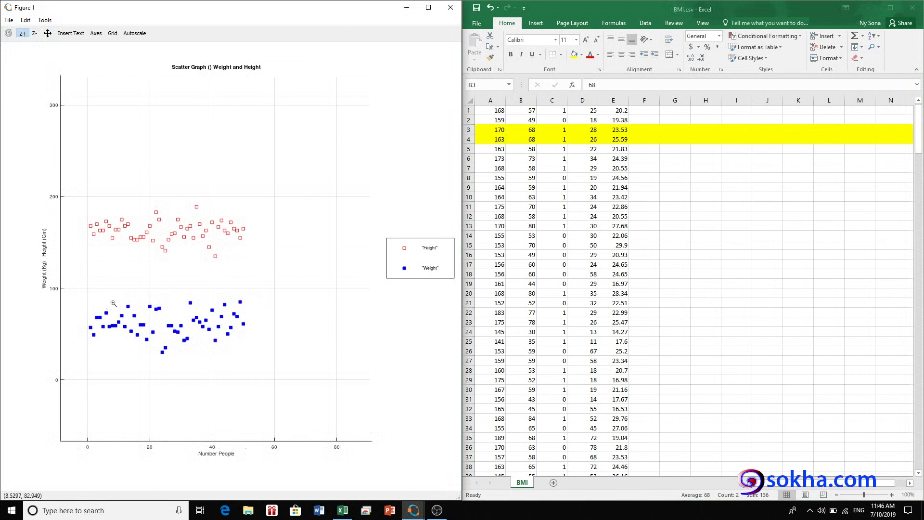
{"action": "left_click", "coordinate": [113, 306]}
{"action": "left_click", "coordinate": [86, 318]}
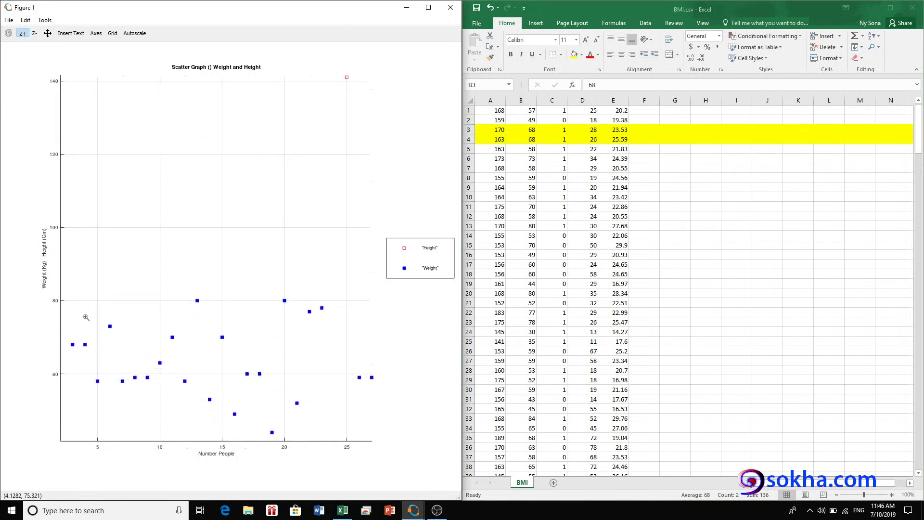
{"action": "left_click", "coordinate": [47, 34]}
{"action": "left_click_drag", "start_coordinate": [112, 296], "coordinate": [210, 219]}
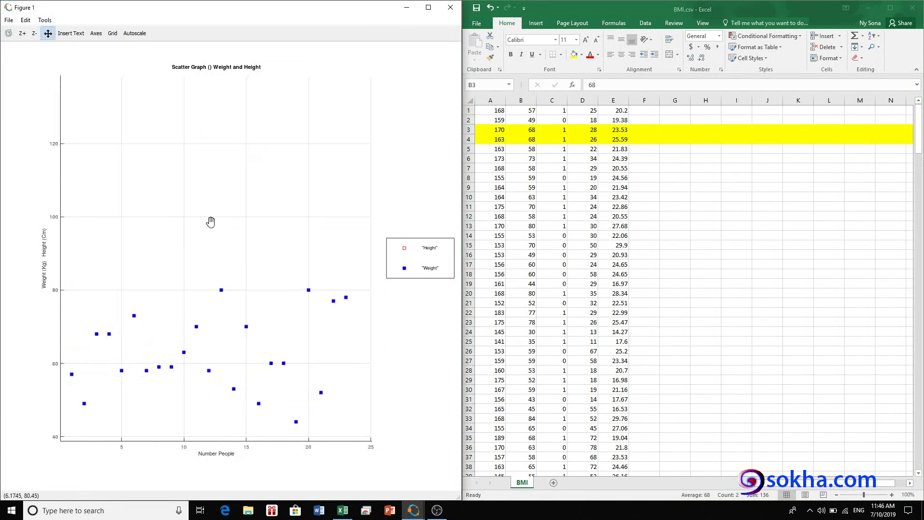
Step: Zoom in on the weights of people 1 to 6 and pan across people 2 to 8
{"action": "left_click", "coordinate": [22, 34]}
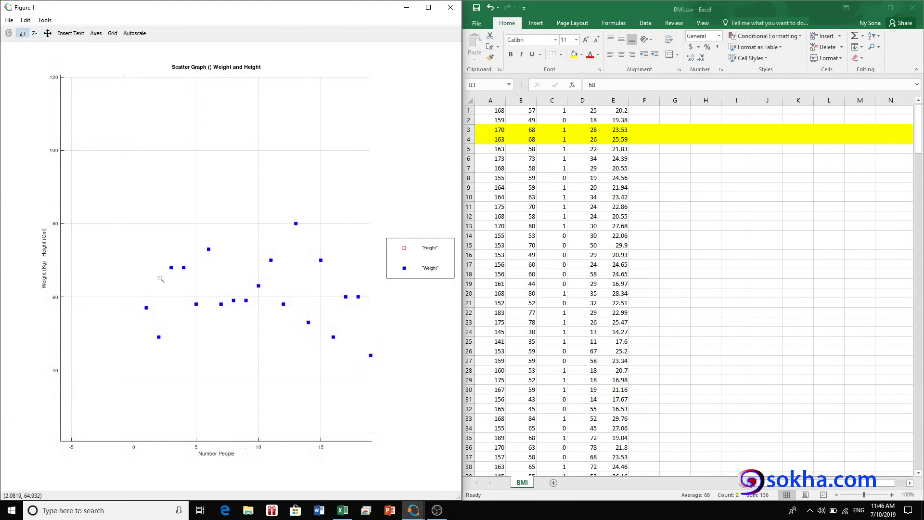
{"action": "left_click", "coordinate": [161, 268]}
{"action": "left_click", "coordinate": [161, 270]}
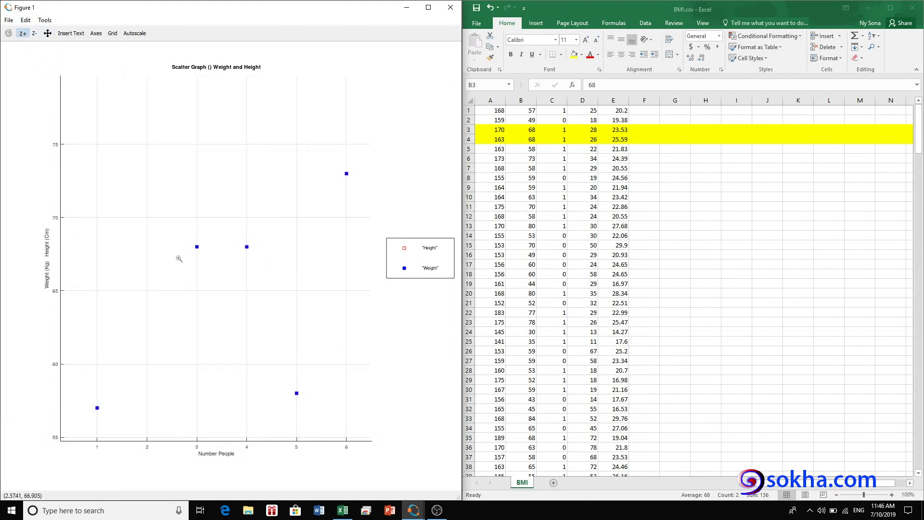
{"action": "left_click", "coordinate": [48, 33]}
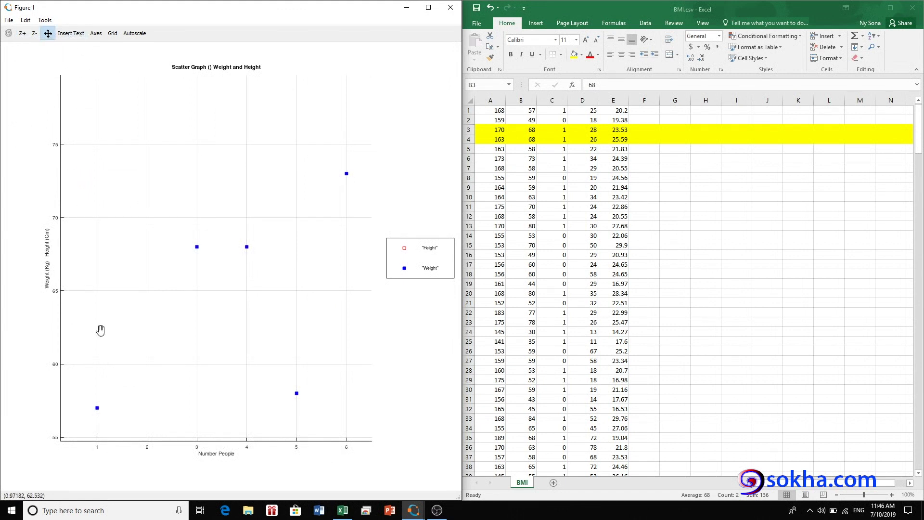
{"action": "left_click_drag", "start_coordinate": [118, 320], "coordinate": [87, 312]}
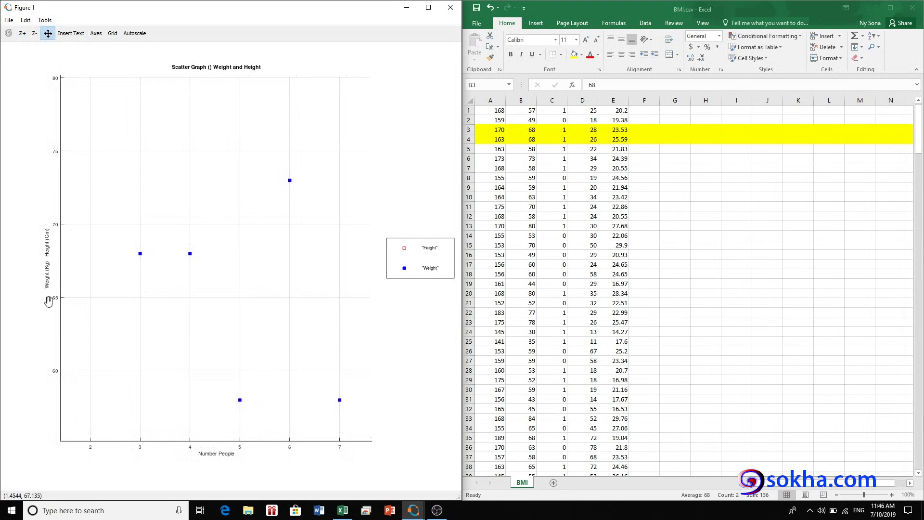
{"action": "left_click_drag", "start_coordinate": [182, 257], "coordinate": [130, 261]}
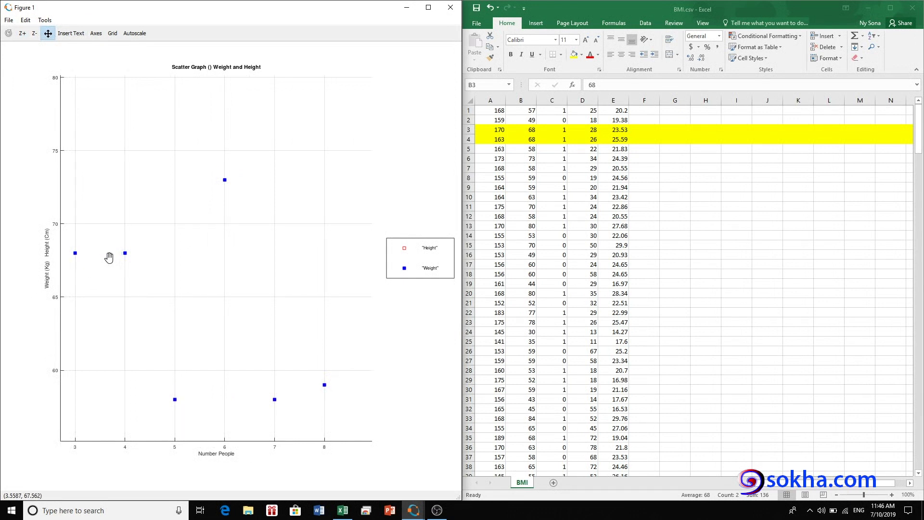
{"action": "left_click_drag", "start_coordinate": [72, 262], "coordinate": [118, 267]}
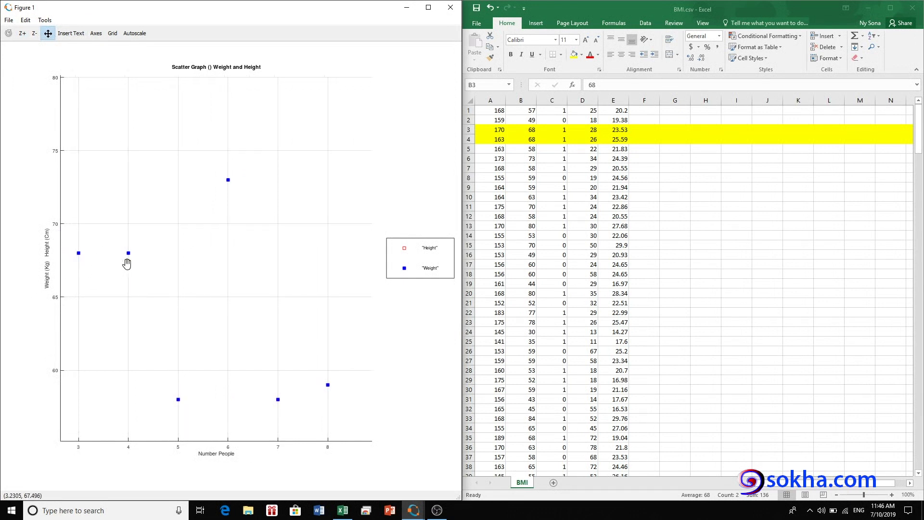
Step: Zoom in on the 68 kg weight points and center people 3 and 4
{"action": "left_click", "coordinate": [22, 33]}
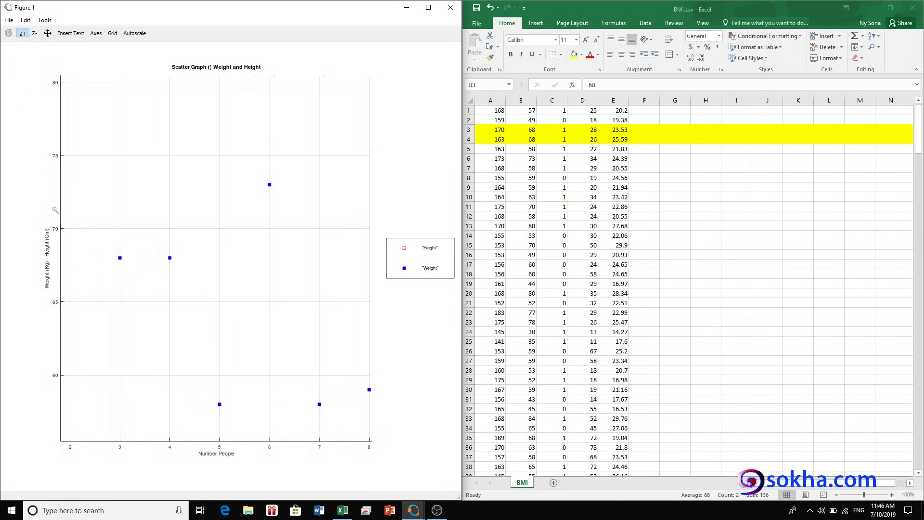
{"action": "left_click", "coordinate": [102, 267]}
{"action": "left_click", "coordinate": [48, 33]}
{"action": "left_click_drag", "start_coordinate": [145, 201], "coordinate": [129, 200]}
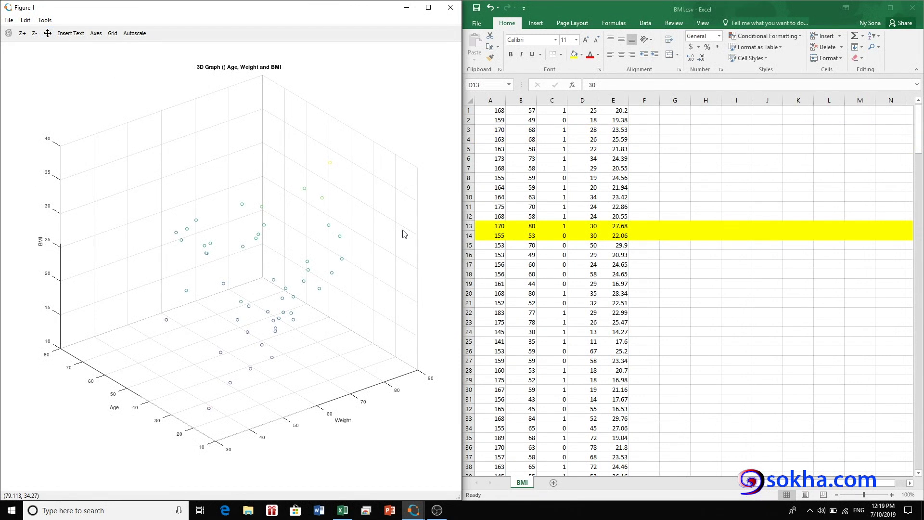
Step: Rotate the 3D Age–Weight–BMI plot to a top-down view of Weight against Age
{"action": "left_click", "coordinate": [12, 35]}
{"action": "mouse_move", "coordinate": [210, 417]}
{"action": "left_mouse_down"}
{"action": "mouse_move", "coordinate": [297, 420]}
{"action": "mouse_move", "coordinate": [268, 421]}
{"action": "mouse_move", "coordinate": [268, 406]}
{"action": "left_mouse_up"}
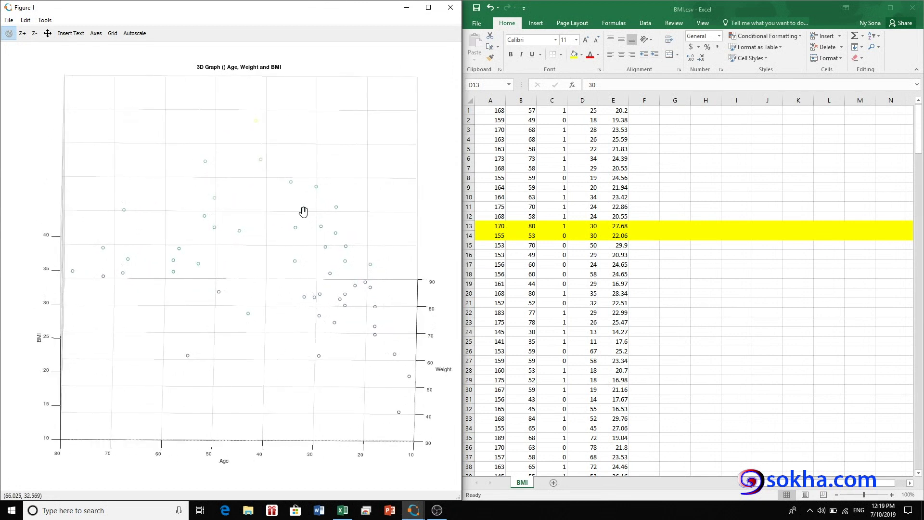
{"action": "mouse_move", "coordinate": [303, 244]}
{"action": "left_mouse_down"}
{"action": "mouse_move", "coordinate": [302, 321]}
{"action": "mouse_move", "coordinate": [307, 303]}
{"action": "left_mouse_up"}
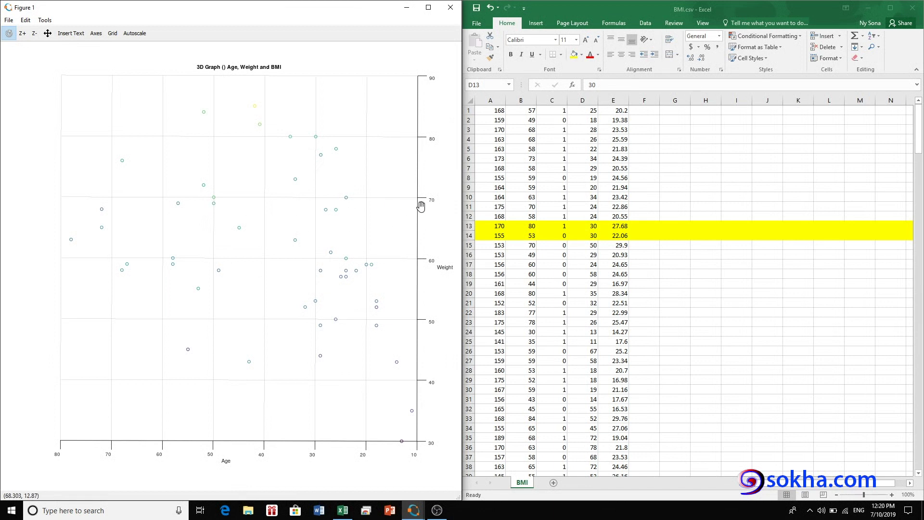
{"action": "left_click", "coordinate": [528, 248]}
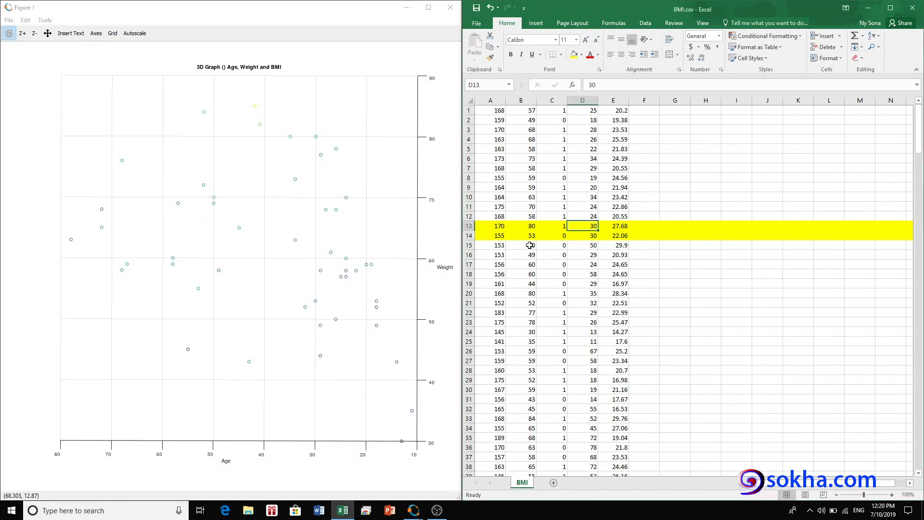
Step: Undo the yellow fill on rows 13–14 and fill row 15 yellow instead
{"action": "left_click", "coordinate": [496, 9]}
{"action": "left_click", "coordinate": [468, 245]}
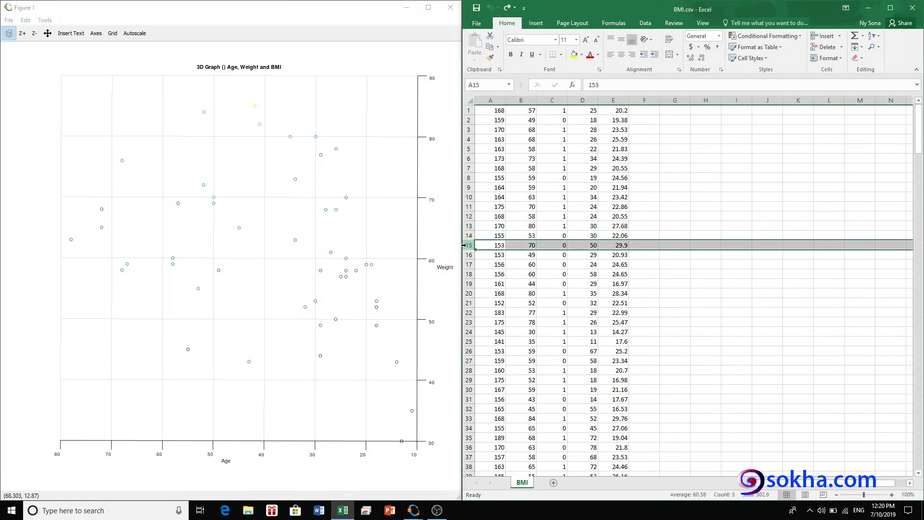
{"action": "left_click", "coordinate": [574, 55]}
{"action": "left_click", "coordinate": [623, 247]}
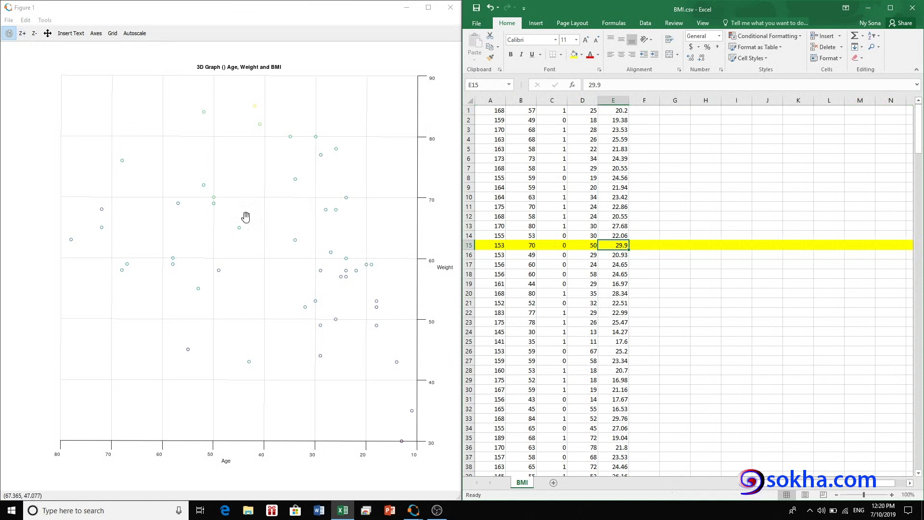
{"action": "left_click_drag", "start_coordinate": [305, 231], "coordinate": [307, 132]}
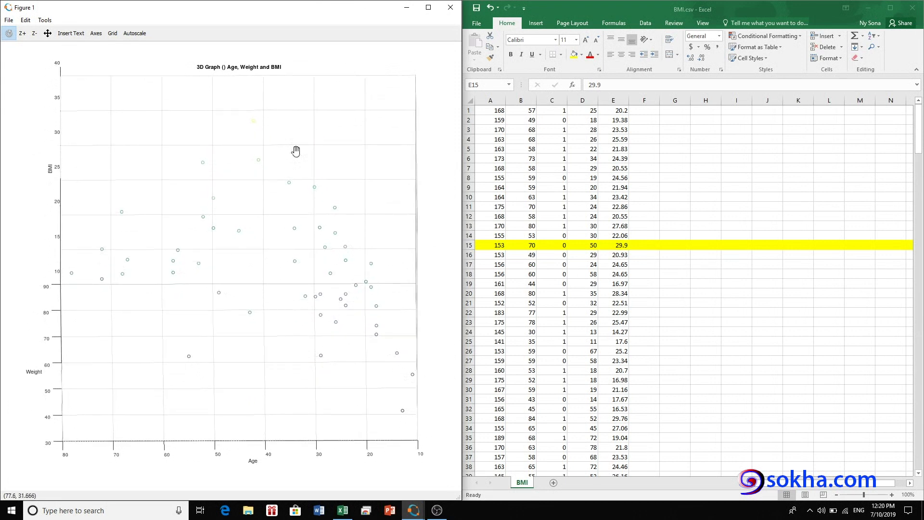
Step: Rotate the 3D plot so the BMI axis stands vertically against Age
{"action": "left_click_drag", "start_coordinate": [287, 253], "coordinate": [287, 178]}
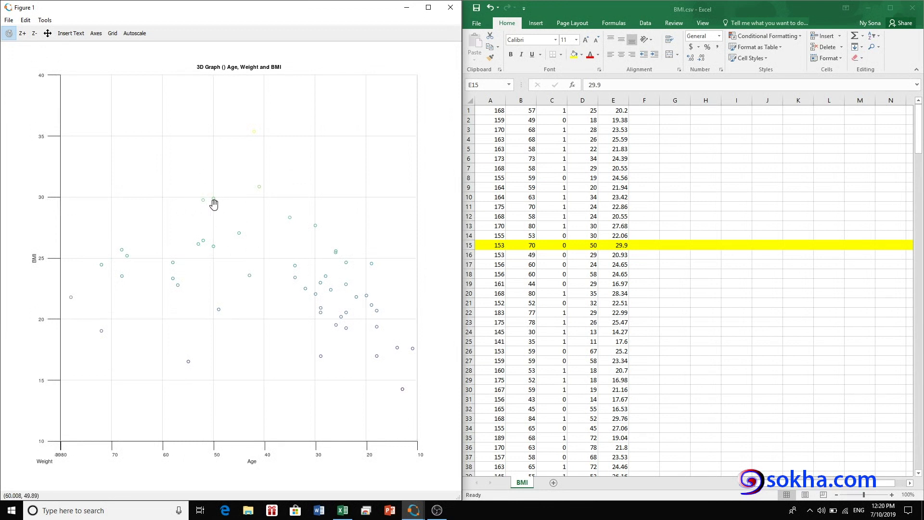
{"action": "left_click", "coordinate": [22, 34]}
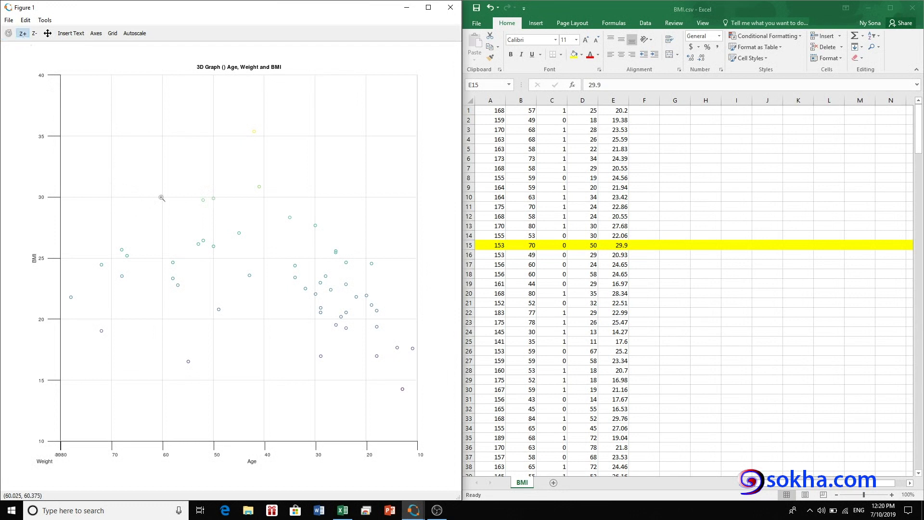
Step: Zoom the Age–BMI plot in on the points near age 50
{"action": "left_click", "coordinate": [220, 205]}
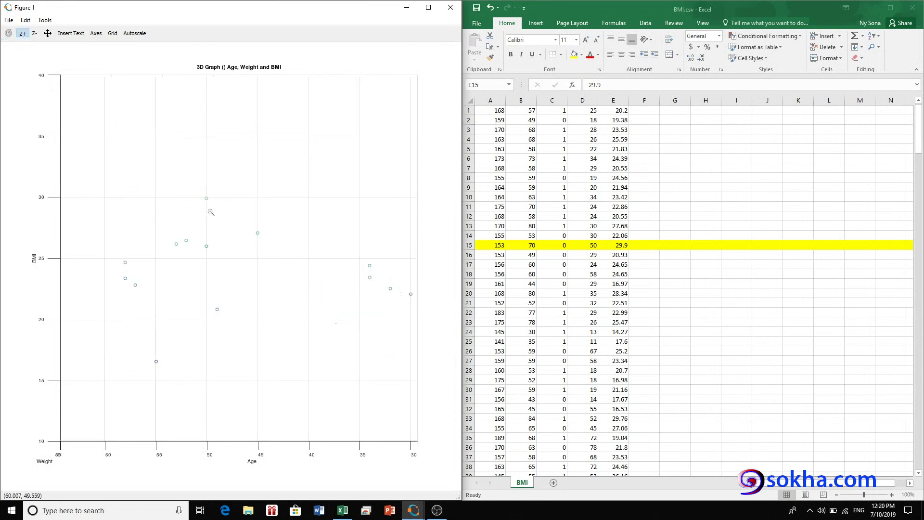
{"action": "left_click", "coordinate": [207, 208]}
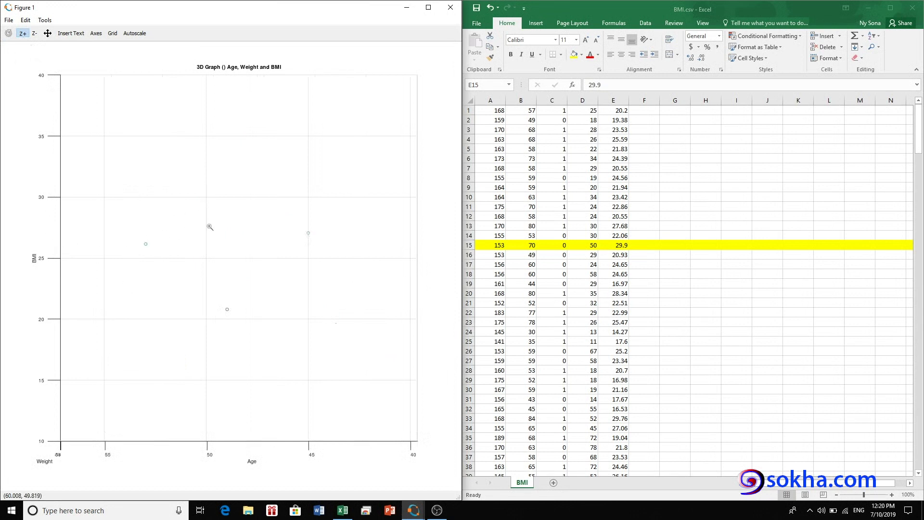
{"action": "scroll", "coordinate": [210, 227], "scroll_direction": "down", "scroll_amount": 2}
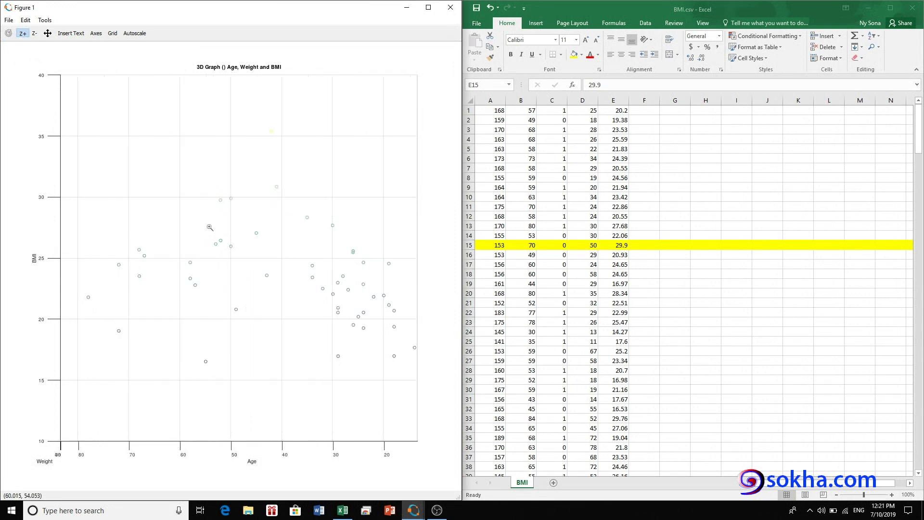
{"action": "scroll", "coordinate": [231, 214], "scroll_direction": "up", "scroll_amount": 1}
{"action": "scroll", "coordinate": [228, 216], "scroll_direction": "up", "scroll_amount": 1}
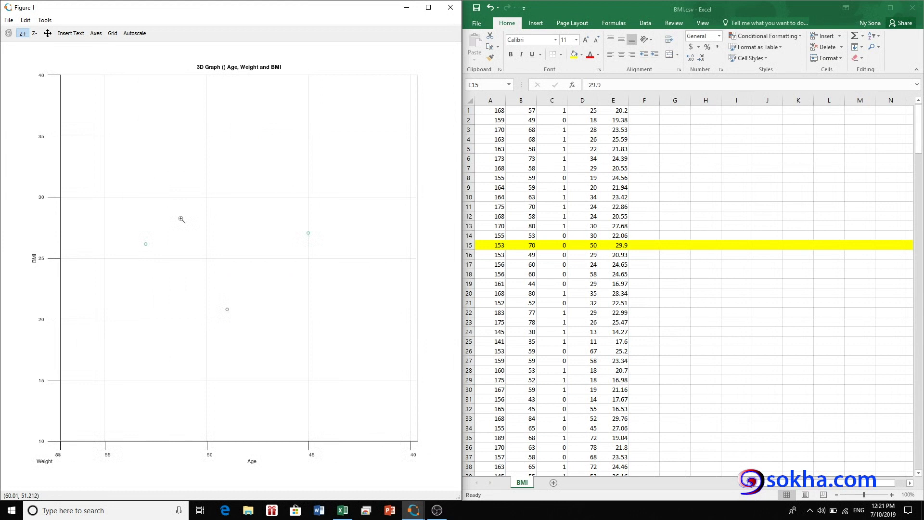
{"action": "left_click", "coordinate": [619, 247]}
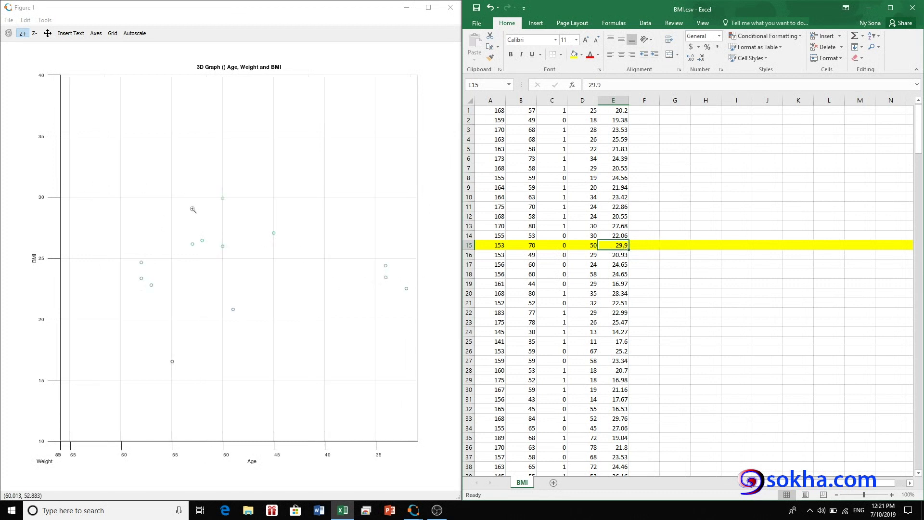
Step: Zoom and pan the plot to ages 50 to 20, then select cells D15 and C21
{"action": "left_click", "coordinate": [234, 219]}
{"action": "left_click", "coordinate": [48, 33]}
{"action": "mouse_move", "coordinate": [202, 189]}
{"action": "left_mouse_down"}
{"action": "mouse_move", "coordinate": [170, 188]}
{"action": "mouse_move", "coordinate": [79, 217]}
{"action": "mouse_move", "coordinate": [102, 217]}
{"action": "mouse_move", "coordinate": [89, 213]}
{"action": "left_mouse_up"}
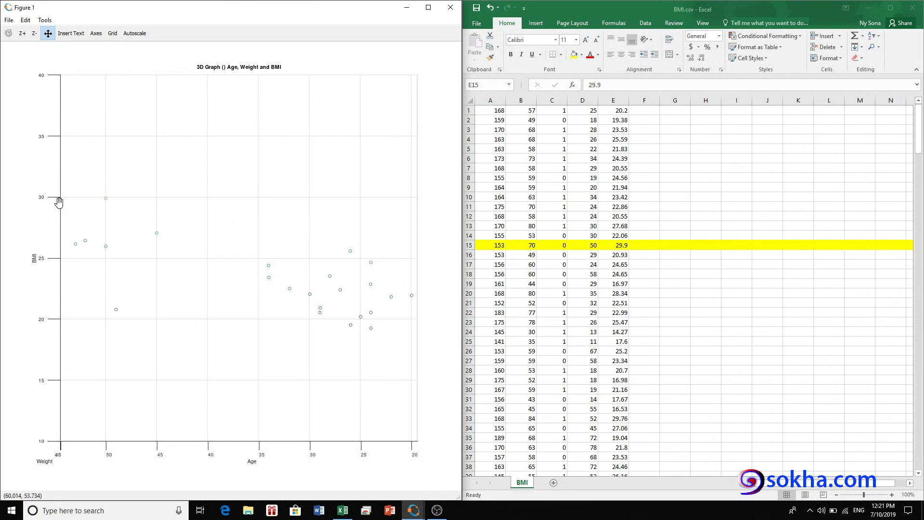
{"action": "left_click", "coordinate": [625, 244]}
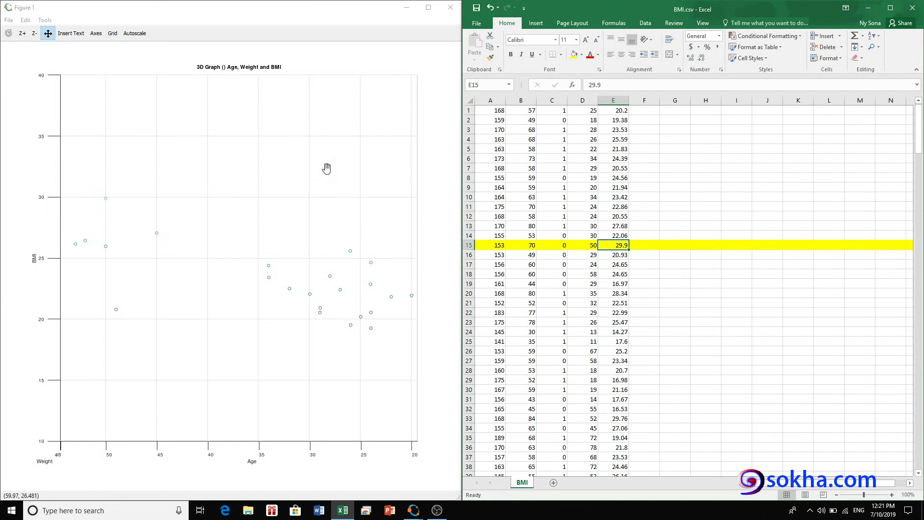
{"action": "left_click", "coordinate": [592, 247]}
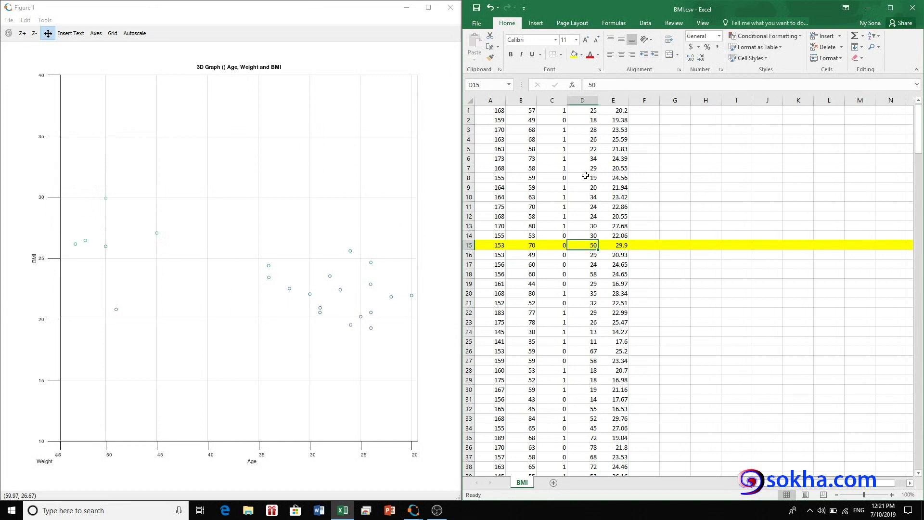
{"action": "left_click", "coordinate": [554, 303]}
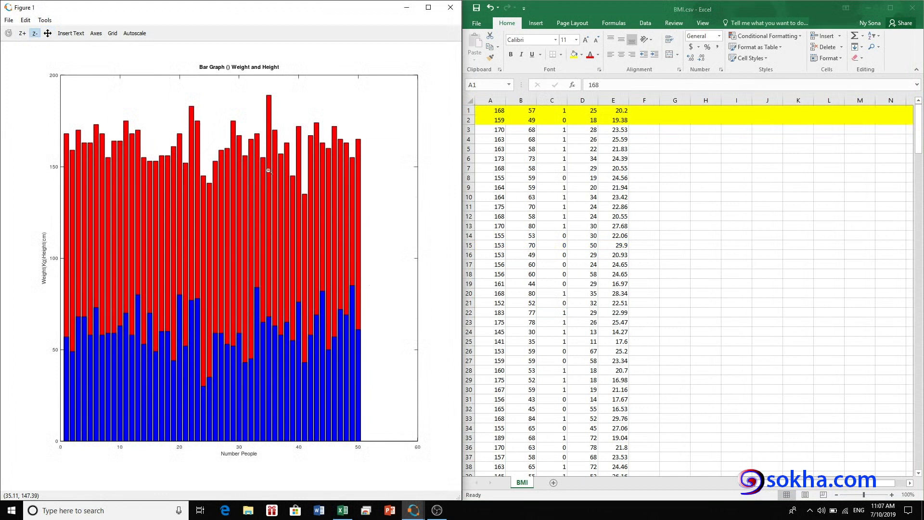
Step: Select cells A1 and A2 (height 159) and column A in Excel
{"action": "left_click", "coordinate": [501, 111]}
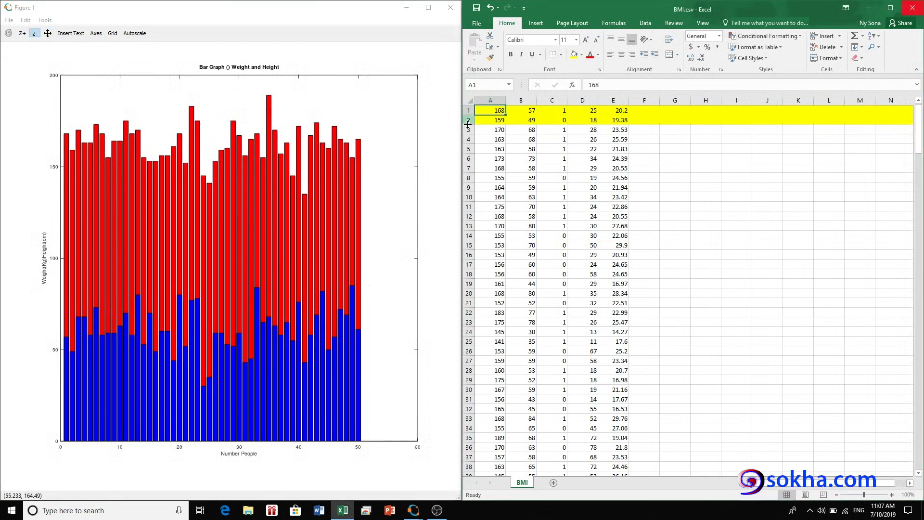
{"action": "left_click", "coordinate": [490, 121]}
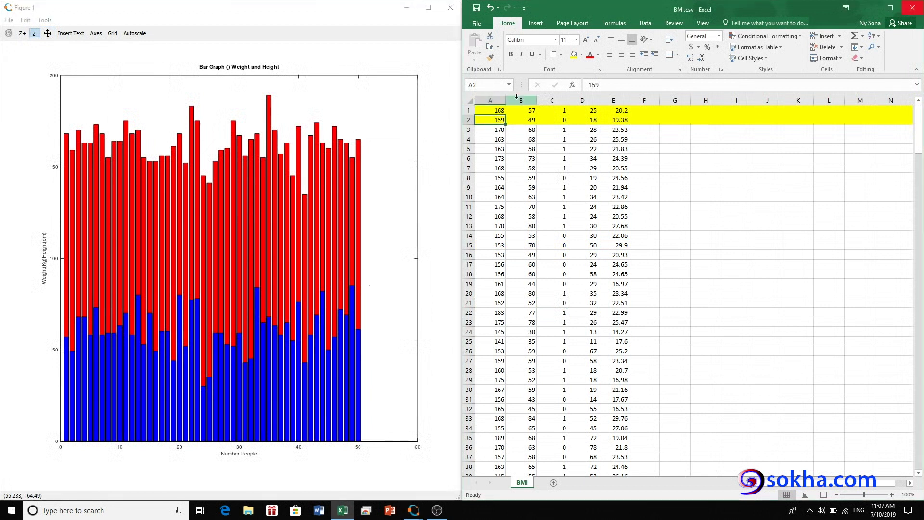
{"action": "left_click", "coordinate": [493, 113]}
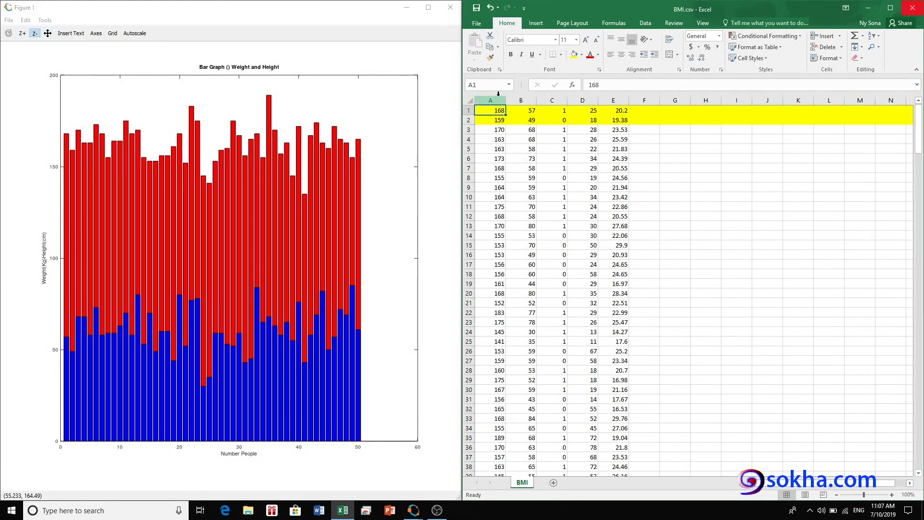
{"action": "left_click", "coordinate": [495, 98]}
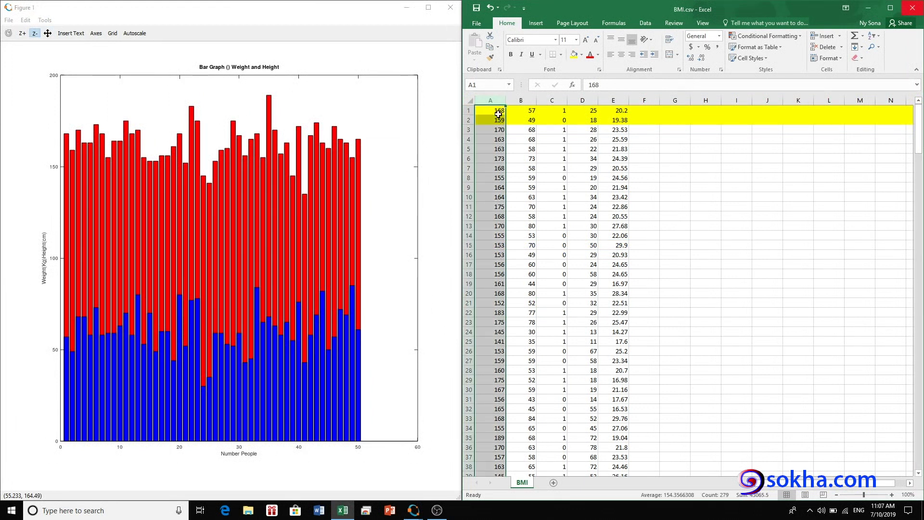
{"action": "left_click", "coordinate": [497, 112]}
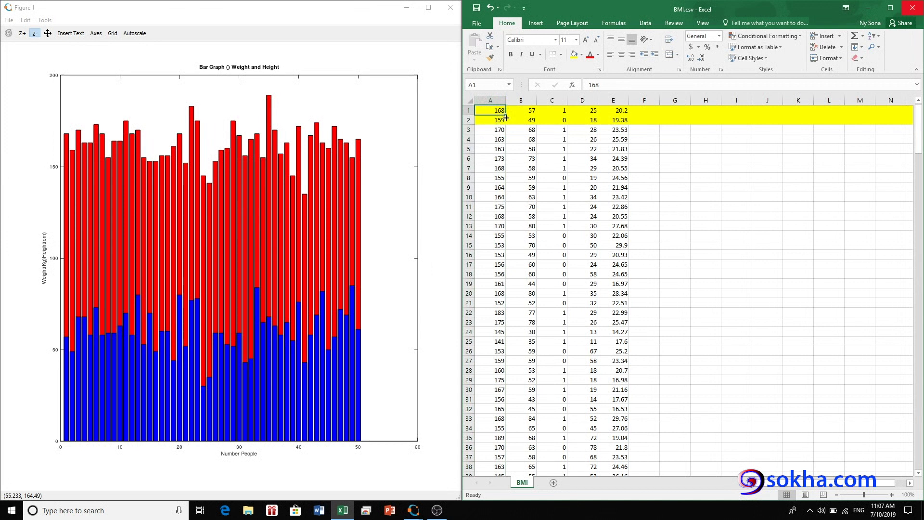
{"action": "left_click", "coordinate": [497, 121]}
Step: Zoom and pan the bar graph onto the tops of the first bars
{"action": "left_click", "coordinate": [22, 34]}
{"action": "left_click", "coordinate": [22, 34]}
{"action": "left_click", "coordinate": [67, 107]}
{"action": "left_click", "coordinate": [72, 123]}
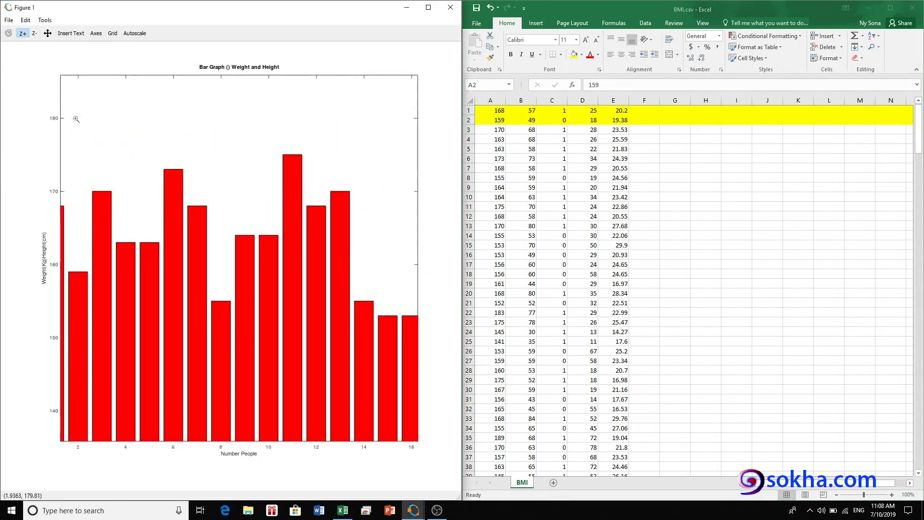
{"action": "left_click", "coordinate": [73, 123]}
{"action": "left_click", "coordinate": [47, 33]}
{"action": "left_click_drag", "start_coordinate": [119, 287], "coordinate": [227, 135]}
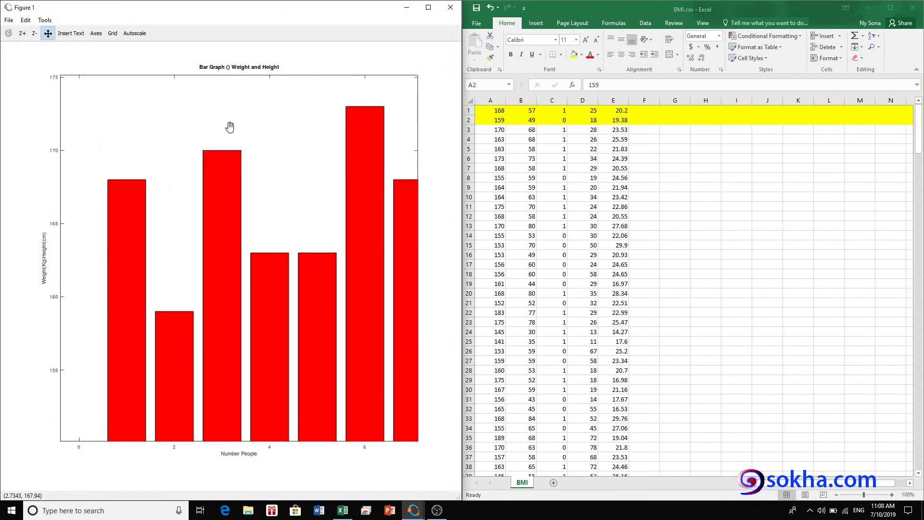
{"action": "left_click_drag", "start_coordinate": [196, 194], "coordinate": [208, 208]}
Step: Zoom in further on the first few bars and pan the view up and left
{"action": "left_click", "coordinate": [22, 33]}
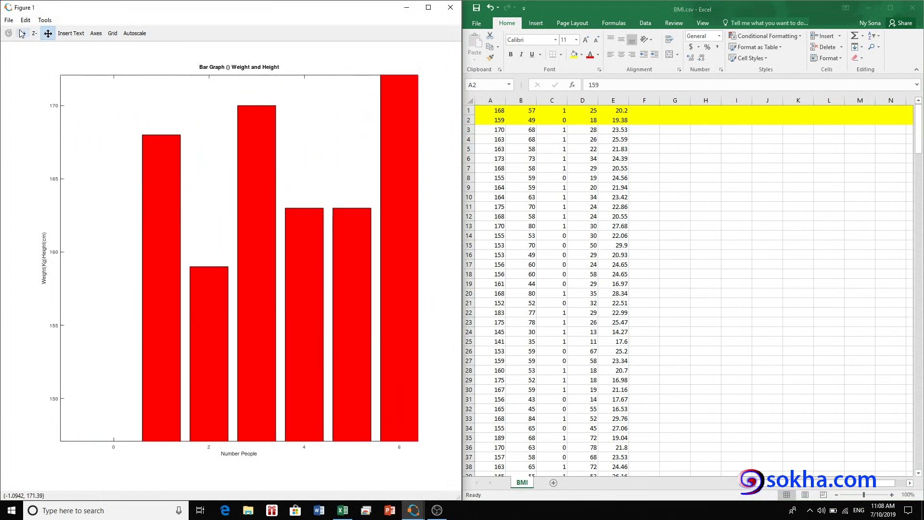
{"action": "left_click", "coordinate": [117, 131]}
{"action": "left_click", "coordinate": [48, 33]}
{"action": "left_click_drag", "start_coordinate": [169, 198], "coordinate": [48, 185]}
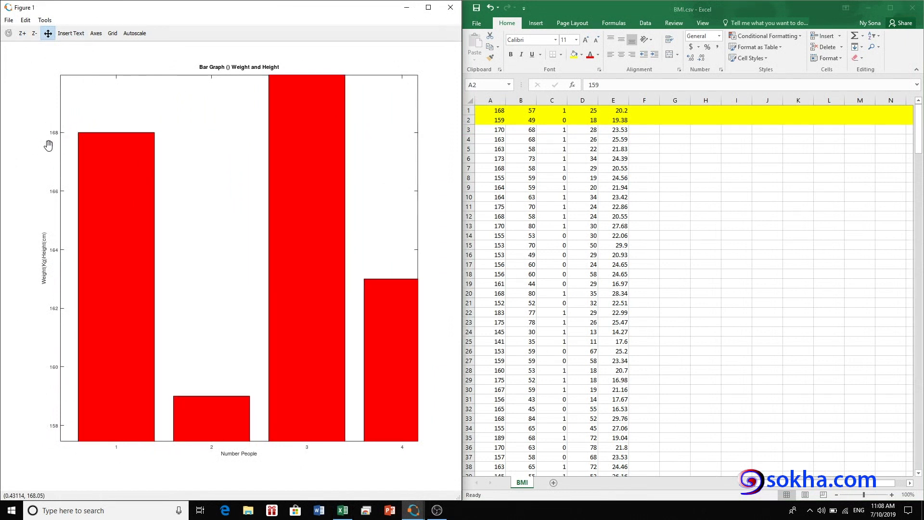
{"action": "left_click_drag", "start_coordinate": [216, 277], "coordinate": [216, 252]}
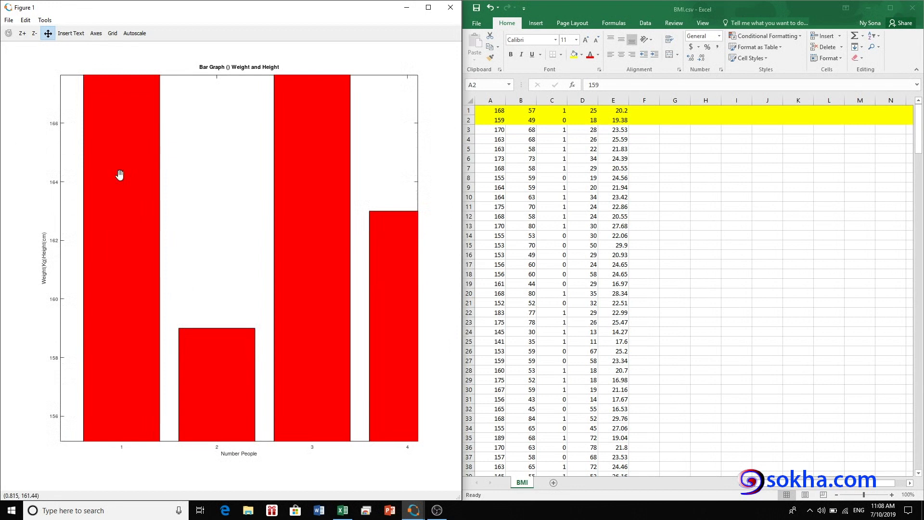
{"action": "mouse_move", "coordinate": [243, 357]}
{"action": "left_mouse_down"}
{"action": "mouse_move", "coordinate": [171, 215]}
{"action": "mouse_move", "coordinate": [132, 218]}
{"action": "left_mouse_up"}
Step: Zoom the bar graph out to show about 20 bars
{"action": "left_click", "coordinate": [499, 120]}
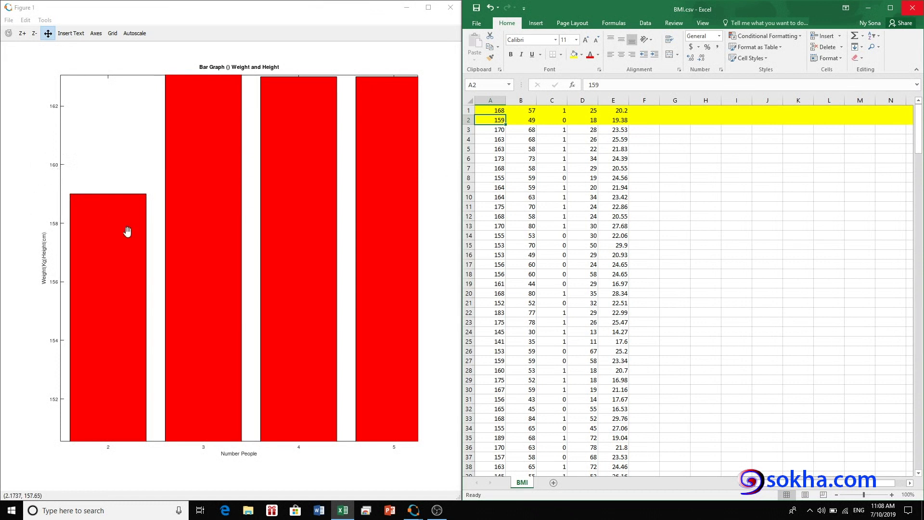
{"action": "left_click", "coordinate": [168, 230]}
{"action": "left_click_drag", "start_coordinate": [234, 226], "coordinate": [291, 235]}
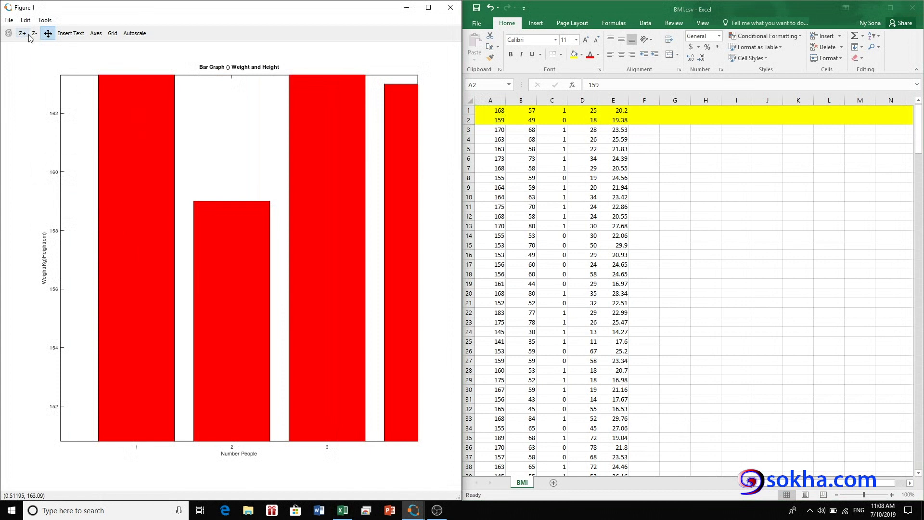
{"action": "left_click", "coordinate": [34, 33]}
{"action": "left_click", "coordinate": [195, 183]}
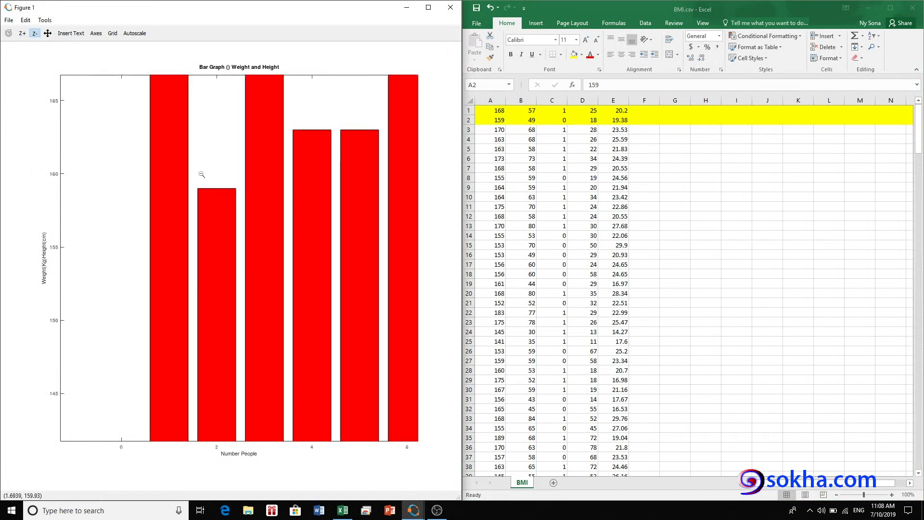
{"action": "left_click", "coordinate": [200, 175]}
{"action": "left_click", "coordinate": [193, 194]}
Step: Box-zoom into part of the bar graph, then zoom out to show all 50 bars
{"action": "left_click", "coordinate": [23, 33]}
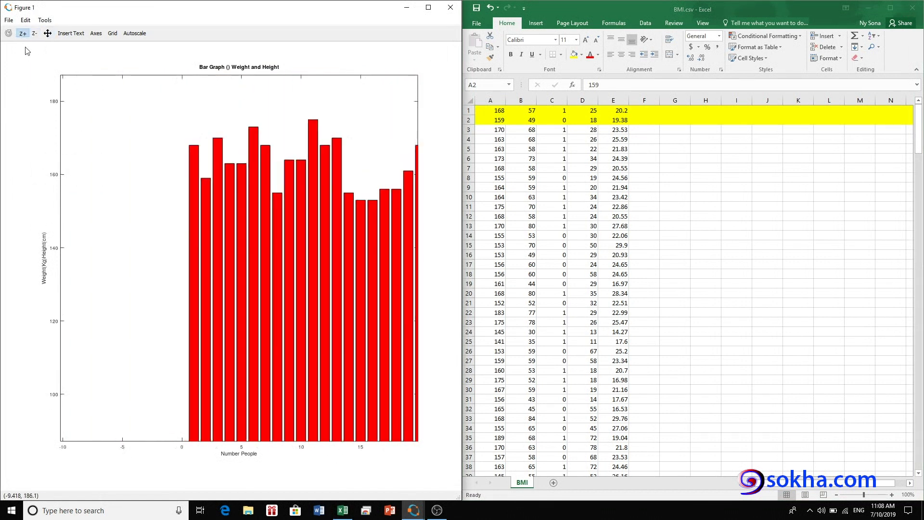
{"action": "left_click_drag", "start_coordinate": [295, 363], "coordinate": [234, 244]}
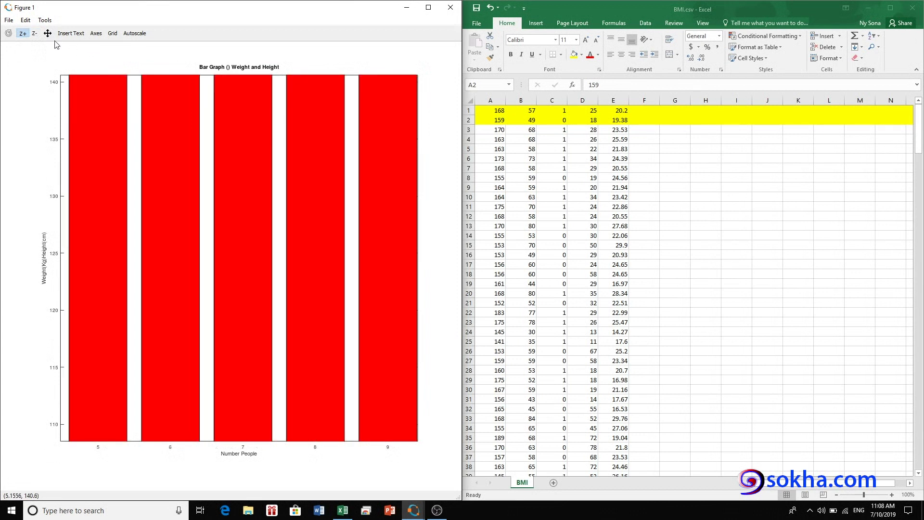
{"action": "left_click", "coordinate": [35, 34]}
{"action": "left_click", "coordinate": [135, 189]}
{"action": "left_click", "coordinate": [135, 190]}
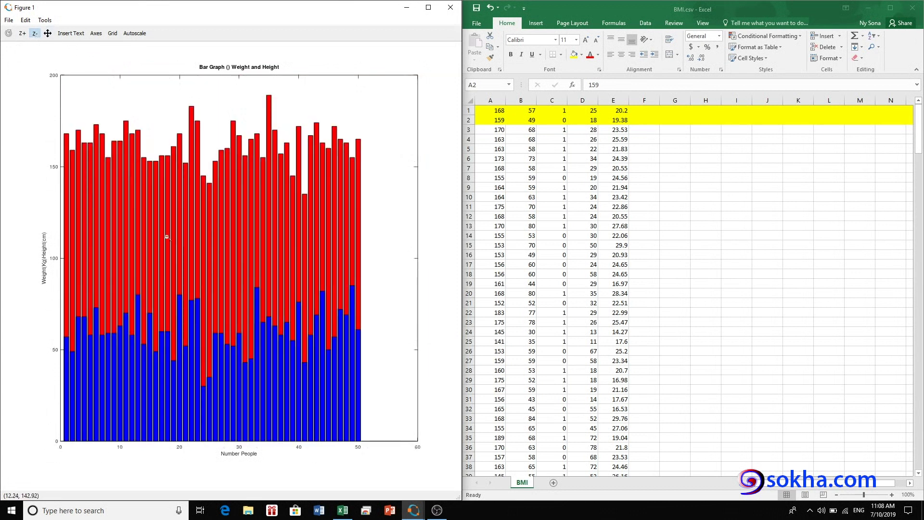
Step: Pan to the origin and zoom in closely on the first two bars
{"action": "left_click", "coordinate": [48, 33]}
{"action": "left_click_drag", "start_coordinate": [217, 305], "coordinate": [233, 302]}
{"action": "left_click", "coordinate": [22, 33]}
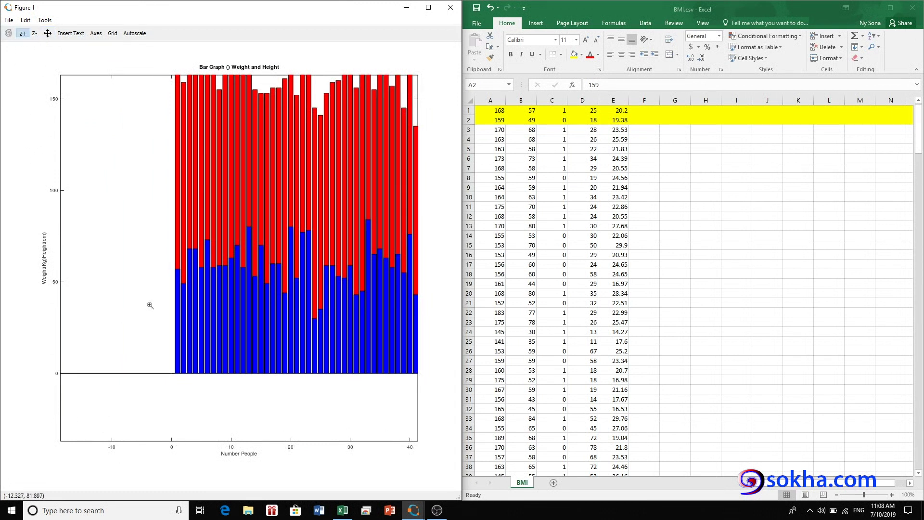
{"action": "left_click", "coordinate": [165, 269]}
{"action": "left_click", "coordinate": [168, 277]}
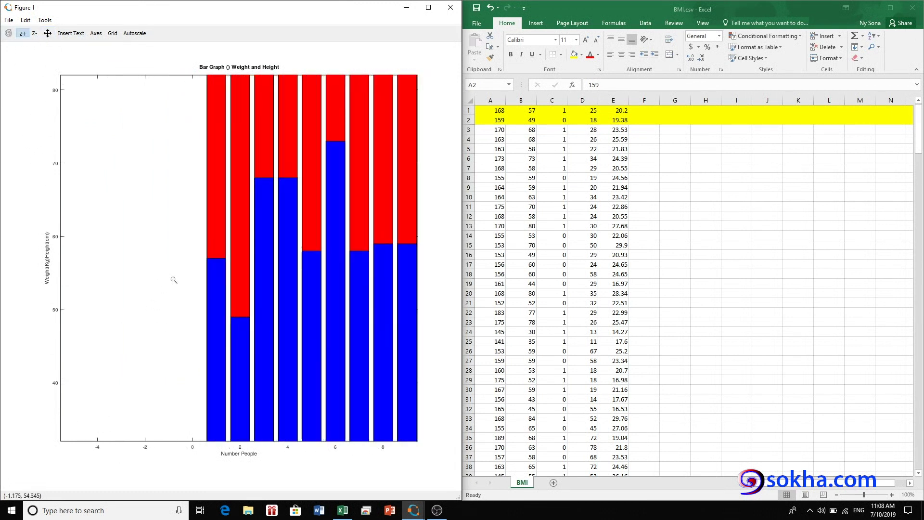
{"action": "left_click", "coordinate": [173, 278]}
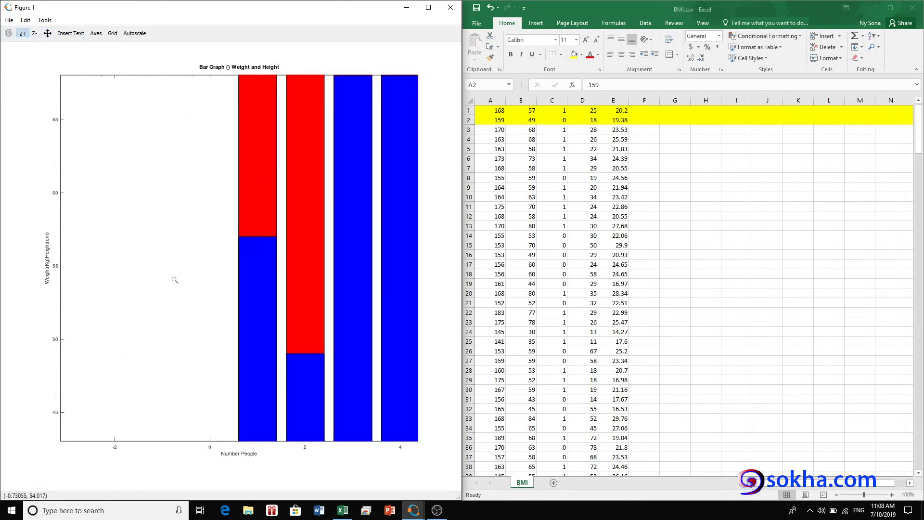
Step: Compare weights 57 and 49 in B1 and B2, zooming onto the first bar's 57 boundary
{"action": "left_click", "coordinate": [530, 112]}
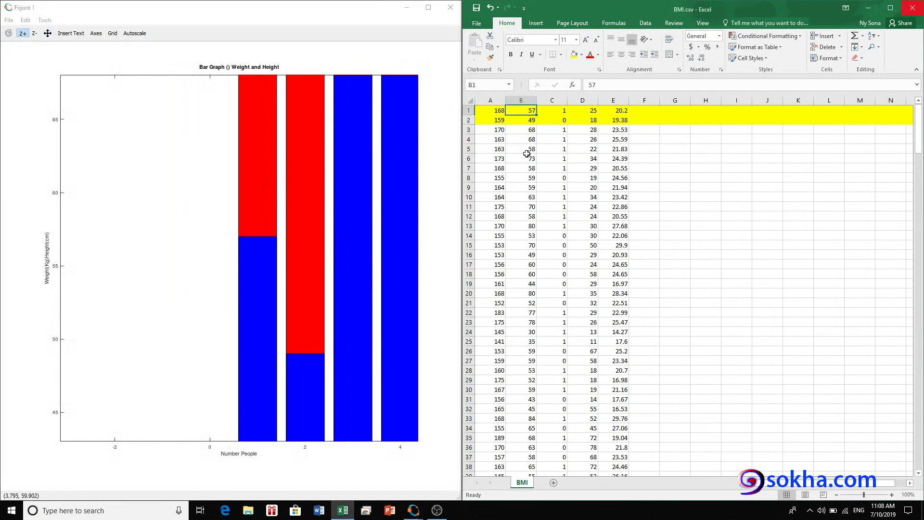
{"action": "left_click", "coordinate": [535, 121]}
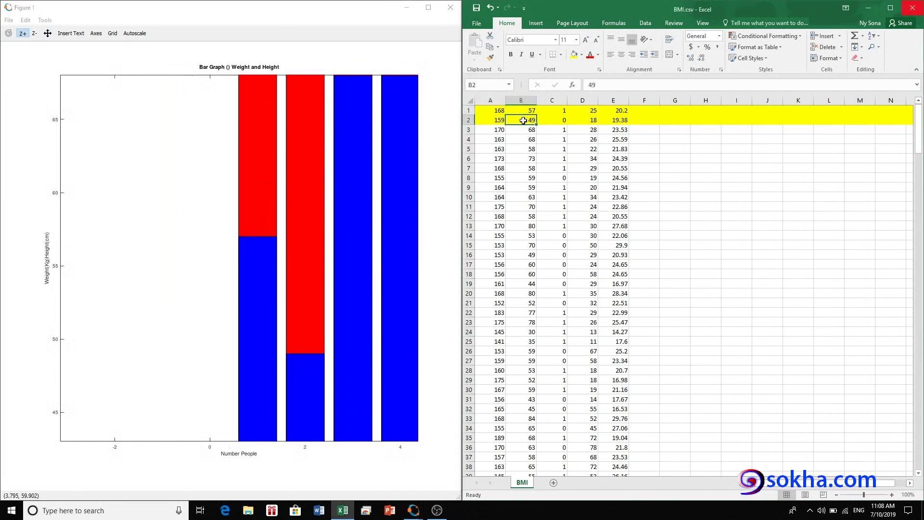
{"action": "left_click", "coordinate": [39, 44]}
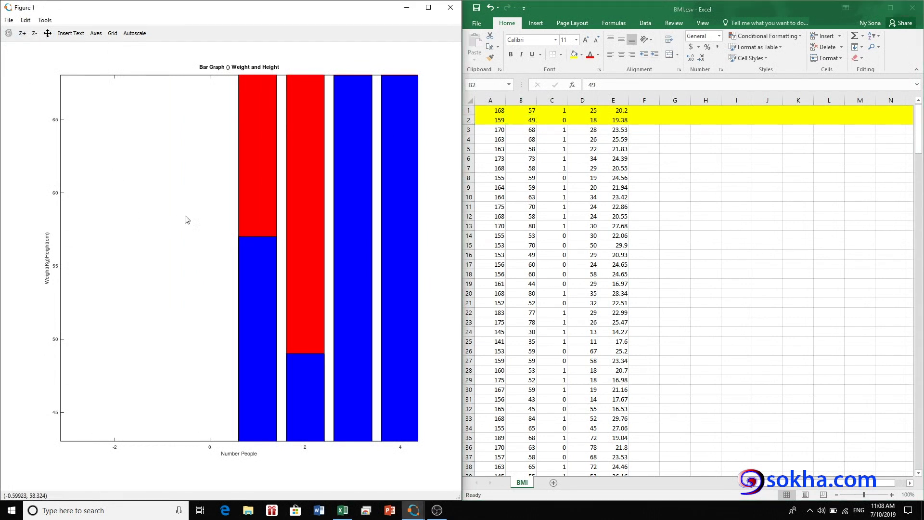
{"action": "left_click", "coordinate": [22, 34]}
{"action": "left_click", "coordinate": [204, 242]}
{"action": "left_click", "coordinate": [232, 225]}
{"action": "left_click", "coordinate": [48, 33]}
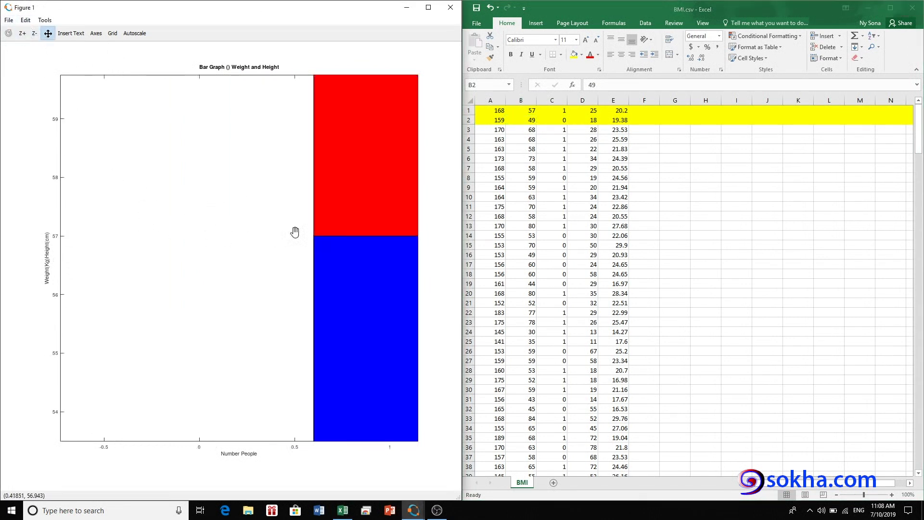
{"action": "left_click_drag", "start_coordinate": [264, 226], "coordinate": [100, 228]}
Step: Pan the view to the second bar's 49 boundary and check it against B2
{"action": "left_click", "coordinate": [528, 111]}
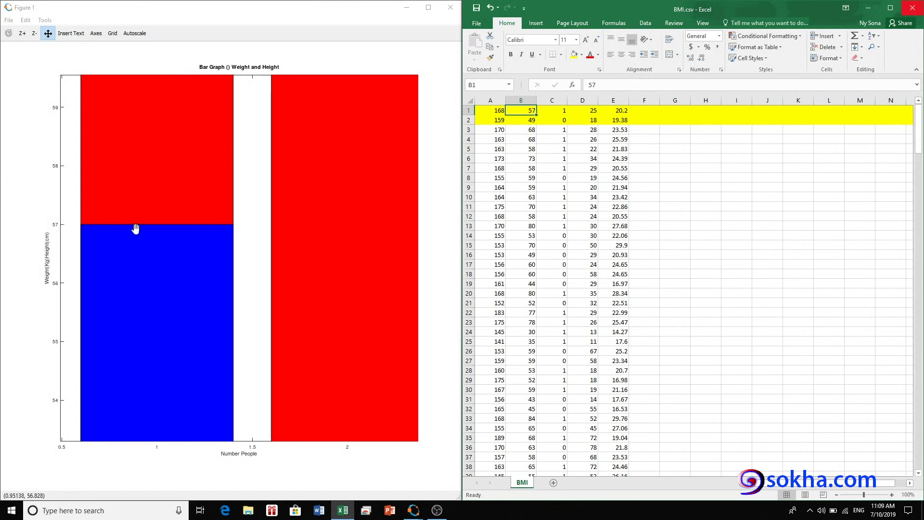
{"action": "mouse_move", "coordinate": [173, 221]}
{"action": "left_mouse_down"}
{"action": "mouse_move", "coordinate": [165, 207]}
{"action": "mouse_move", "coordinate": [256, 378]}
{"action": "left_mouse_up"}
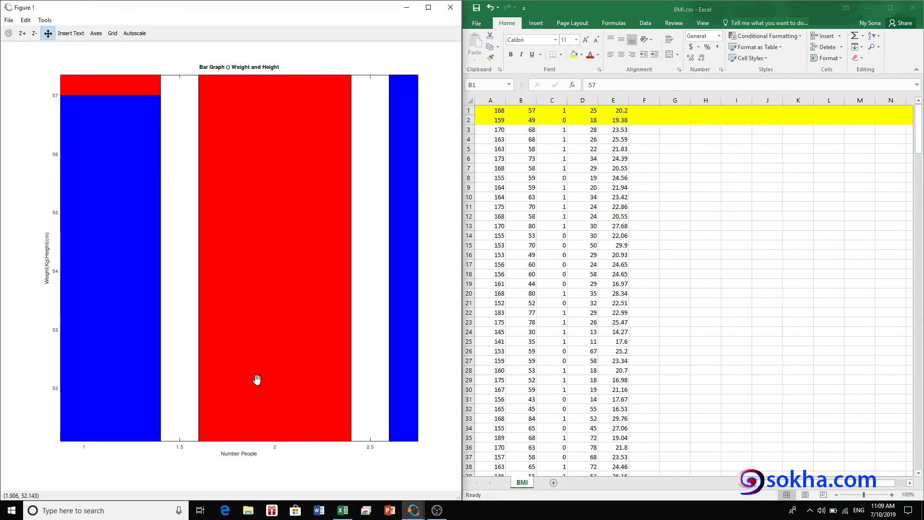
{"action": "left_click_drag", "start_coordinate": [256, 244], "coordinate": [249, 262]}
{"action": "mouse_move", "coordinate": [256, 343]}
{"action": "left_mouse_down"}
{"action": "mouse_move", "coordinate": [233, 237]}
{"action": "mouse_move", "coordinate": [181, 223]}
{"action": "mouse_move", "coordinate": [150, 227]}
{"action": "left_mouse_up"}
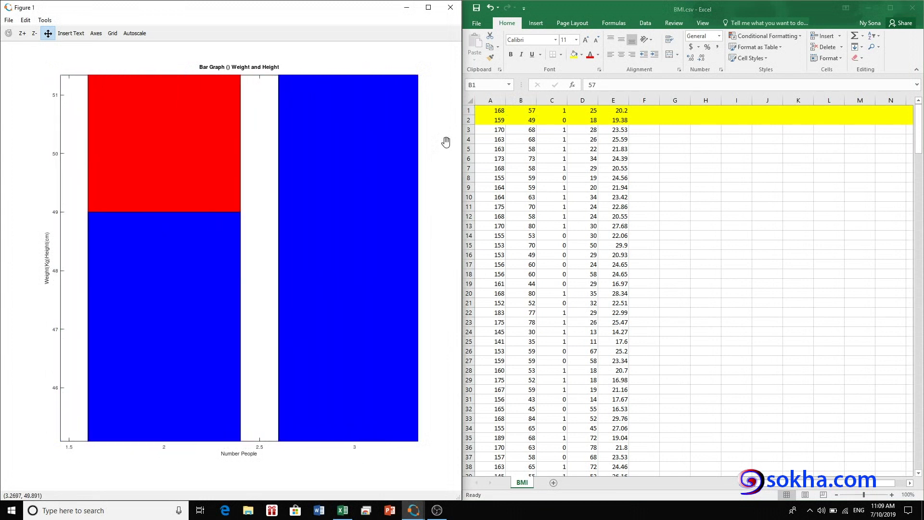
{"action": "left_click", "coordinate": [525, 121]}
{"action": "left_click", "coordinate": [526, 121]}
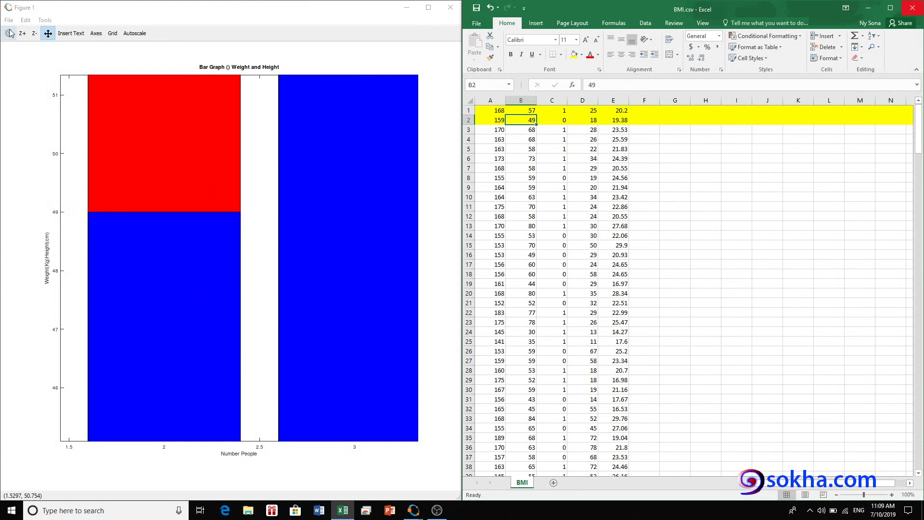
{"action": "left_click_drag", "start_coordinate": [307, 168], "coordinate": [336, 240]}
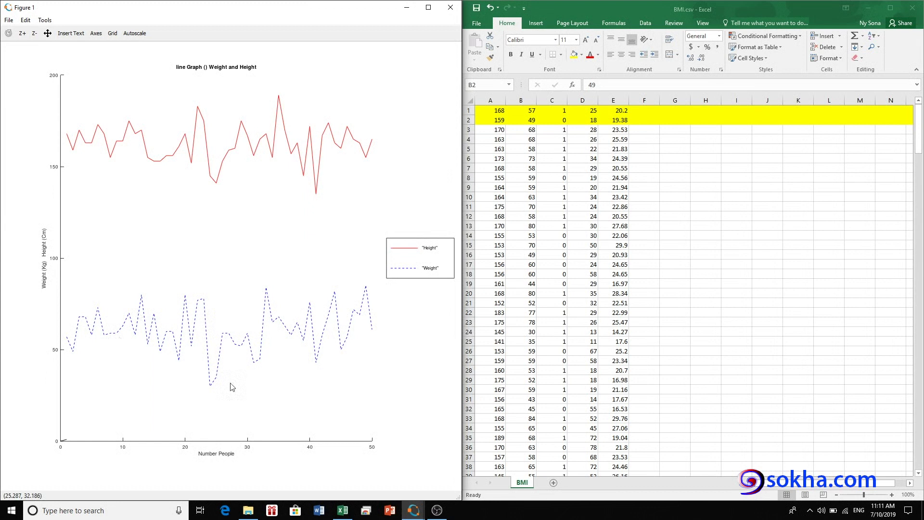
Step: In Excel, select the height 159 in A2 and the first two data rows
{"action": "left_click", "coordinate": [529, 118]}
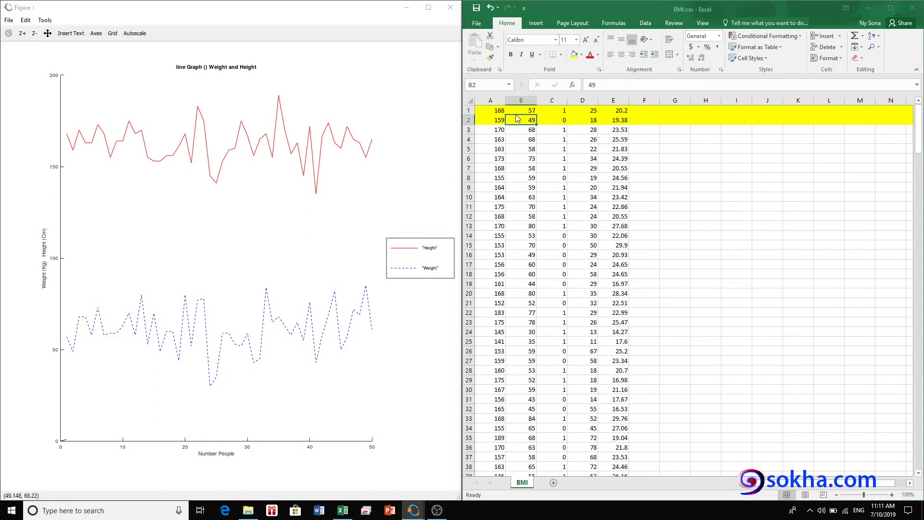
{"action": "key", "text": "Left"}
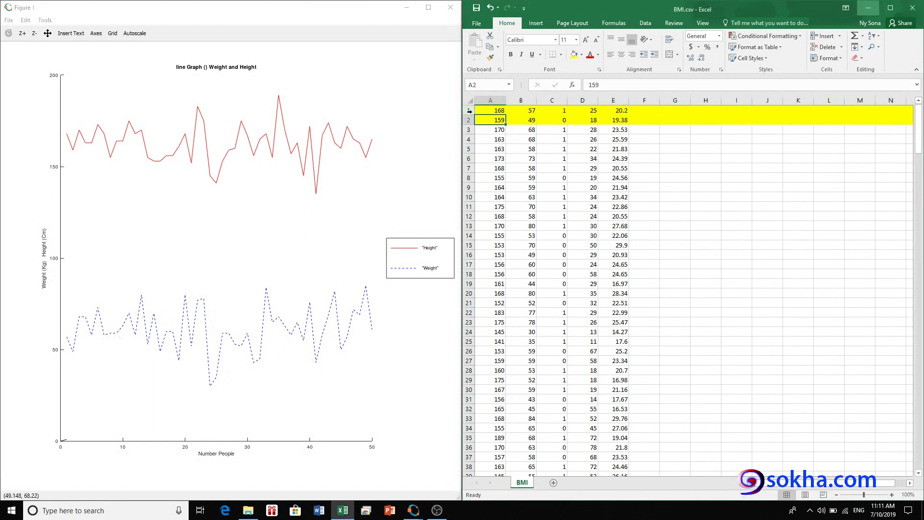
{"action": "left_click", "coordinate": [469, 109]}
{"action": "left_click", "coordinate": [470, 119]}
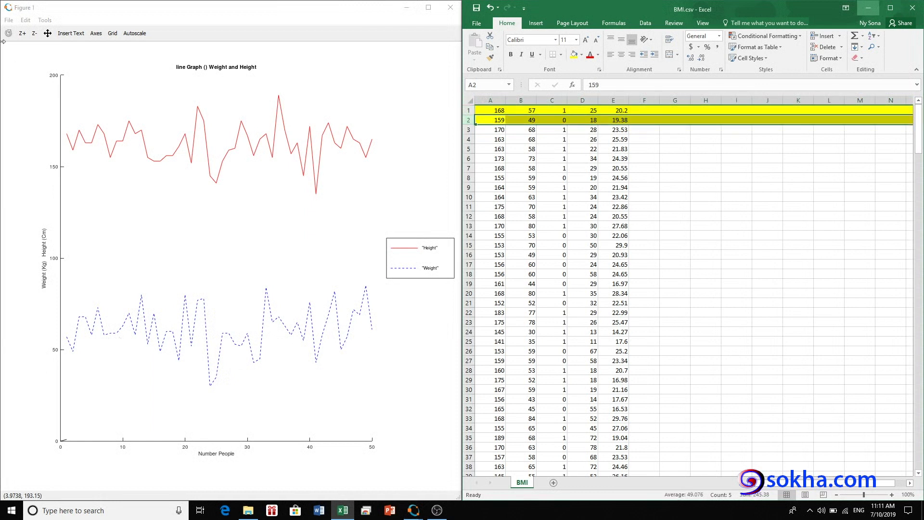
Step: Zoom in on the start of the height line in the Octave graph
{"action": "left_click", "coordinate": [23, 34]}
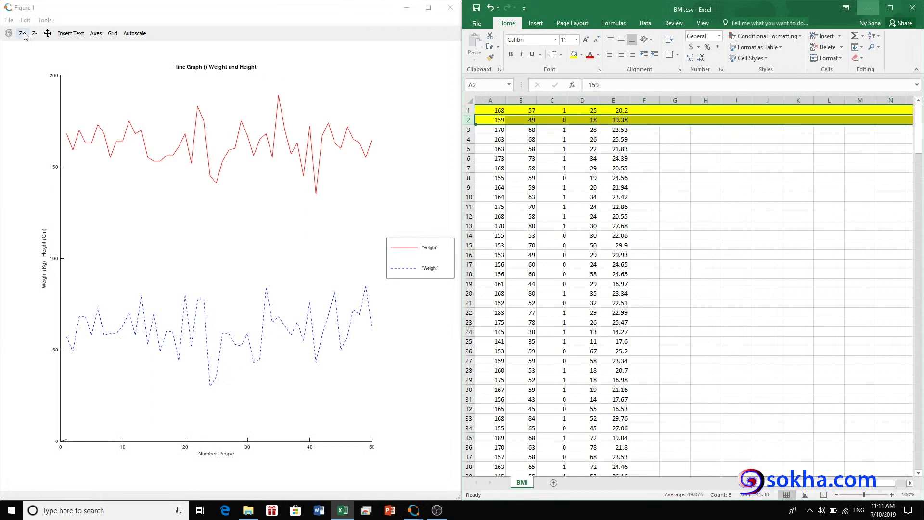
{"action": "left_click", "coordinate": [77, 120]}
{"action": "left_click", "coordinate": [78, 120]}
{"action": "left_click", "coordinate": [79, 134]}
{"action": "left_click", "coordinate": [79, 134]}
{"action": "left_click", "coordinate": [178, 233]}
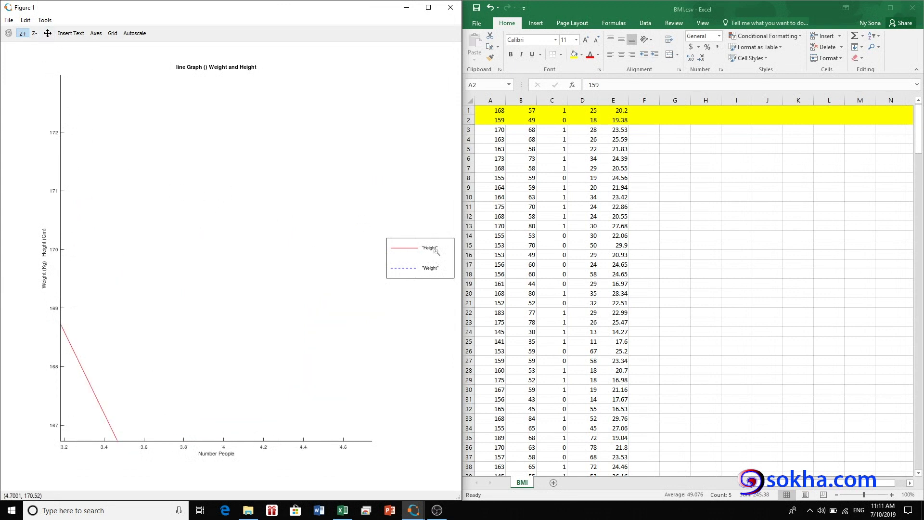
Step: Pan the graph to center the height line's 159 dip at person 2
{"action": "left_click", "coordinate": [48, 33]}
{"action": "left_click_drag", "start_coordinate": [125, 295], "coordinate": [241, 260]}
{"action": "left_click_drag", "start_coordinate": [113, 317], "coordinate": [254, 128]}
{"action": "left_click_drag", "start_coordinate": [143, 330], "coordinate": [252, 124]}
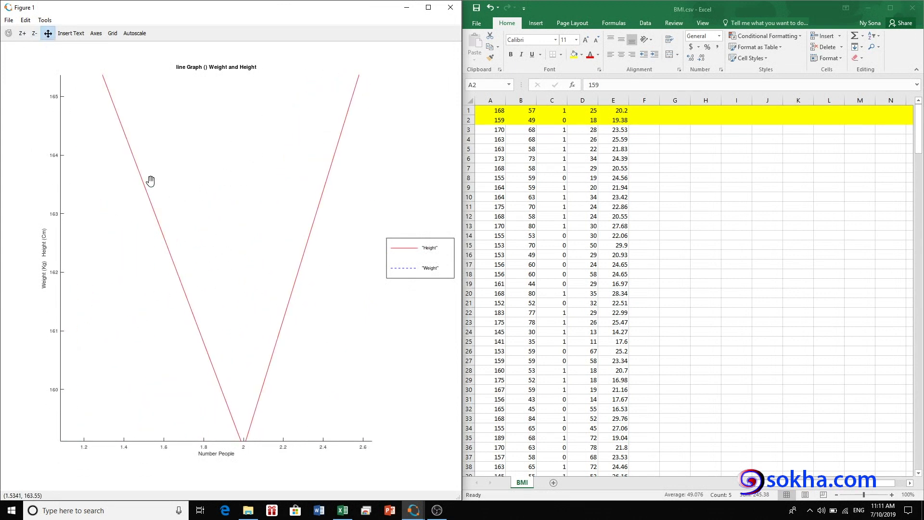
{"action": "mouse_move", "coordinate": [150, 181]}
{"action": "left_mouse_down"}
{"action": "mouse_move", "coordinate": [264, 299]}
{"action": "mouse_move", "coordinate": [244, 262]}
{"action": "left_mouse_up"}
{"action": "left_click_drag", "start_coordinate": [170, 309], "coordinate": [131, 406]}
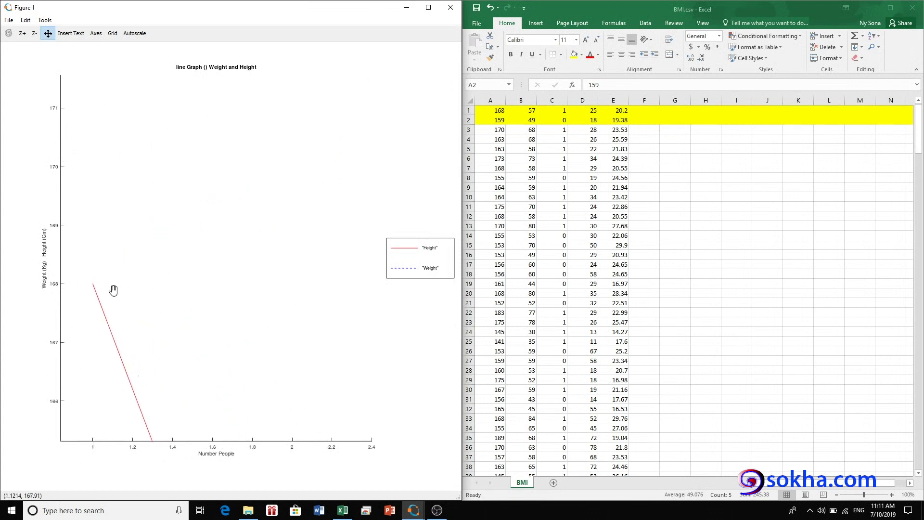
{"action": "mouse_move", "coordinate": [130, 365]}
{"action": "left_mouse_down"}
{"action": "mouse_move", "coordinate": [112, 179]}
{"action": "mouse_move", "coordinate": [151, 306]}
{"action": "mouse_move", "coordinate": [134, 226]}
{"action": "left_mouse_up"}
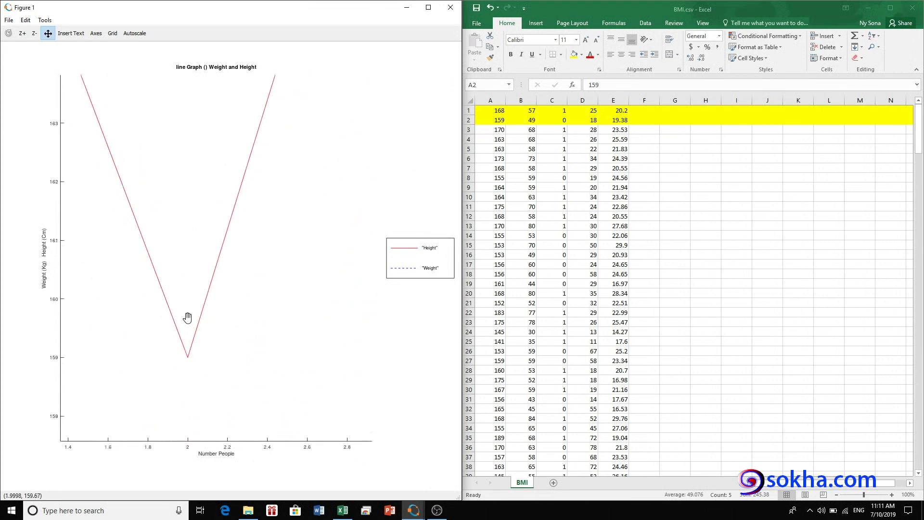
{"action": "mouse_move", "coordinate": [218, 370]}
{"action": "left_mouse_down"}
{"action": "mouse_move", "coordinate": [139, 382]}
{"action": "mouse_move", "coordinate": [189, 376]}
{"action": "mouse_move", "coordinate": [187, 368]}
{"action": "left_mouse_up"}
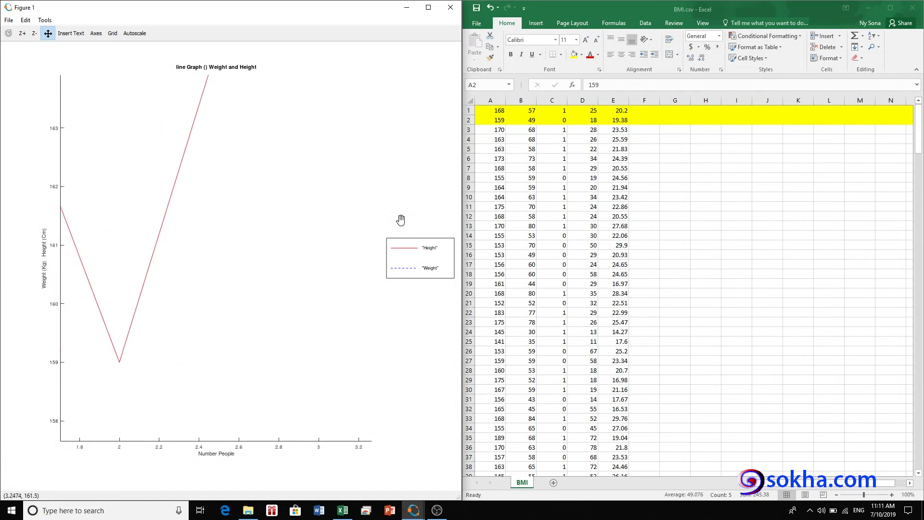
Step: Zoom the line graph back out from the height dip
{"action": "left_click", "coordinate": [34, 33]}
{"action": "left_click", "coordinate": [181, 332]}
{"action": "left_click", "coordinate": [188, 340]}
Step: Zoom out until both the height and weight lines are visible
{"action": "left_click", "coordinate": [198, 353]}
{"action": "left_click", "coordinate": [118, 117]}
{"action": "left_click", "coordinate": [116, 155]}
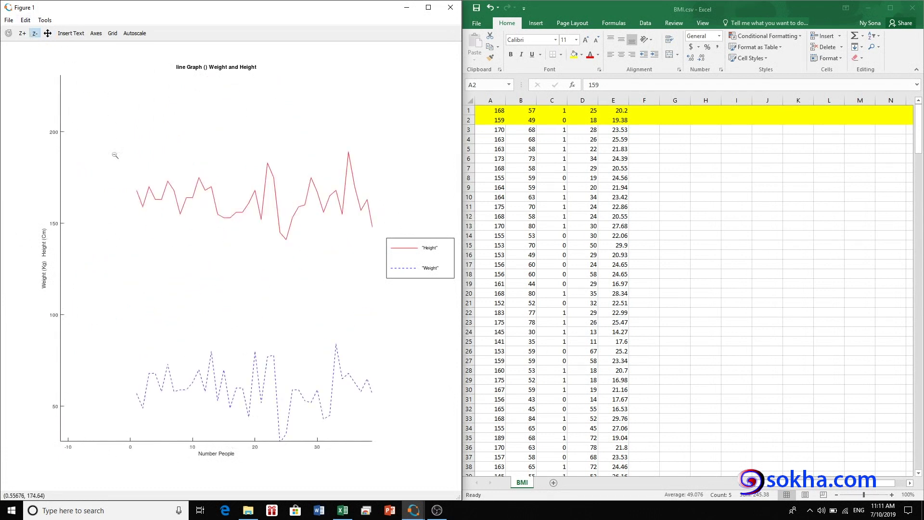
Step: Zoom in on the first points of the weight line
{"action": "left_click", "coordinate": [22, 33]}
{"action": "left_click", "coordinate": [154, 422]}
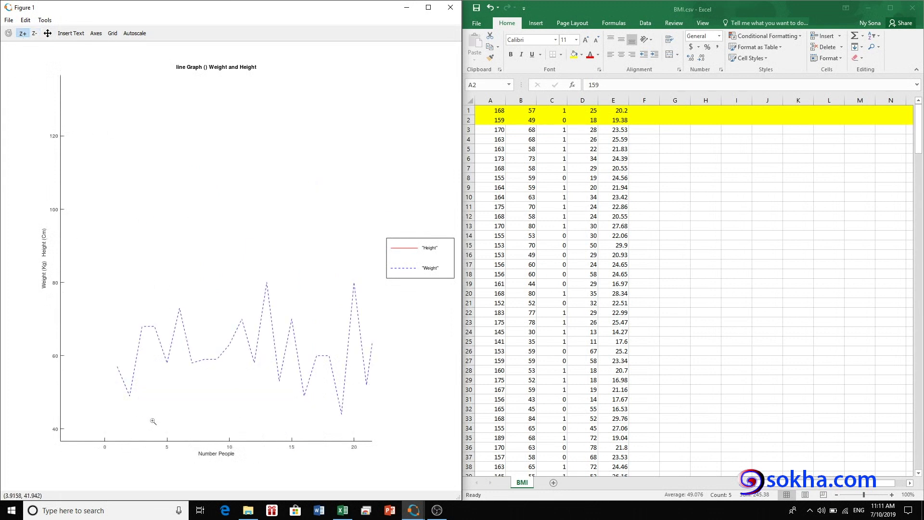
{"action": "left_click", "coordinate": [147, 423]}
{"action": "left_click", "coordinate": [134, 413]}
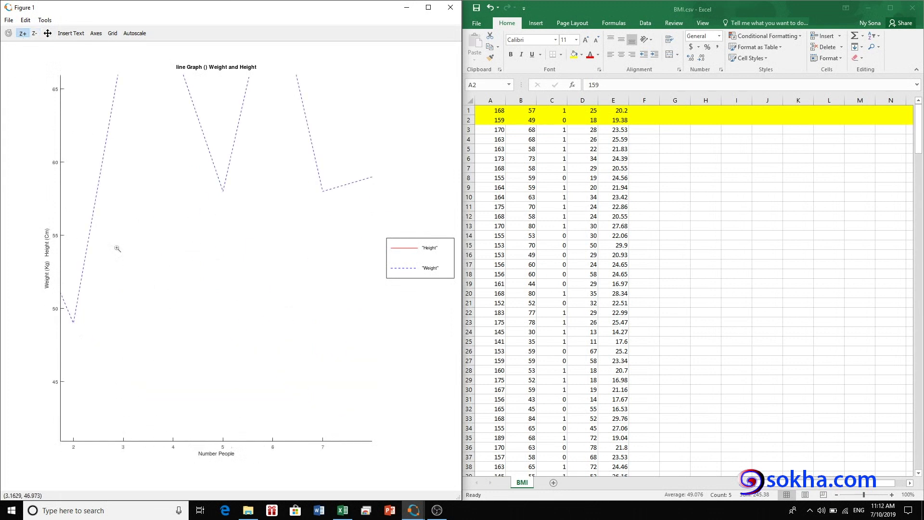
{"action": "left_click", "coordinate": [89, 319]}
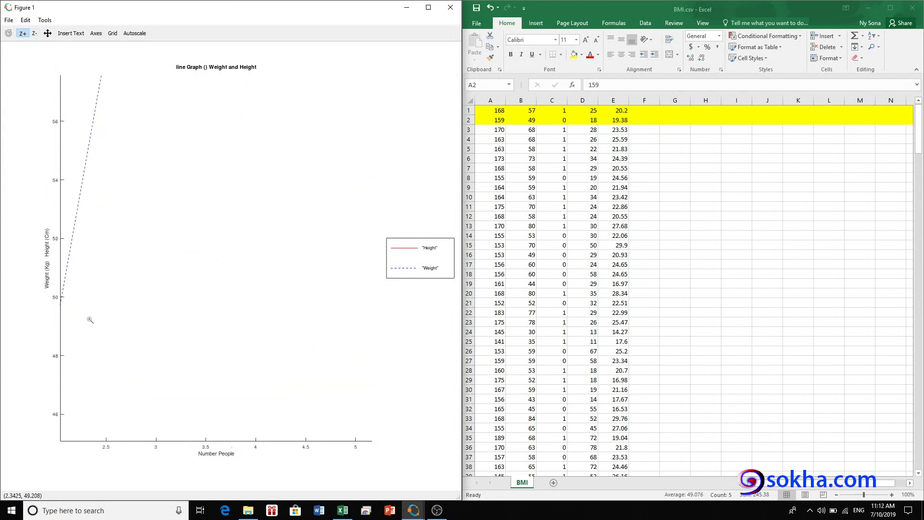
Step: Pan to the first weight of 57 and check it against cell B1
{"action": "left_click", "coordinate": [48, 34]}
{"action": "mouse_move", "coordinate": [278, 388]}
{"action": "left_mouse_down"}
{"action": "mouse_move", "coordinate": [212, 341]}
{"action": "mouse_move", "coordinate": [143, 366]}
{"action": "mouse_move", "coordinate": [113, 396]}
{"action": "left_mouse_up"}
{"action": "left_click_drag", "start_coordinate": [131, 281], "coordinate": [165, 391]}
{"action": "left_click", "coordinate": [523, 107]}
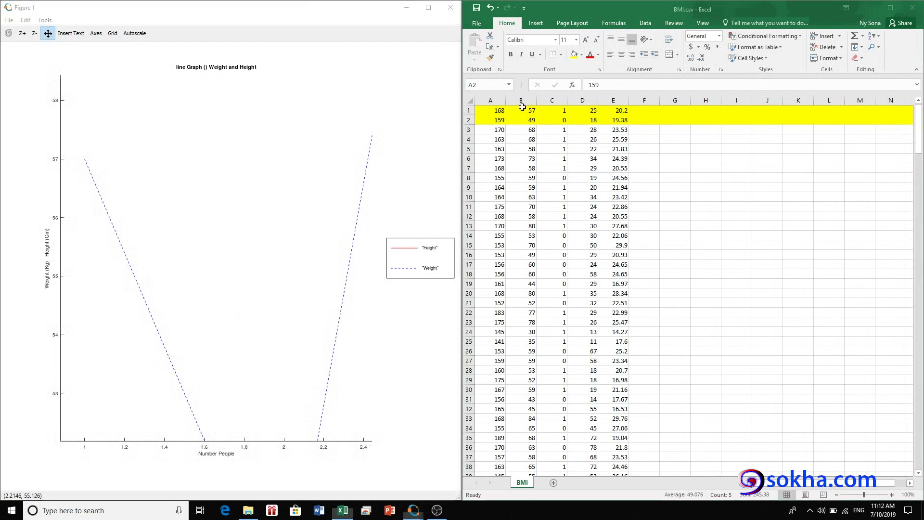
{"action": "left_click", "coordinate": [528, 110]}
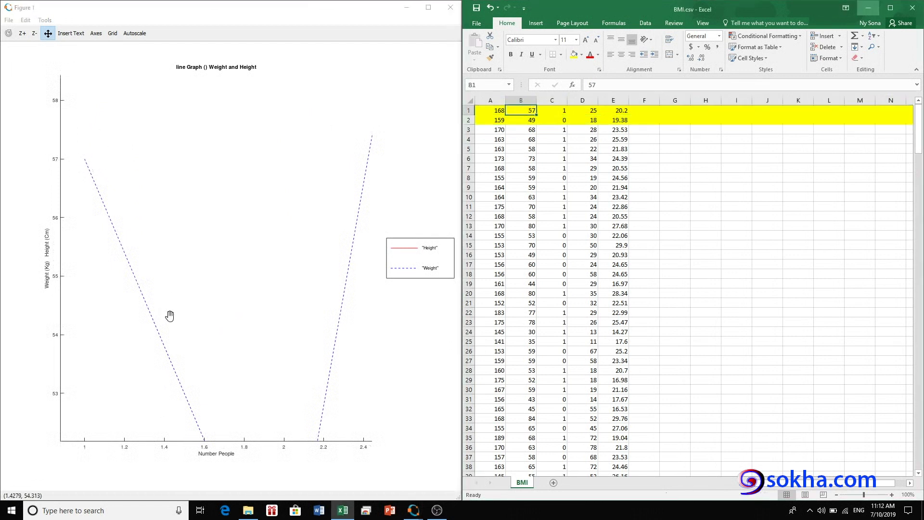
Step: Center the 49 kg weight dip at person 2 and shift the visible range
{"action": "left_click_drag", "start_coordinate": [152, 227], "coordinate": [260, 422]}
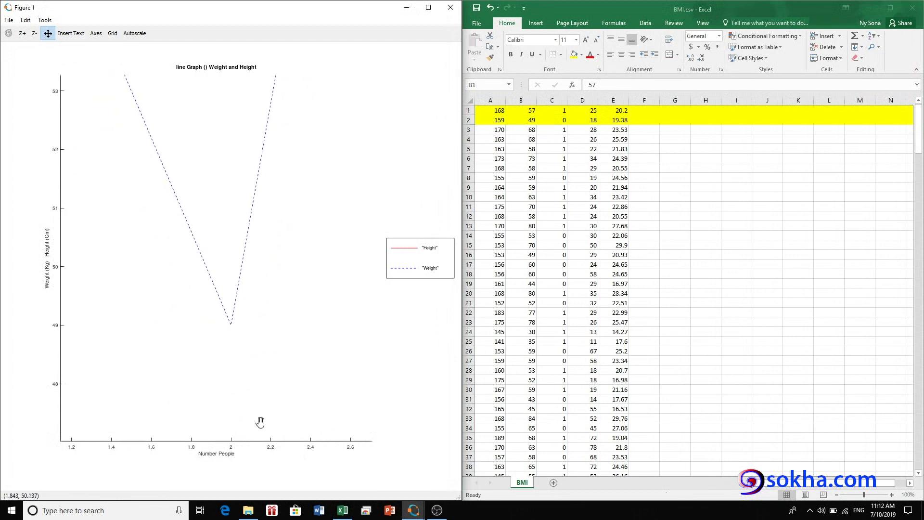
{"action": "mouse_move", "coordinate": [207, 310]}
{"action": "left_mouse_down"}
{"action": "mouse_move", "coordinate": [112, 354]}
{"action": "mouse_move", "coordinate": [134, 241]}
{"action": "mouse_move", "coordinate": [128, 221]}
{"action": "mouse_move", "coordinate": [114, 215]}
{"action": "left_mouse_up"}
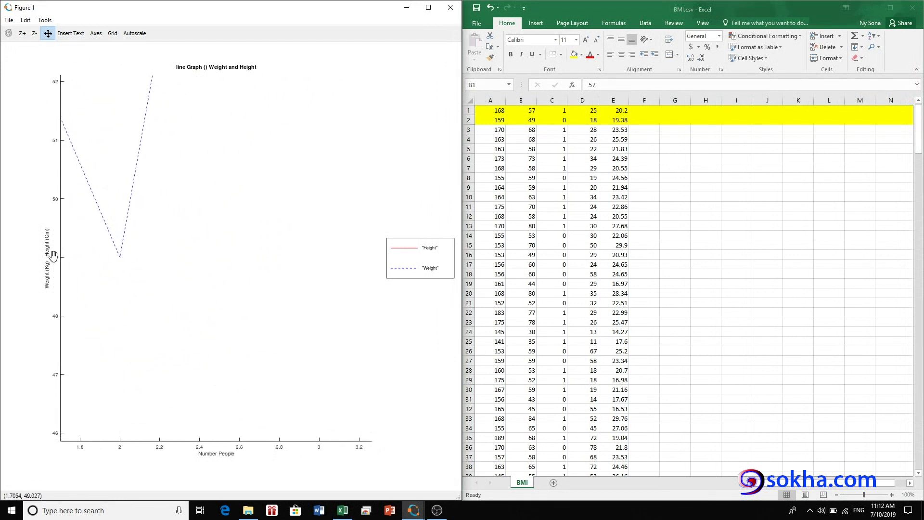
{"action": "left_click", "coordinate": [529, 123]}
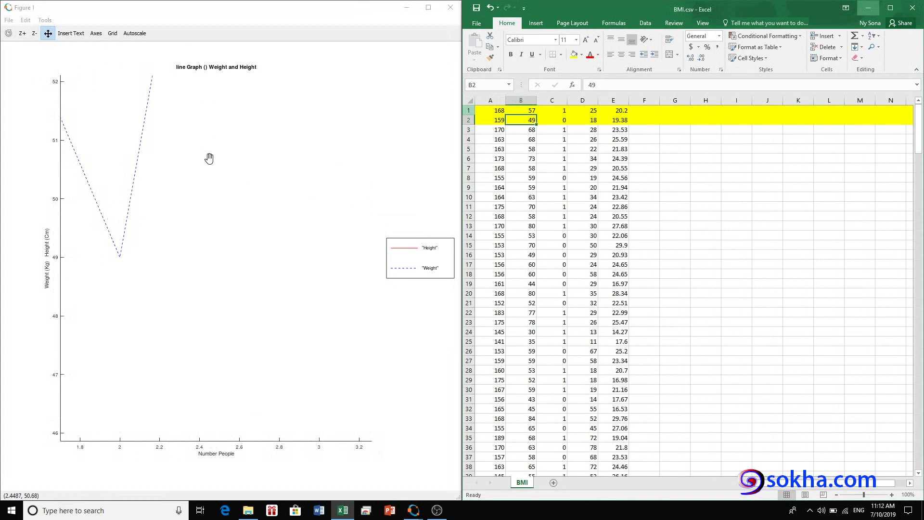
{"action": "left_click_drag", "start_coordinate": [208, 158], "coordinate": [268, 231]}
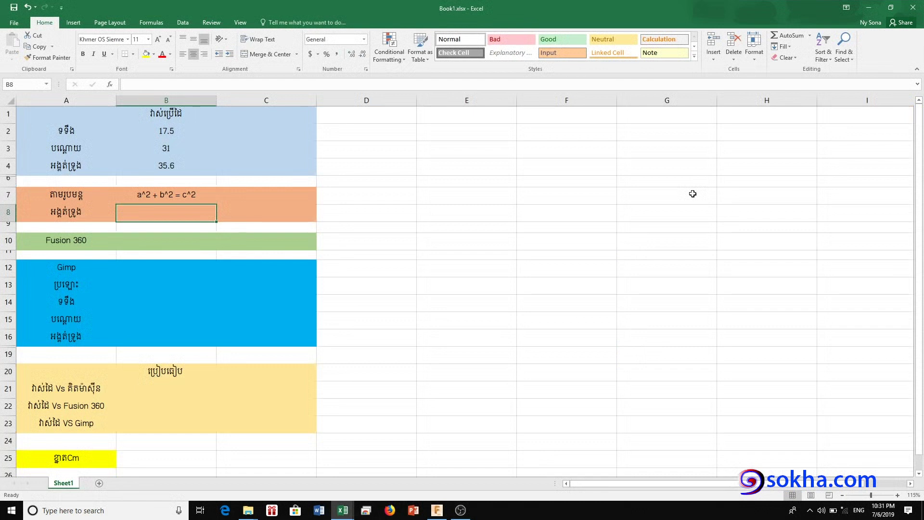
{"action": "left_click", "coordinate": [195, 109]}
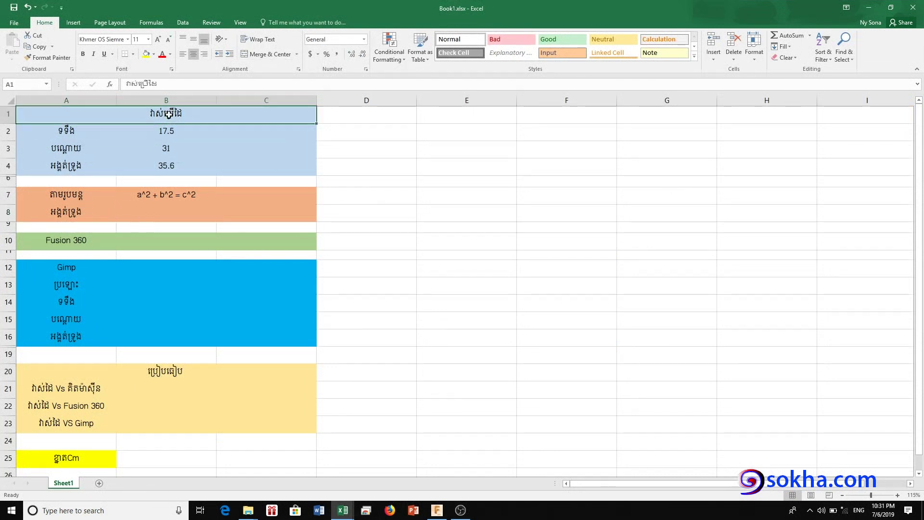
{"action": "left_click", "coordinate": [79, 137]}
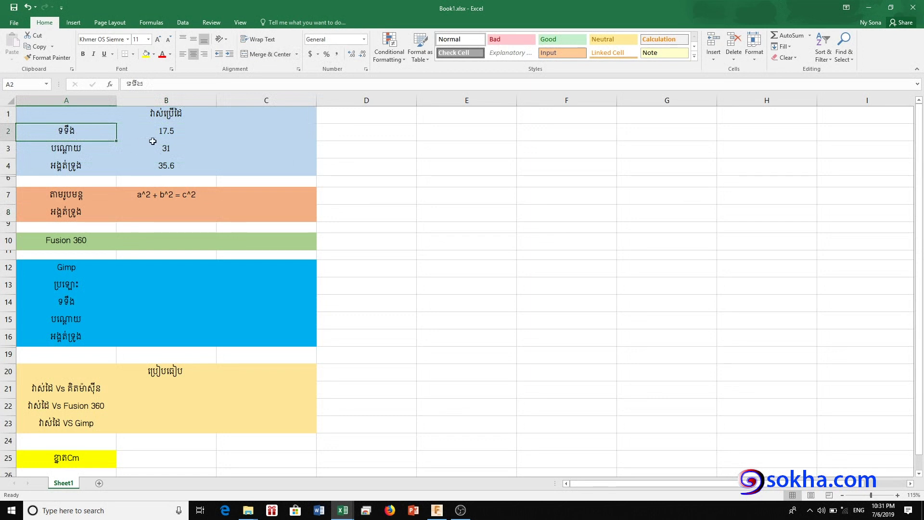
{"action": "left_click", "coordinate": [179, 135]}
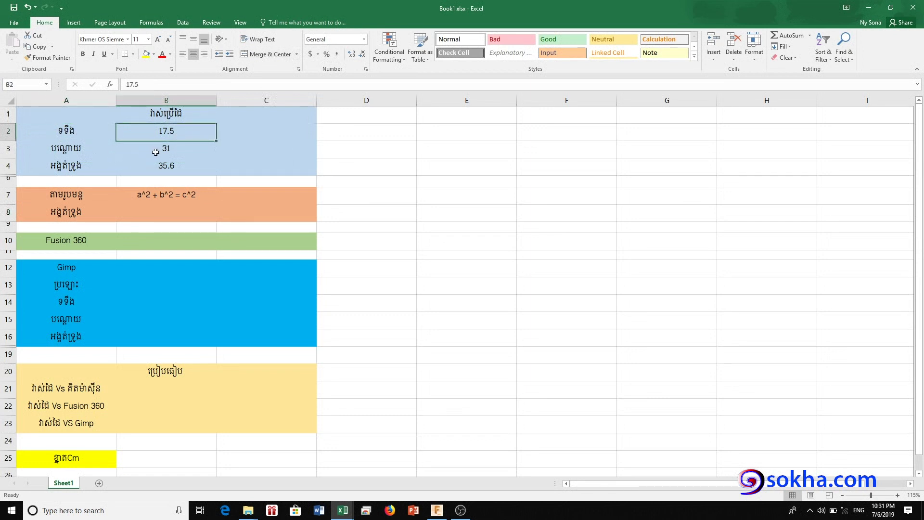
{"action": "left_click", "coordinate": [83, 168]}
{"action": "left_click", "coordinate": [162, 165]}
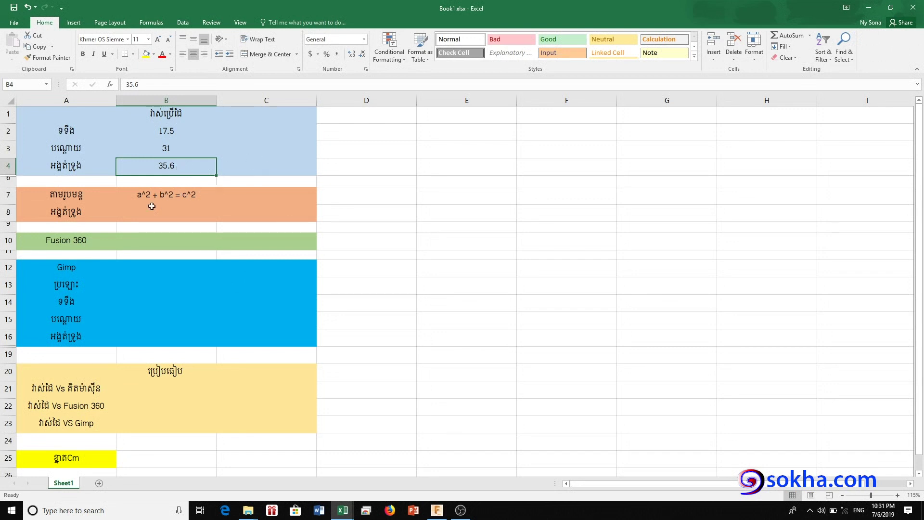
{"action": "left_click", "coordinate": [167, 136]}
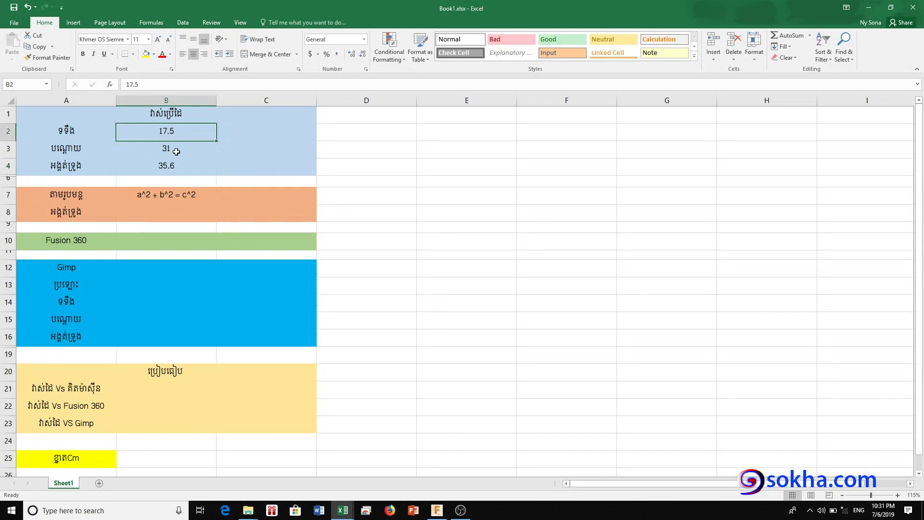
{"action": "left_click", "coordinate": [174, 148]}
{"action": "left_click", "coordinate": [173, 133]}
{"action": "left_click", "coordinate": [151, 200]}
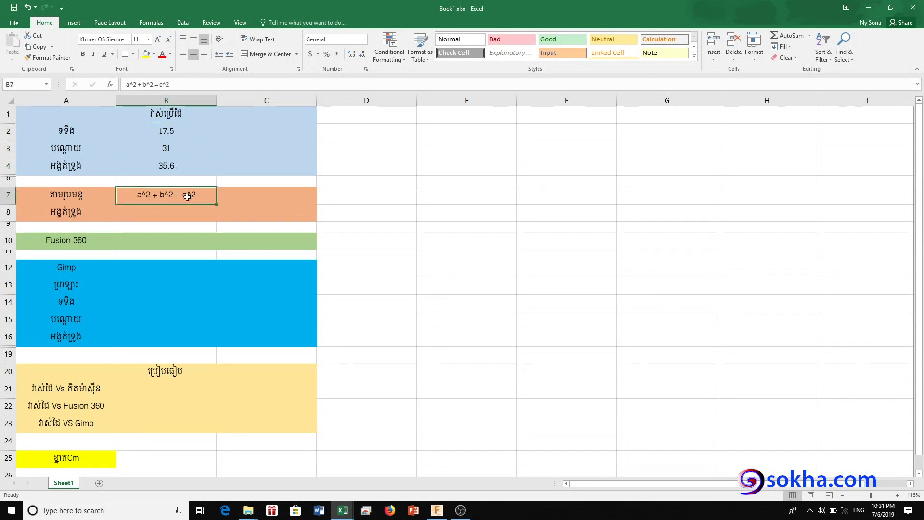
{"action": "left_click", "coordinate": [173, 216]}
Step: Enter the sum of squares of B2 and B3 in B8, declining Excel's suggested correction
{"action": "type", "text": "="}
{"action": "key", "text": "shift+space"}
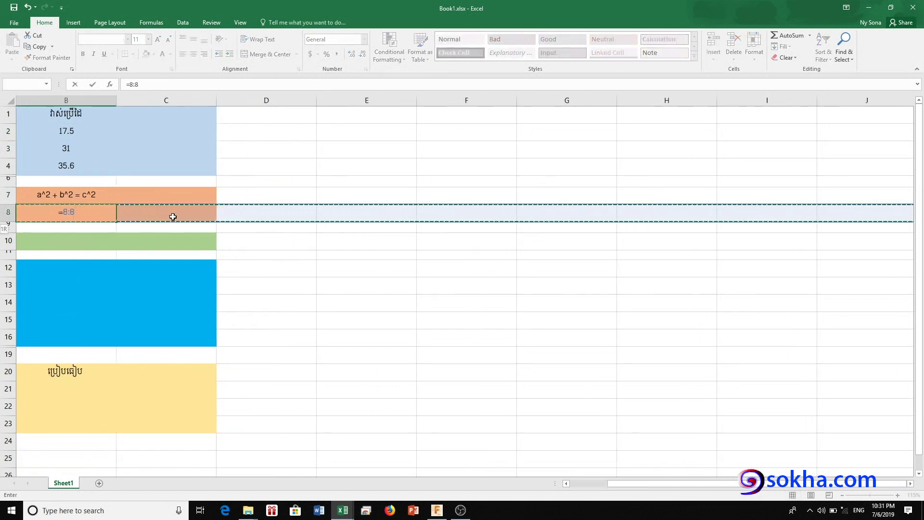
{"action": "key", "text": "BackSpace"}
{"action": "key", "text": "BackSpace"}
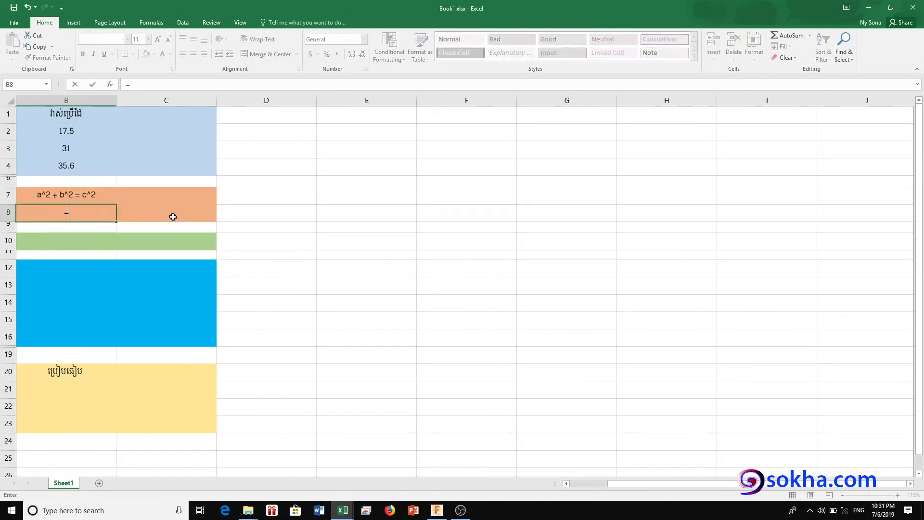
{"action": "left_click", "coordinate": [76, 135]}
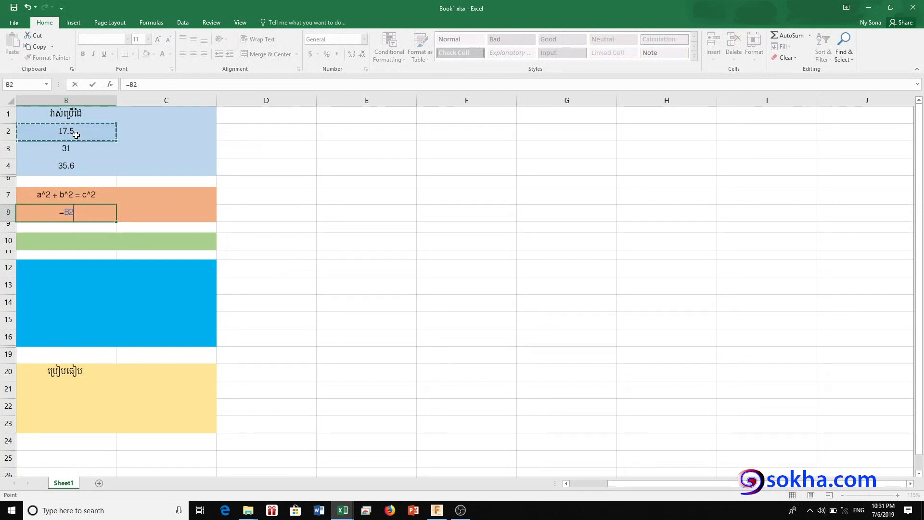
{"action": "type", "text": "^2+"}
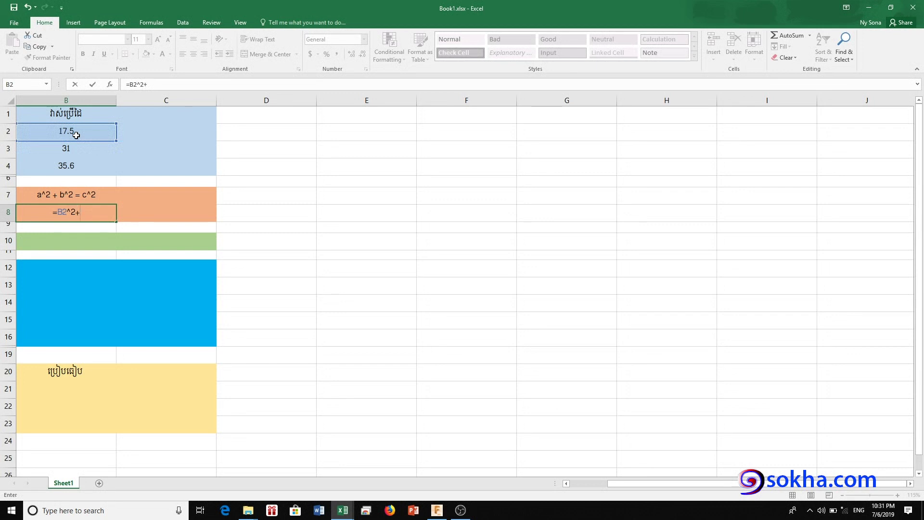
{"action": "left_click", "coordinate": [88, 149]}
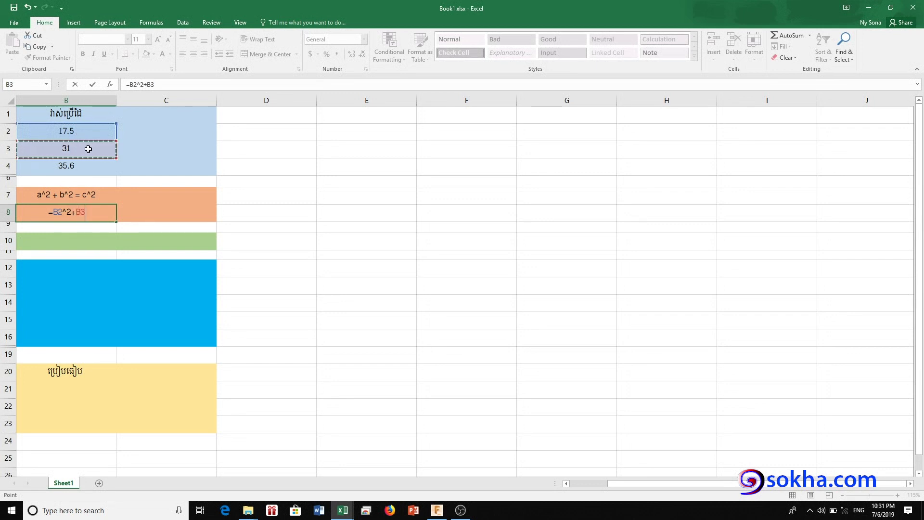
{"action": "type", "text": "^2"}
{"action": "type", "text": ")"}
{"action": "key", "text": "Return"}
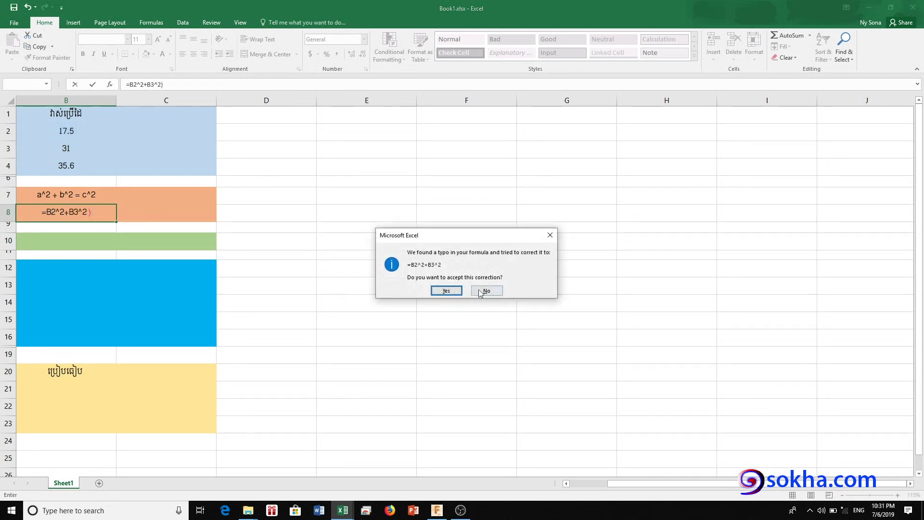
{"action": "left_click", "coordinate": [446, 291]}
Step: Edit B8 to =(B2^2+B3^2)^(1/2), giving the diagonal 35.59845502
{"action": "double_click", "coordinate": [186, 212]}
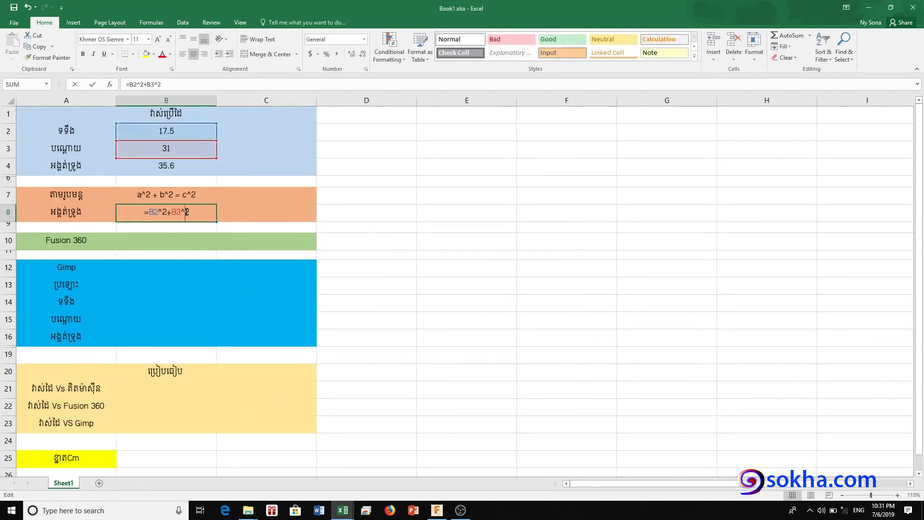
{"action": "left_click", "coordinate": [151, 212]}
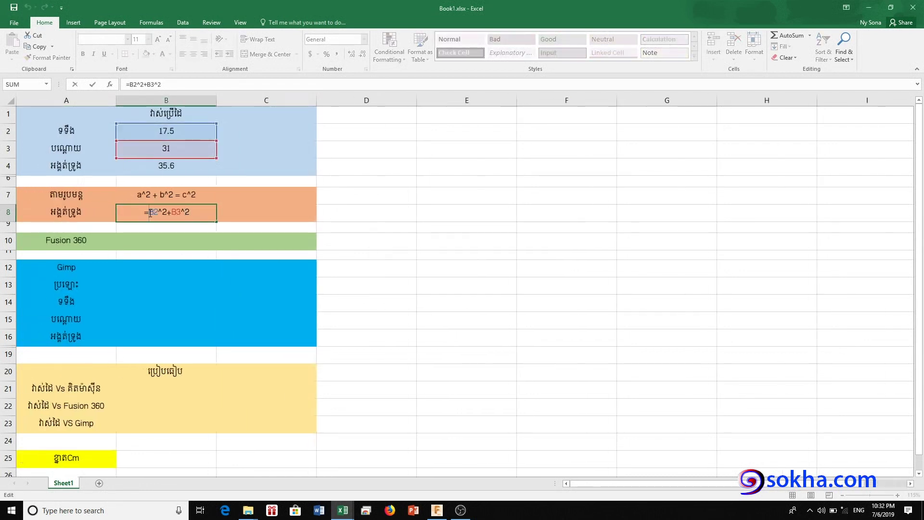
{"action": "type", "text": "("}
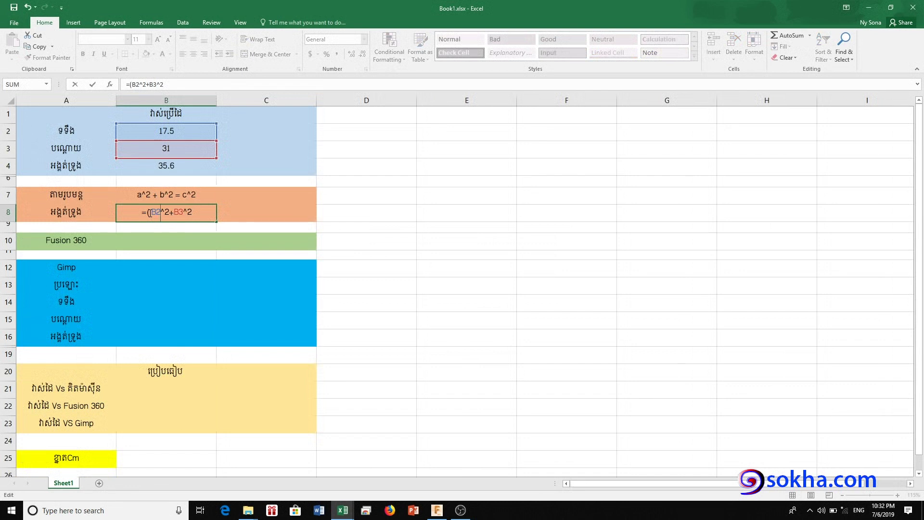
{"action": "key", "text": "Right"}
{"action": "type", "text": ")"}
{"action": "type", "text": "^()"}
{"action": "type", "text": "1"}
{"action": "key", "text": "BackSpace"}
{"action": "type", "text": "1/2"}
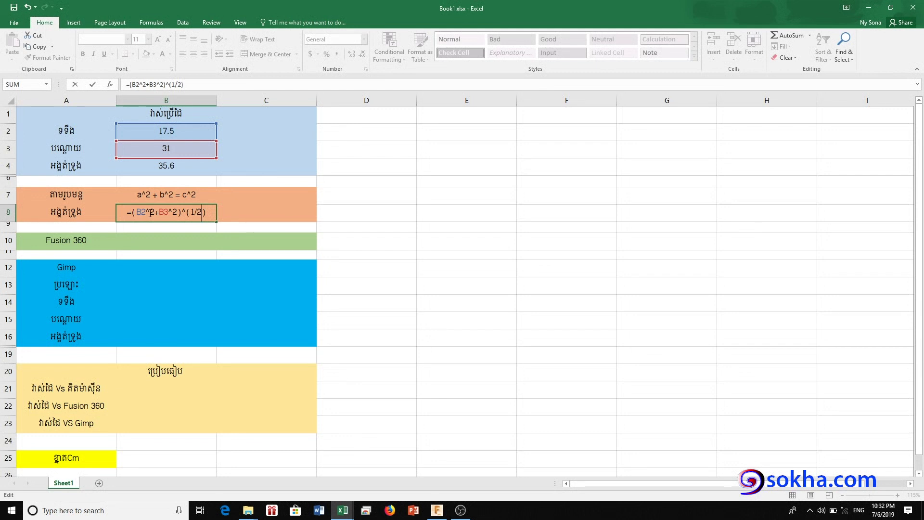
{"action": "key", "text": "Return"}
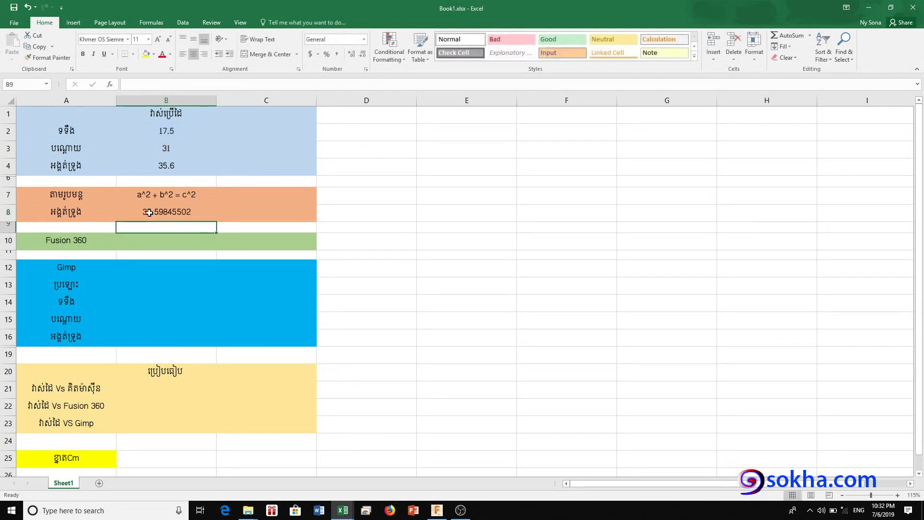
{"action": "left_click", "coordinate": [176, 212]}
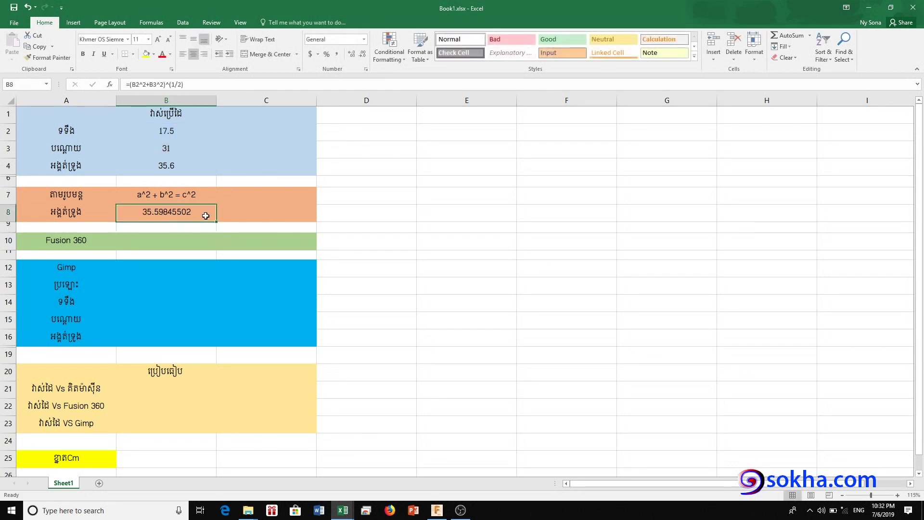
Step: Make C8 equal to B8, showing the diagonal as 35.60
{"action": "left_click", "coordinate": [249, 208]}
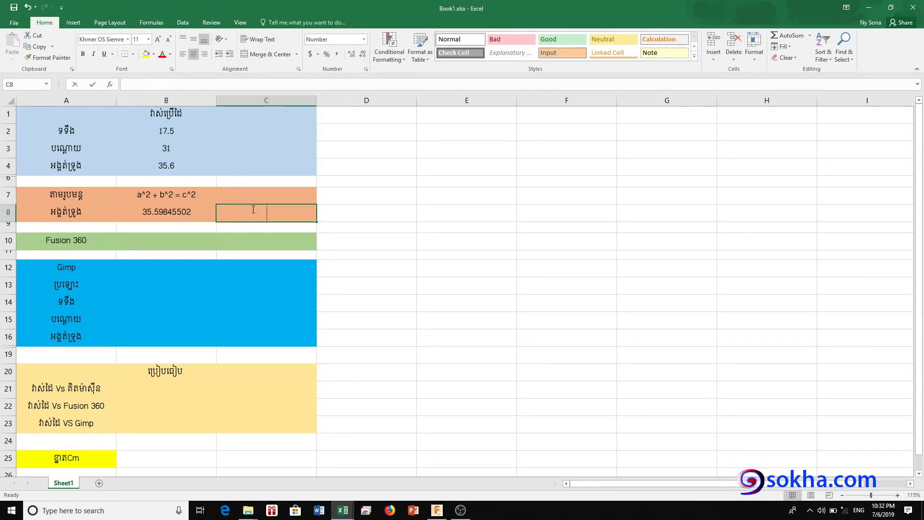
{"action": "type", "text": "="}
{"action": "left_click", "coordinate": [167, 209]}
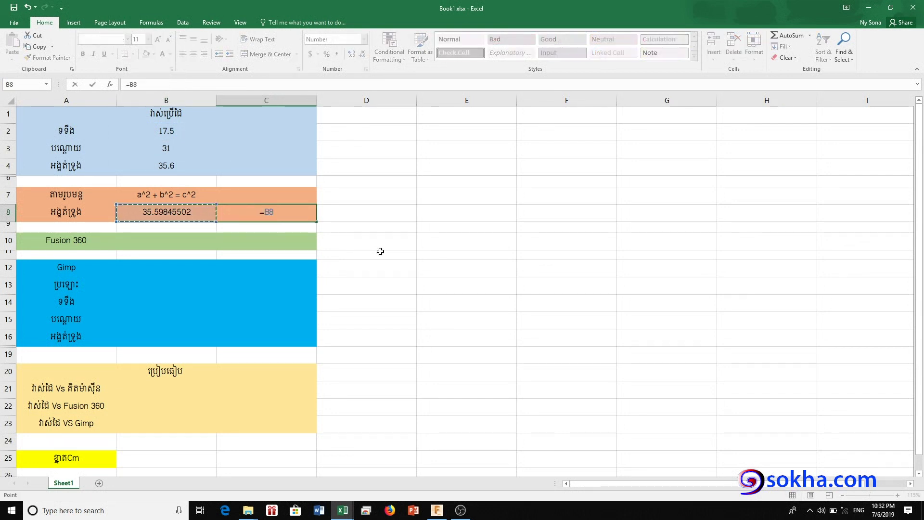
{"action": "key", "text": "Return"}
{"action": "left_click", "coordinate": [266, 213]}
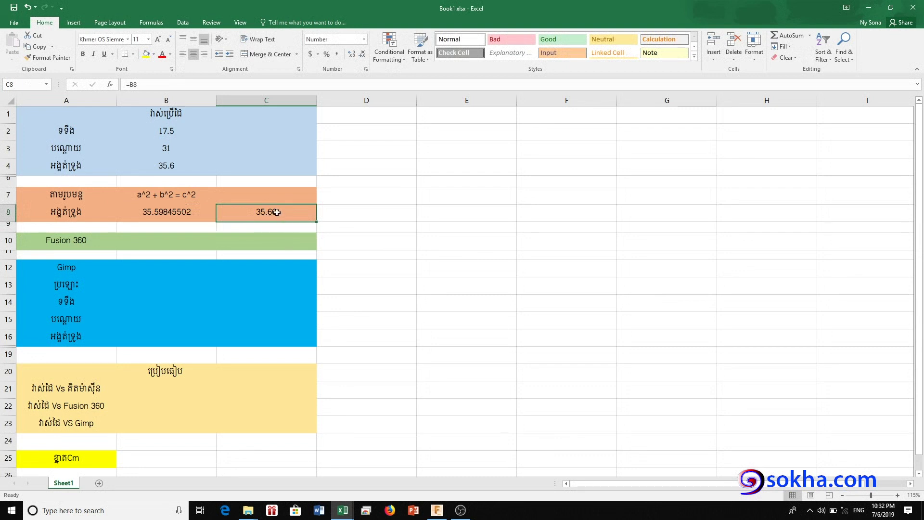
Step: Compare the hand-measured diagonal in B4 with C8, then select B10 for the Fusion 360 value
{"action": "left_click", "coordinate": [185, 170]}
{"action": "left_click", "coordinate": [270, 215]}
{"action": "left_click", "coordinate": [197, 172]}
{"action": "left_click", "coordinate": [263, 213]}
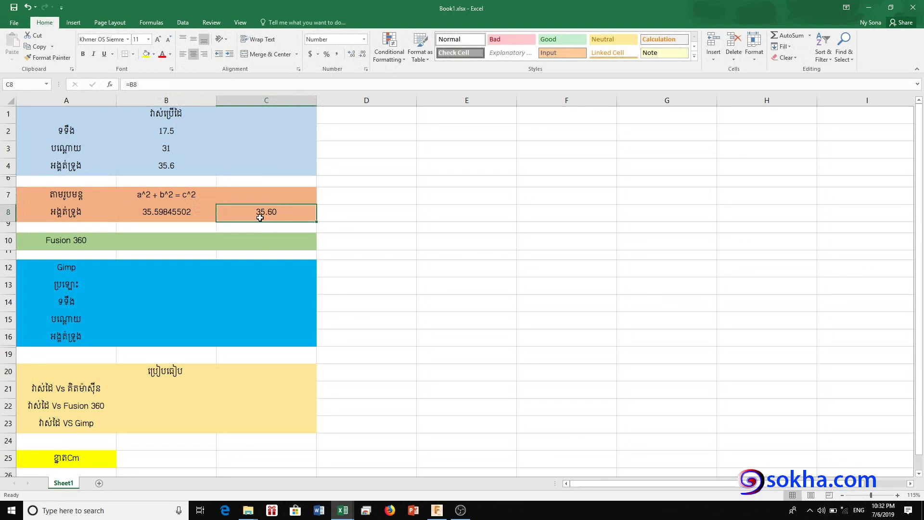
{"action": "left_click", "coordinate": [182, 241]}
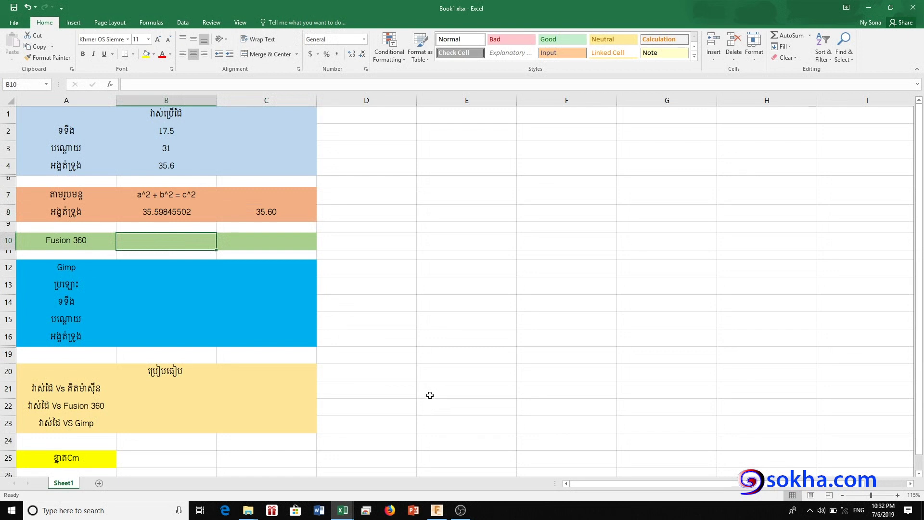
{"action": "mouse_move", "coordinate": [438, 511]}
{"action": "left_click", "coordinate": [445, 509]}
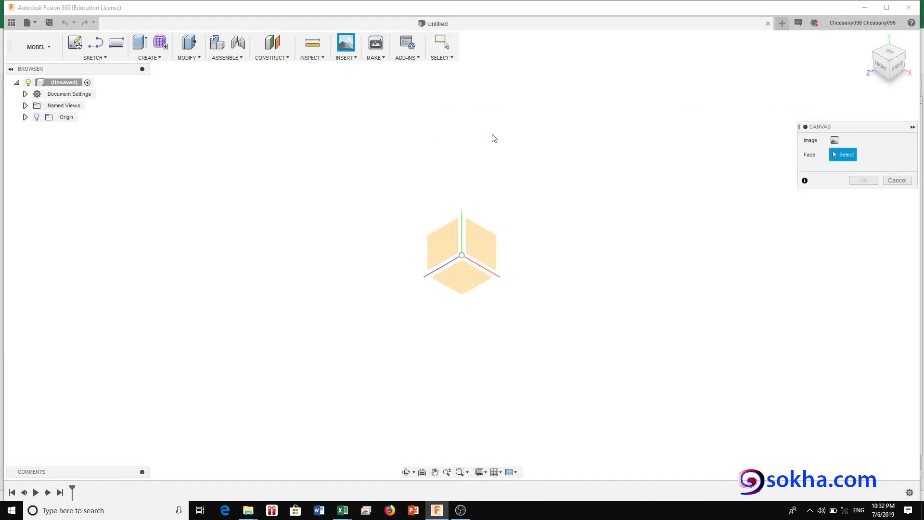
Step: Insert the laptop screen photo as a canvas image
{"action": "left_click", "coordinate": [835, 140]}
{"action": "scroll", "coordinate": [333, 111], "scroll_direction": "down", "scroll_amount": 3}
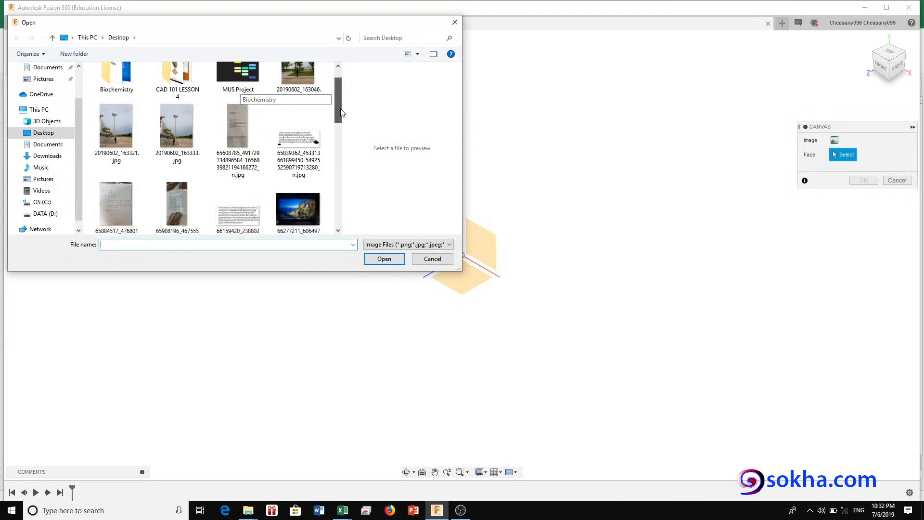
{"action": "scroll", "coordinate": [324, 129], "scroll_direction": "down", "scroll_amount": 2}
{"action": "double_click", "coordinate": [291, 110]}
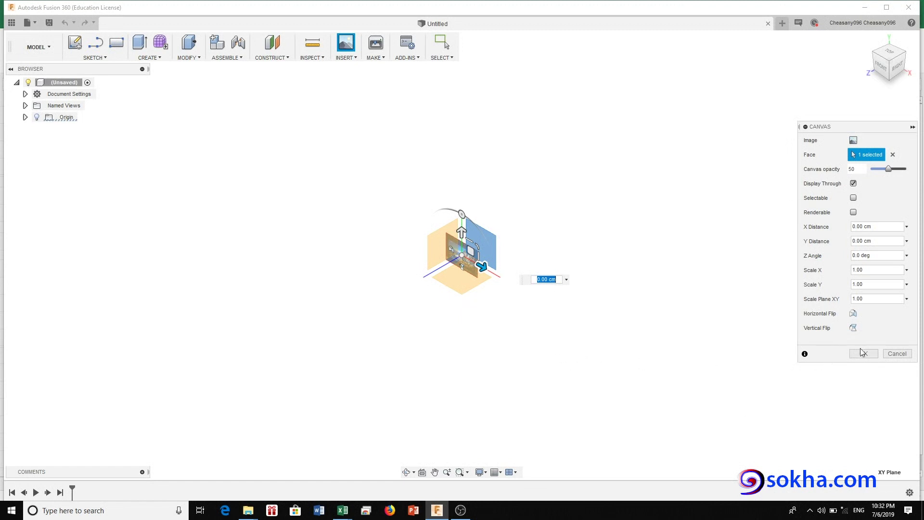
{"action": "left_click", "coordinate": [864, 353]}
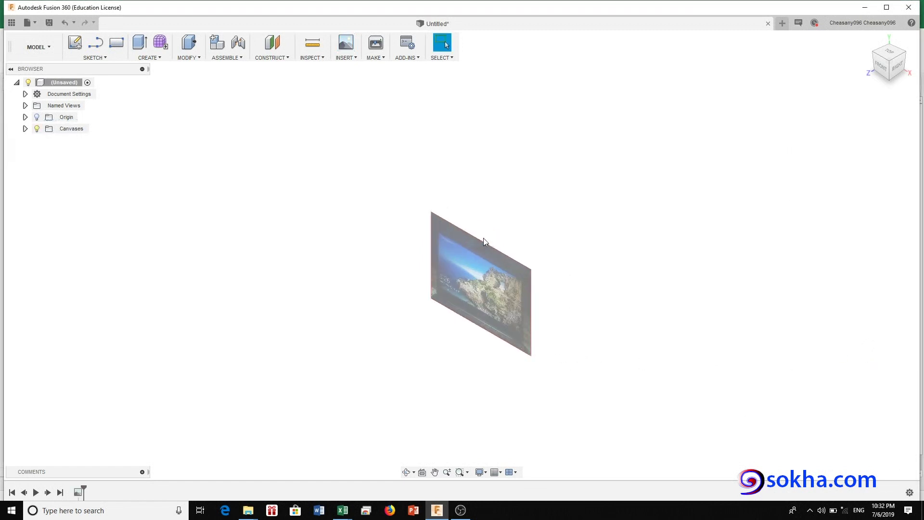
Step: View the canvas head-on, select it under Canvases and choose Calibrate
{"action": "scroll", "coordinate": [484, 238], "scroll_direction": "up", "scroll_amount": 3}
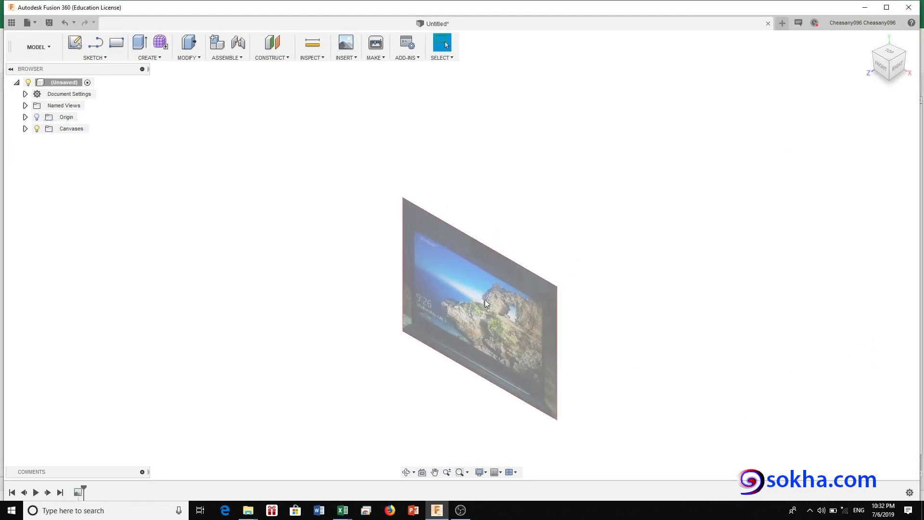
{"action": "left_click", "coordinate": [884, 67]}
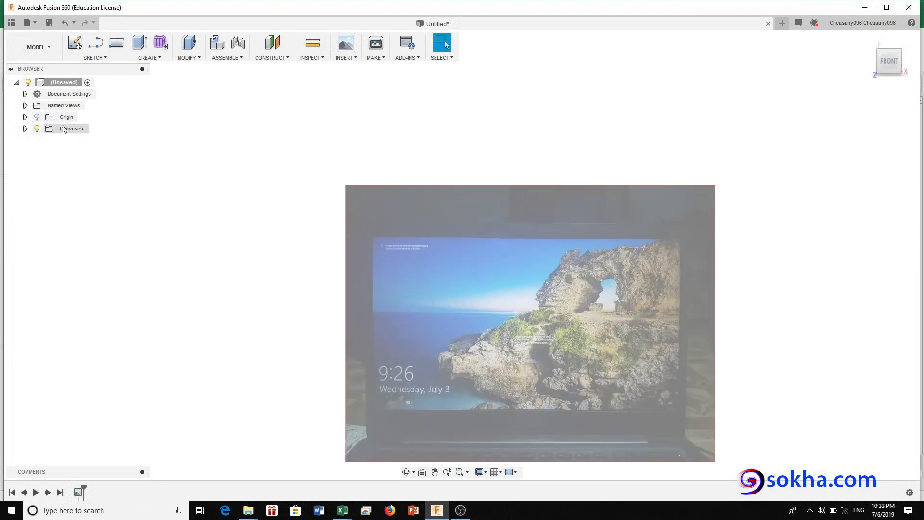
{"action": "left_click", "coordinate": [25, 128]}
{"action": "left_click", "coordinate": [73, 142]}
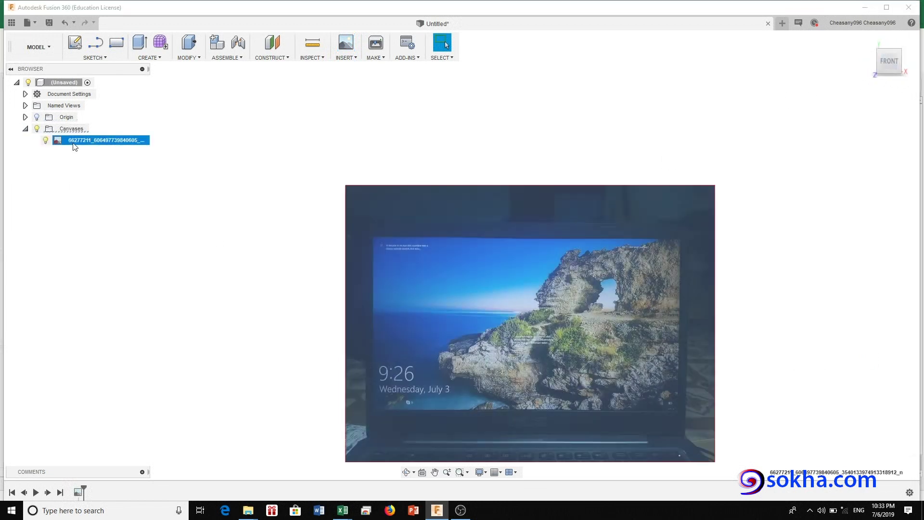
{"action": "right_click", "coordinate": [119, 146]}
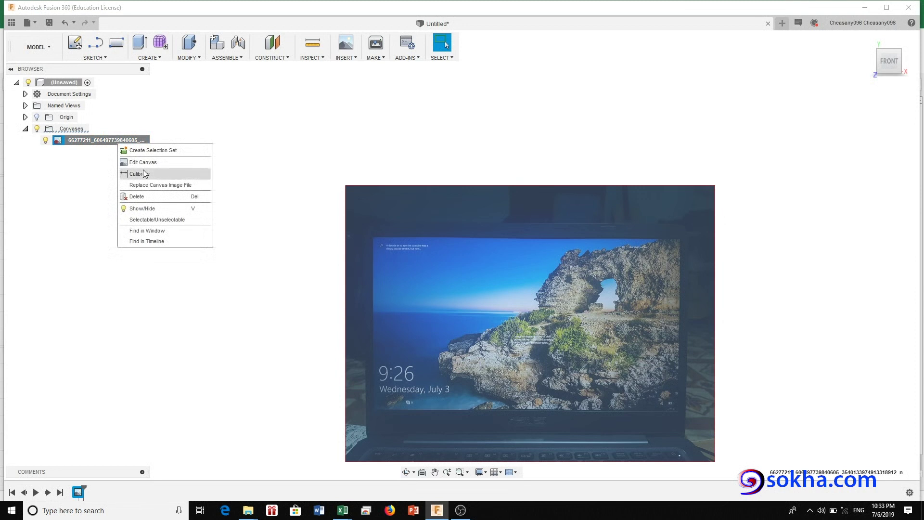
{"action": "left_click", "coordinate": [150, 174]}
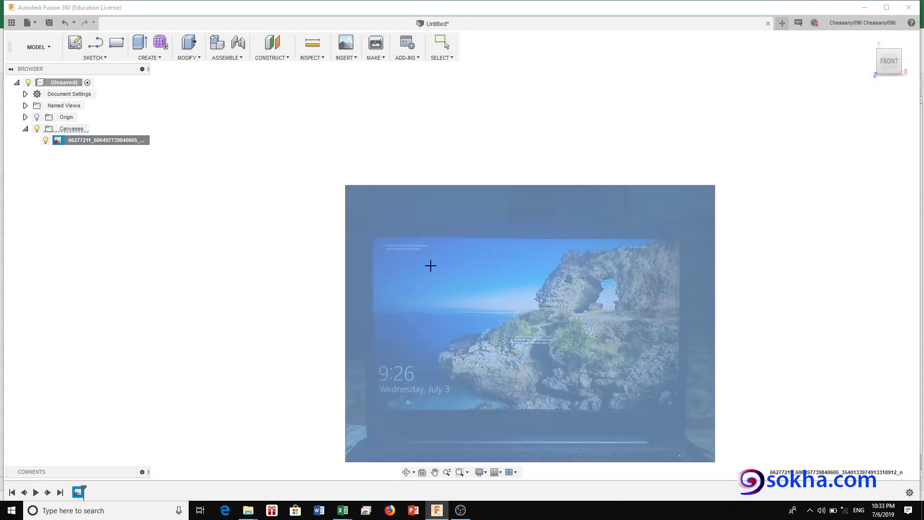
Step: Calibrate the canvas so the screen's top edge, corner to corner, measures 31 cm
{"action": "scroll", "coordinate": [403, 260], "scroll_direction": "down", "scroll_amount": 2}
{"action": "scroll", "coordinate": [385, 250], "scroll_direction": "up", "scroll_amount": 4}
{"action": "scroll", "coordinate": [403, 235], "scroll_direction": "up", "scroll_amount": 5}
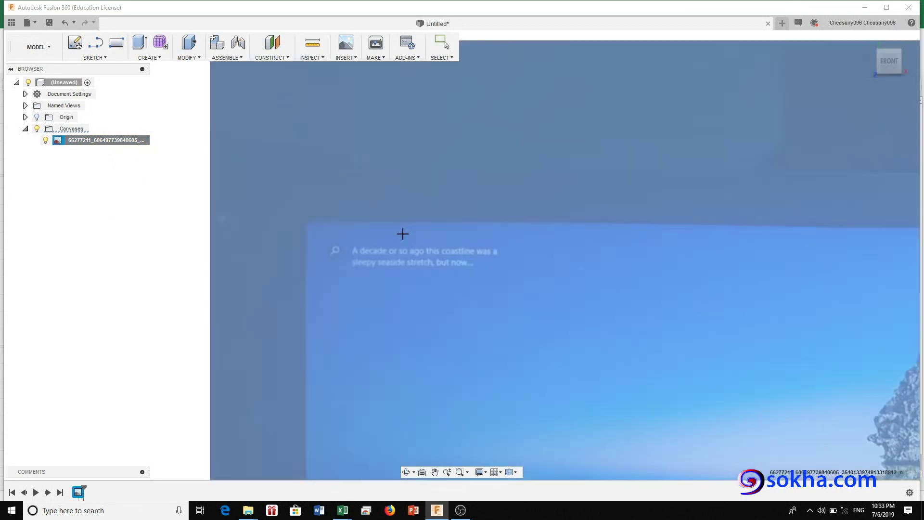
{"action": "scroll", "coordinate": [273, 217], "scroll_direction": "up", "scroll_amount": 3}
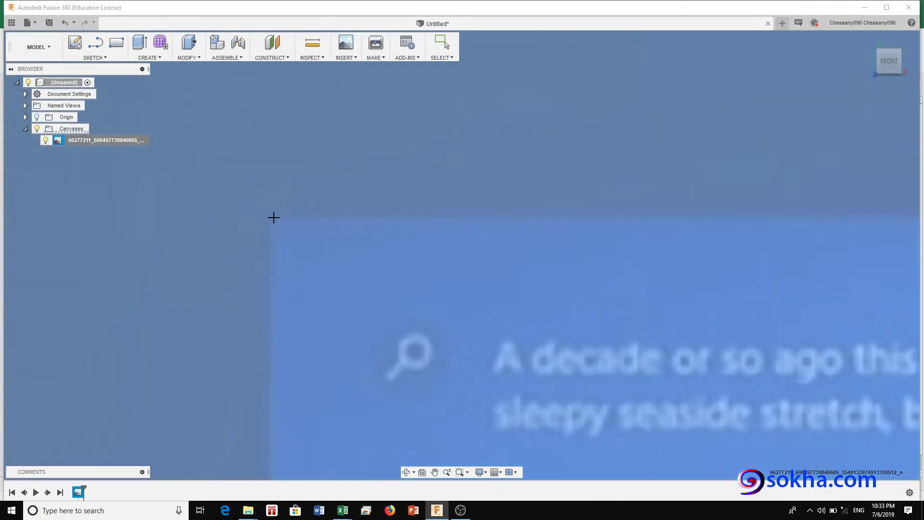
{"action": "scroll", "coordinate": [270, 217], "scroll_direction": "down", "scroll_amount": 3}
{"action": "scroll", "coordinate": [390, 262], "scroll_direction": "down", "scroll_amount": 2}
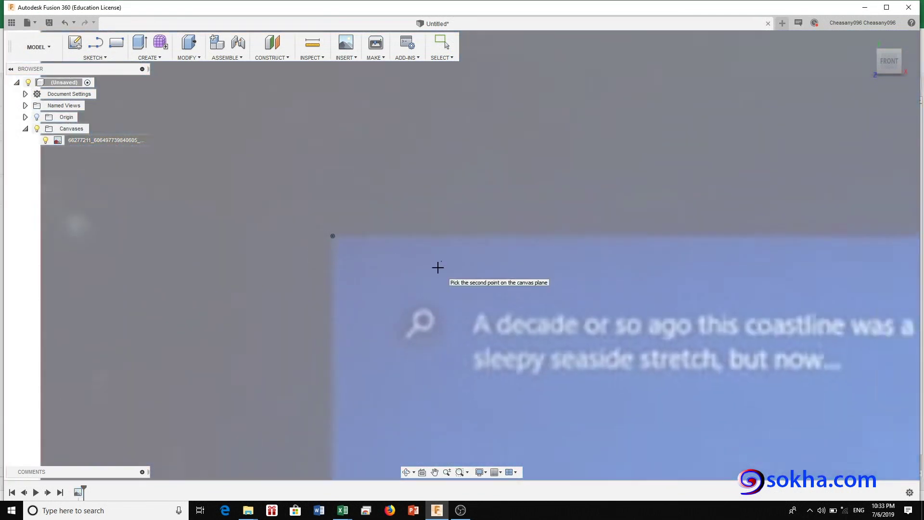
{"action": "scroll", "coordinate": [435, 266], "scroll_direction": "down", "scroll_amount": 2}
{"action": "scroll", "coordinate": [572, 301], "scroll_direction": "down", "scroll_amount": 2}
{"action": "scroll", "coordinate": [652, 298], "scroll_direction": "up", "scroll_amount": 5}
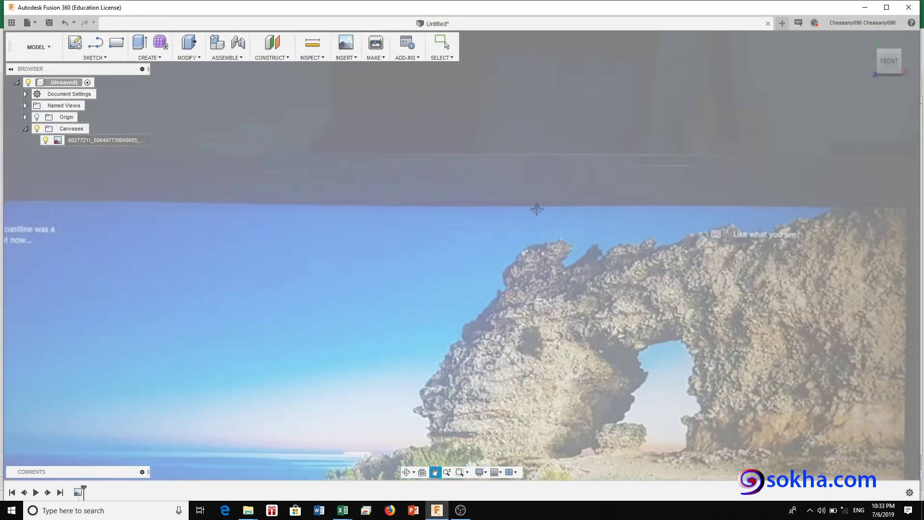
{"action": "scroll", "coordinate": [584, 246], "scroll_direction": "up", "scroll_amount": 2}
{"action": "scroll", "coordinate": [547, 260], "scroll_direction": "up", "scroll_amount": 2}
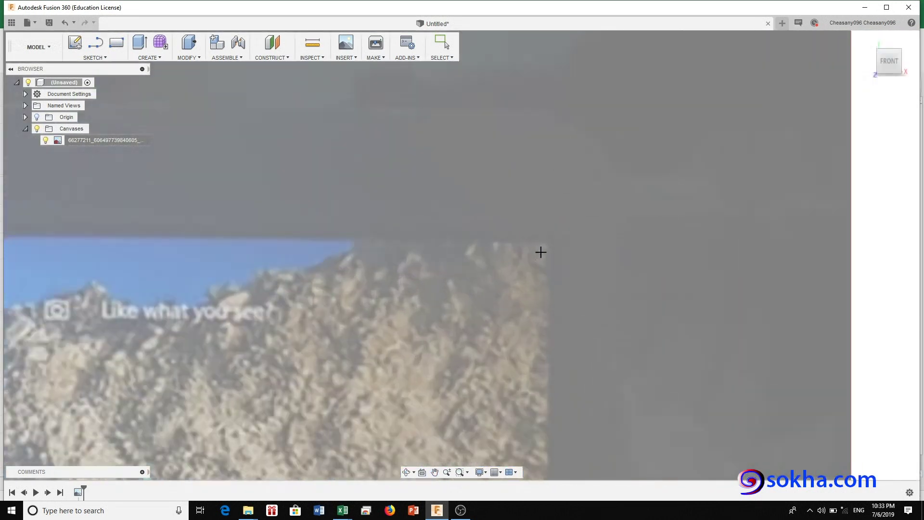
{"action": "scroll", "coordinate": [540, 251], "scroll_direction": "up", "scroll_amount": 2}
{"action": "scroll", "coordinate": [549, 236], "scroll_direction": "up", "scroll_amount": 2}
{"action": "scroll", "coordinate": [553, 227], "scroll_direction": "up", "scroll_amount": 1}
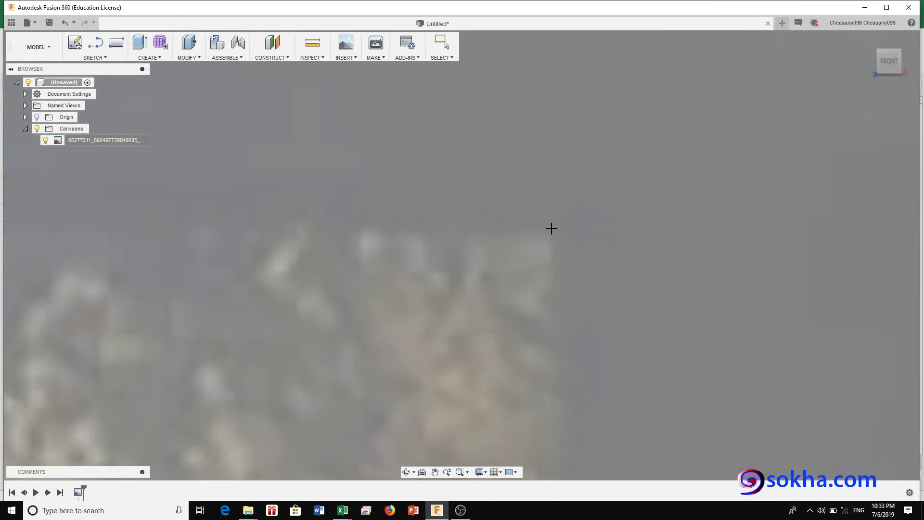
{"action": "left_click", "coordinate": [552, 232]}
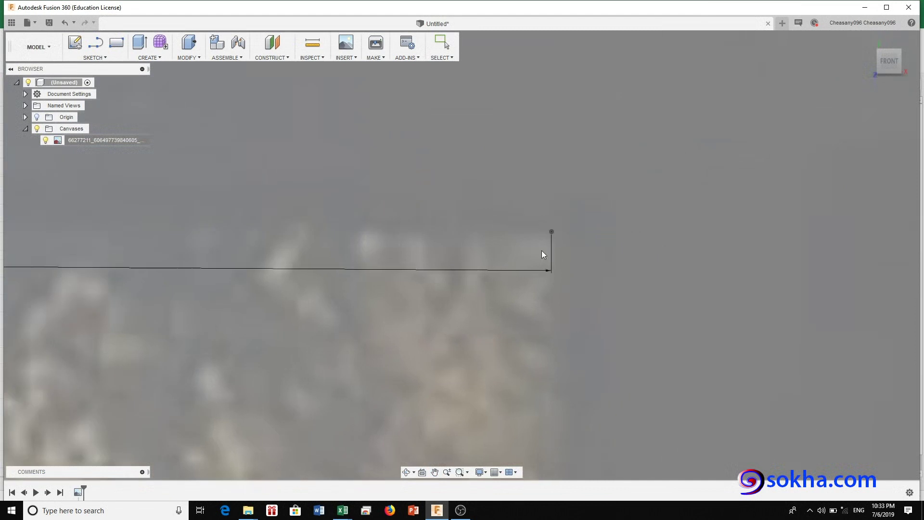
{"action": "scroll", "coordinate": [308, 248], "scroll_direction": "down", "scroll_amount": 2}
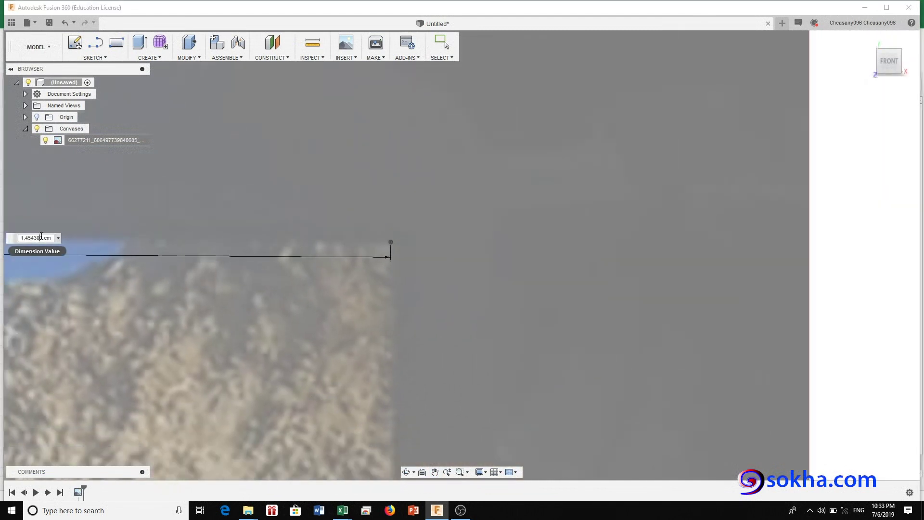
{"action": "double_click", "coordinate": [42, 237]}
{"action": "type", "text": "31"}
{"action": "key", "text": "Return"}
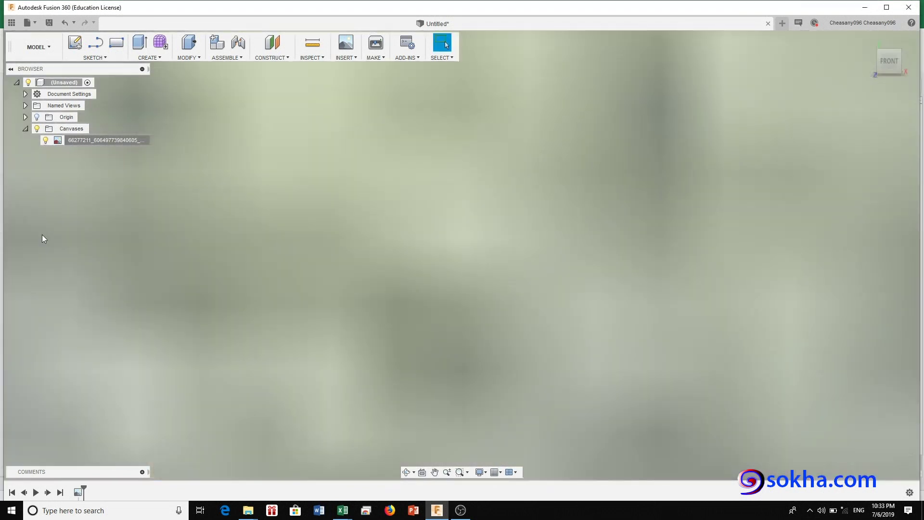
Step: Fit the whole photo in view and start a new sketch over it
{"action": "scroll", "coordinate": [42, 239], "scroll_direction": "down", "scroll_amount": 5}
{"action": "scroll", "coordinate": [43, 238], "scroll_direction": "down", "scroll_amount": 5}
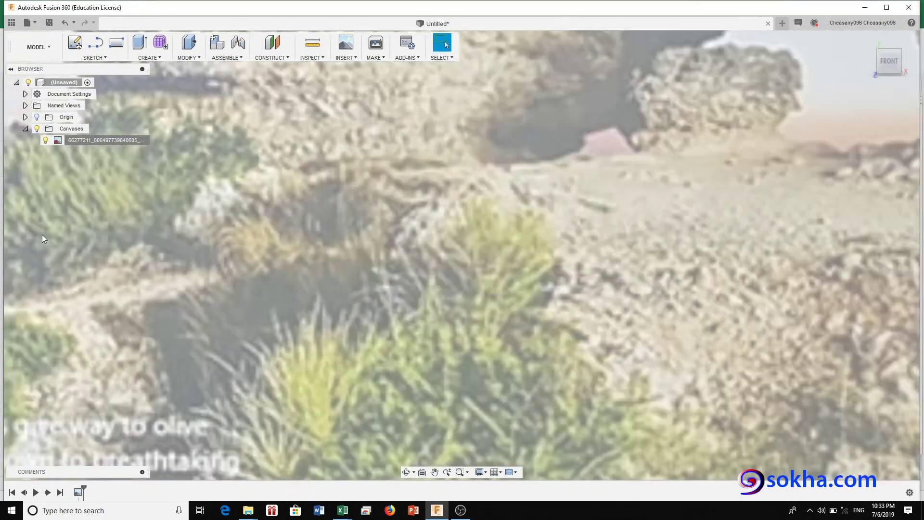
{"action": "scroll", "coordinate": [42, 238], "scroll_direction": "down", "scroll_amount": 5}
{"action": "scroll", "coordinate": [43, 238], "scroll_direction": "down", "scroll_amount": 3}
{"action": "key", "text": "F6"}
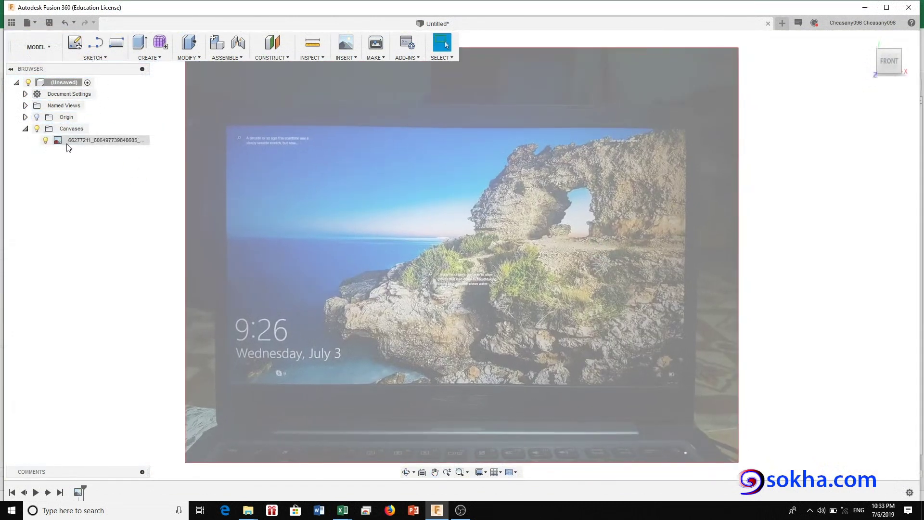
{"action": "left_click", "coordinate": [96, 42]}
{"action": "left_click", "coordinate": [486, 229]}
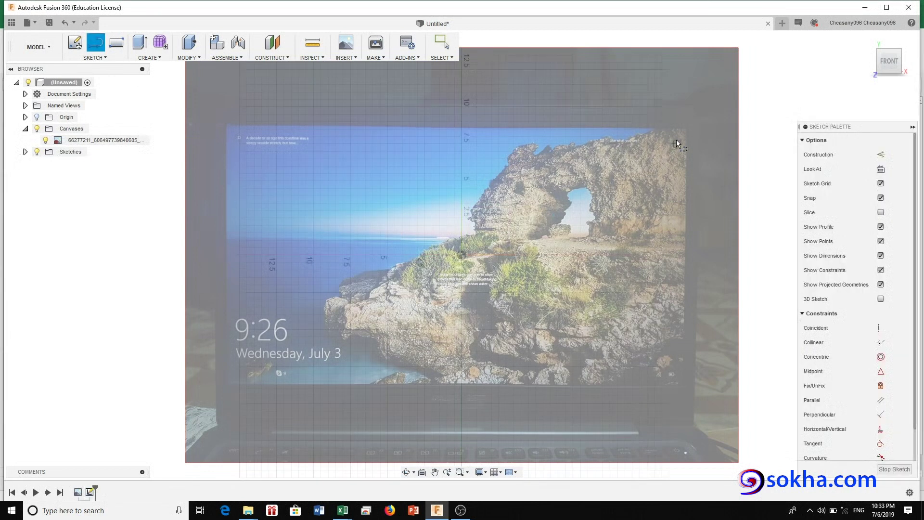
Step: Draw a line from the screen's lower-left corner to its upper-right corner
{"action": "scroll", "coordinate": [261, 346], "scroll_direction": "up", "scroll_amount": 5}
{"action": "scroll", "coordinate": [196, 429], "scroll_direction": "up", "scroll_amount": 2}
{"action": "scroll", "coordinate": [317, 299], "scroll_direction": "up", "scroll_amount": 2}
{"action": "scroll", "coordinate": [305, 299], "scroll_direction": "up", "scroll_amount": 2}
{"action": "scroll", "coordinate": [282, 336], "scroll_direction": "up", "scroll_amount": 3}
{"action": "scroll", "coordinate": [277, 342], "scroll_direction": "up", "scroll_amount": 2}
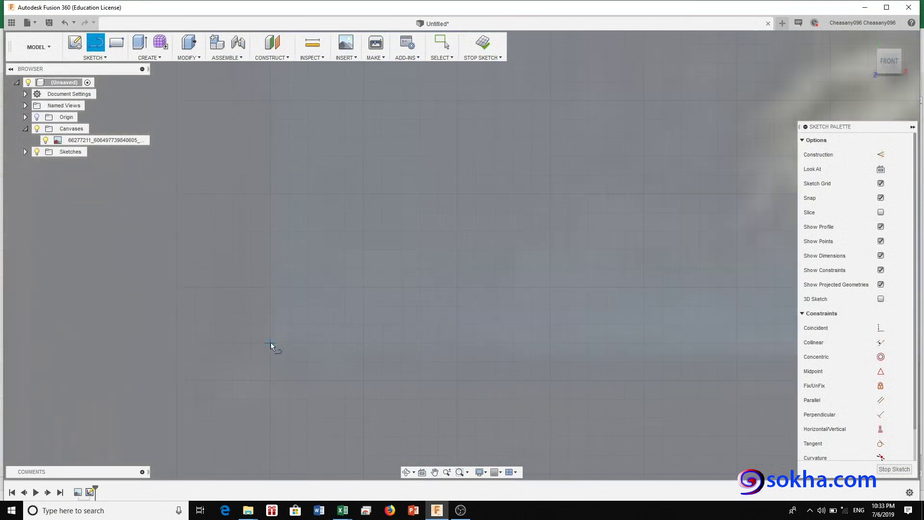
{"action": "left_click", "coordinate": [271, 343]}
{"action": "scroll", "coordinate": [319, 320], "scroll_direction": "down", "scroll_amount": 3}
{"action": "scroll", "coordinate": [466, 299], "scroll_direction": "down", "scroll_amount": 3}
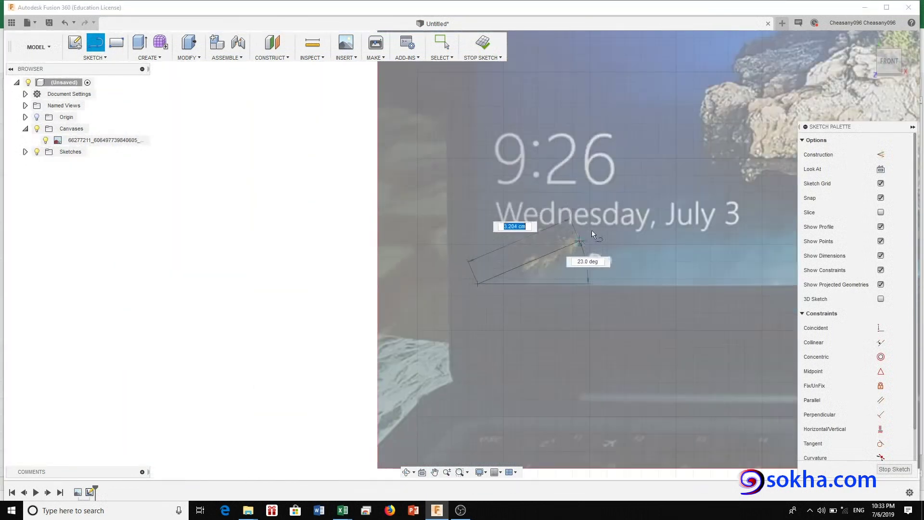
{"action": "scroll", "coordinate": [289, 337], "scroll_direction": "up", "scroll_amount": 2}
{"action": "scroll", "coordinate": [466, 212], "scroll_direction": "up", "scroll_amount": 2}
{"action": "scroll", "coordinate": [466, 212], "scroll_direction": "up", "scroll_amount": 1}
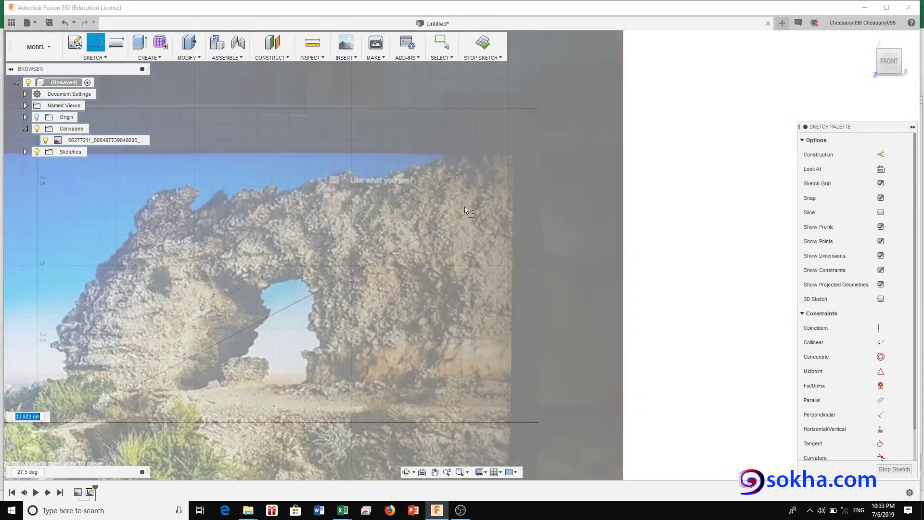
{"action": "scroll", "coordinate": [531, 150], "scroll_direction": "up", "scroll_amount": 2}
{"action": "scroll", "coordinate": [484, 155], "scroll_direction": "up", "scroll_amount": 2}
{"action": "scroll", "coordinate": [492, 158], "scroll_direction": "up", "scroll_amount": 1}
{"action": "scroll", "coordinate": [533, 165], "scroll_direction": "up", "scroll_amount": 2}
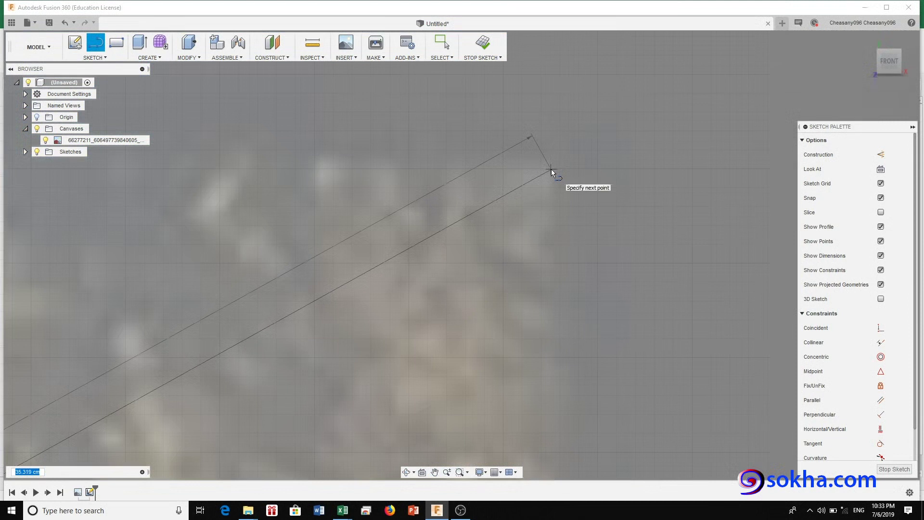
{"action": "scroll", "coordinate": [550, 169], "scroll_direction": "up", "scroll_amount": 1}
{"action": "left_click", "coordinate": [549, 164]}
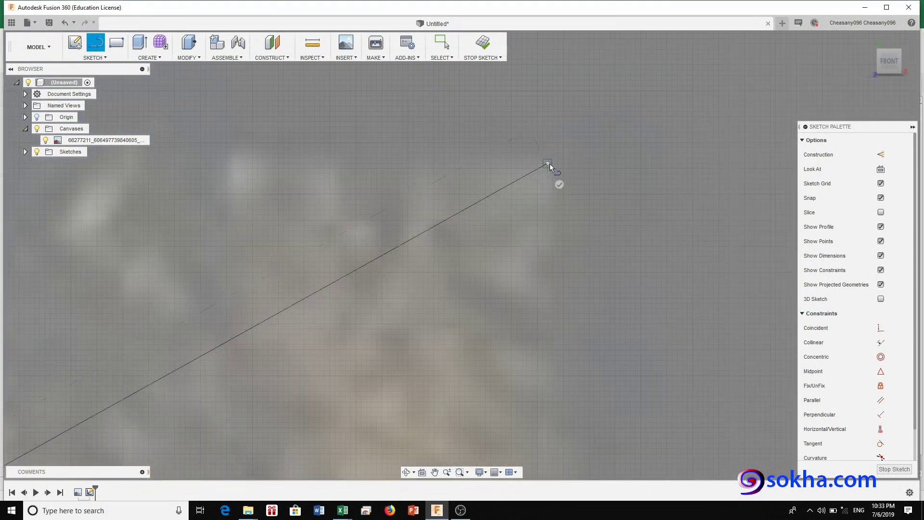
{"action": "scroll", "coordinate": [547, 171], "scroll_direction": "up", "scroll_amount": 4}
{"action": "scroll", "coordinate": [531, 238], "scroll_direction": "down", "scroll_amount": 4}
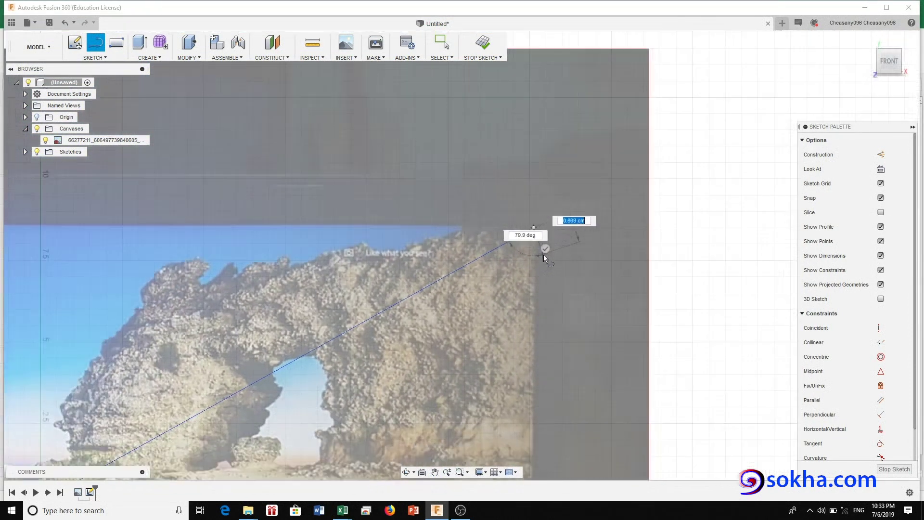
{"action": "key", "text": "Escape"}
Step: Finish the sketch and select the diagonal line to read its 35.319 cm length
{"action": "scroll", "coordinate": [500, 292], "scroll_direction": "down", "scroll_amount": 3}
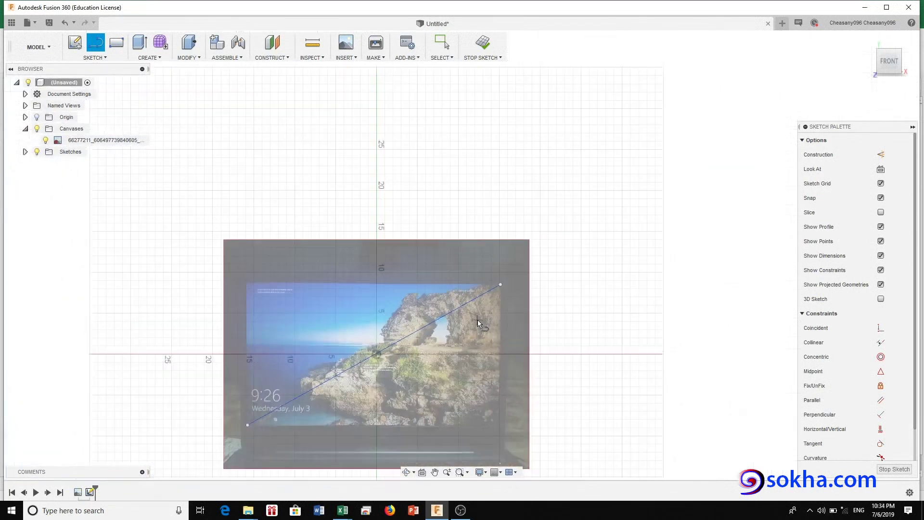
{"action": "left_click", "coordinate": [913, 127]}
{"action": "scroll", "coordinate": [501, 212], "scroll_direction": "up", "scroll_amount": 3}
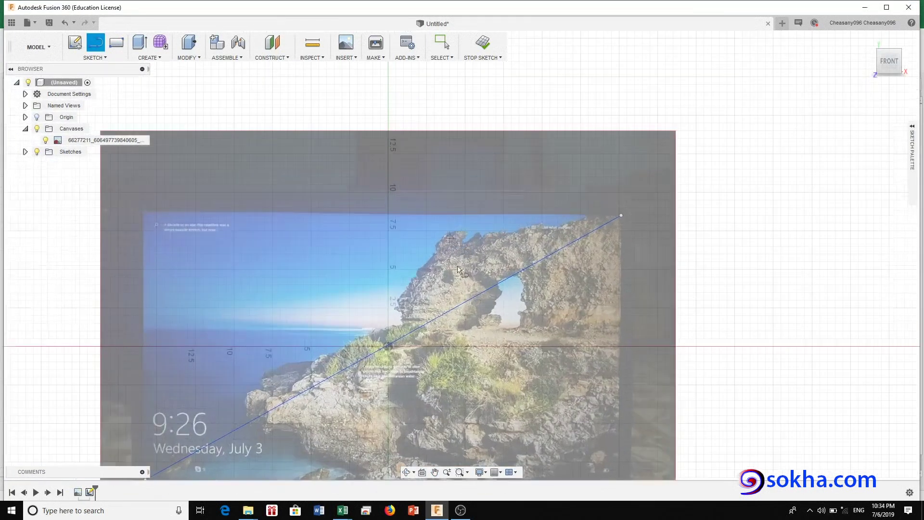
{"action": "left_click", "coordinate": [483, 44]}
{"action": "left_click", "coordinate": [514, 276]}
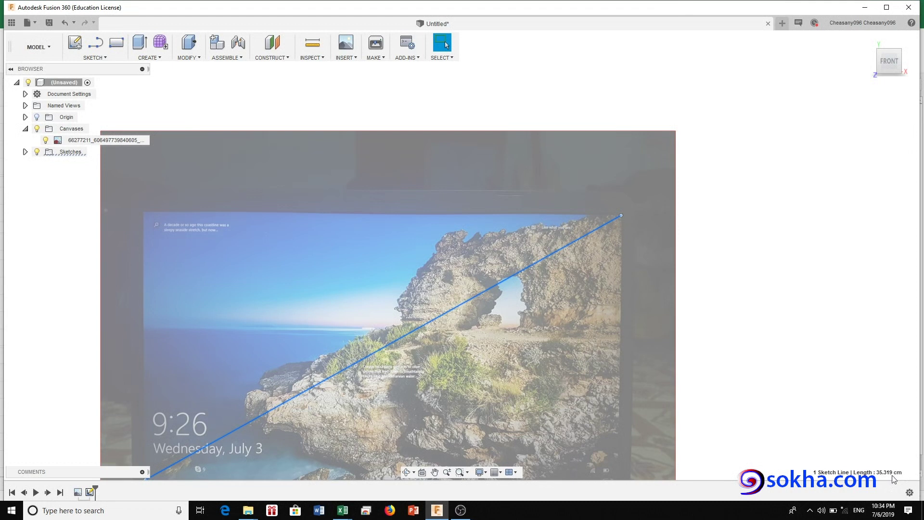
Step: Enter the Fusion 360 result 35.319 in B10 and make C10 equal =B10
{"action": "mouse_move", "coordinate": [342, 511]}
{"action": "left_click", "coordinate": [352, 476]}
{"action": "left_click", "coordinate": [173, 246]}
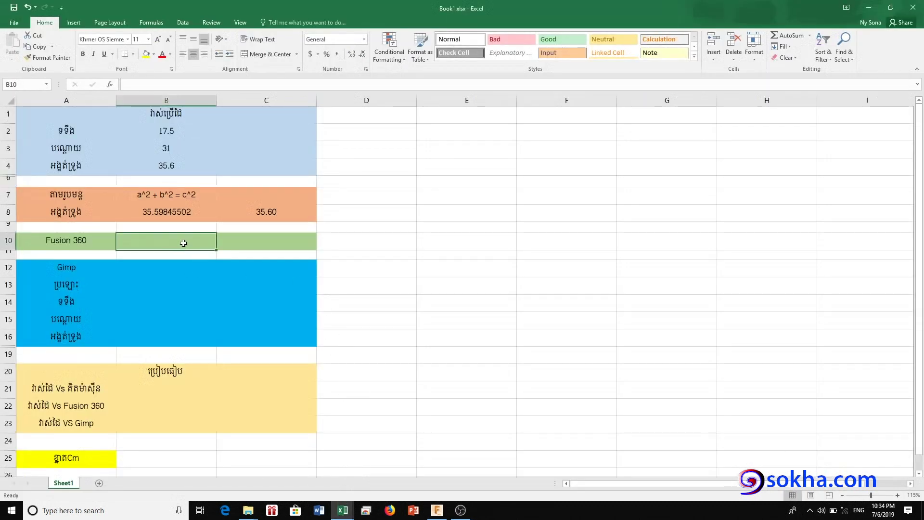
{"action": "type", "text": "35"}
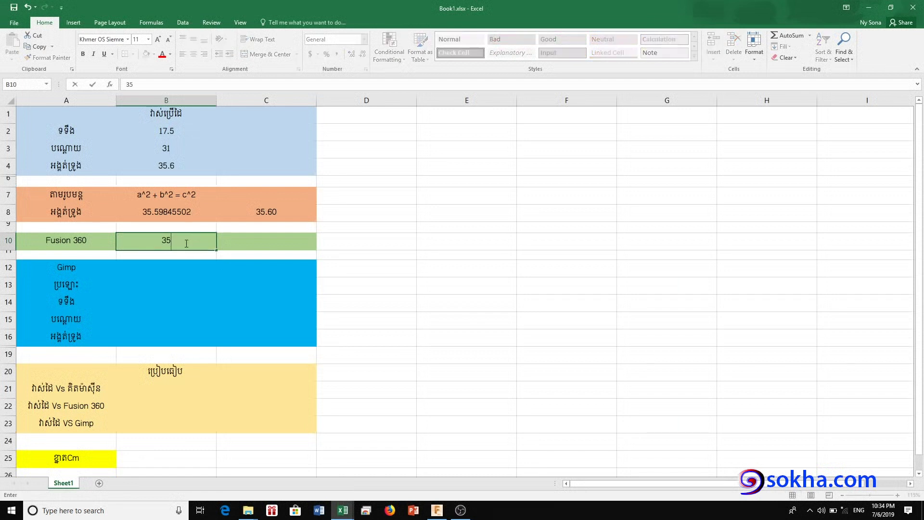
{"action": "type", "text": ".3"}
{"action": "type", "text": "19"}
{"action": "left_click", "coordinate": [272, 239]}
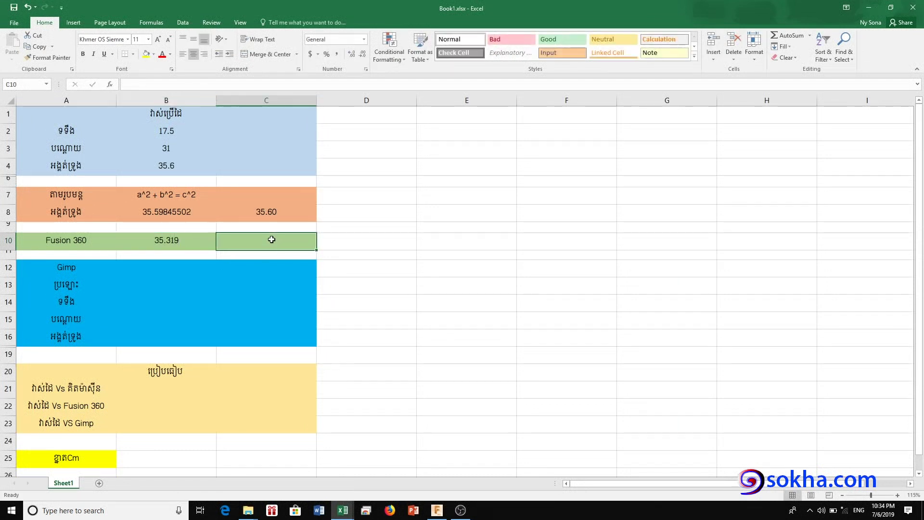
{"action": "type", "text": "="}
{"action": "left_click", "coordinate": [188, 234]}
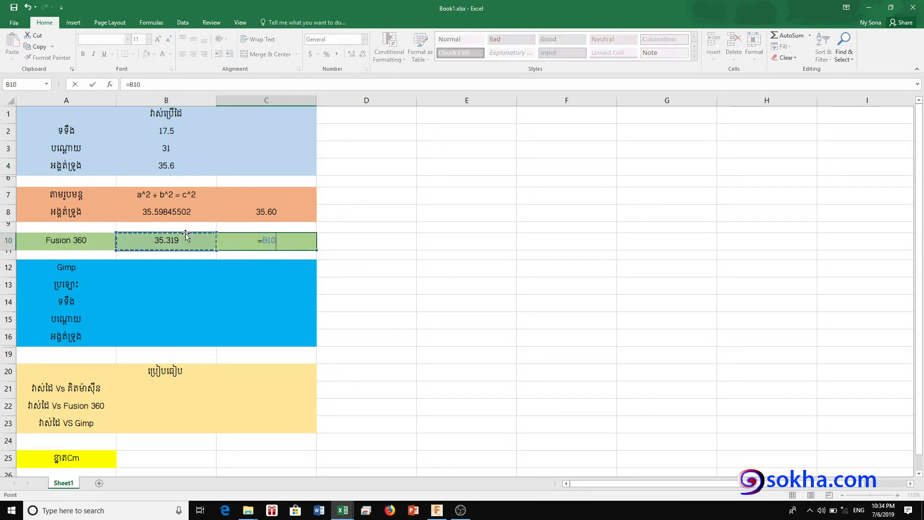
{"action": "key", "text": "Return"}
Step: Round C10 to two decimal places (35.32), then minimize Excel
{"action": "left_click", "coordinate": [270, 241]}
{"action": "left_click", "coordinate": [353, 53]}
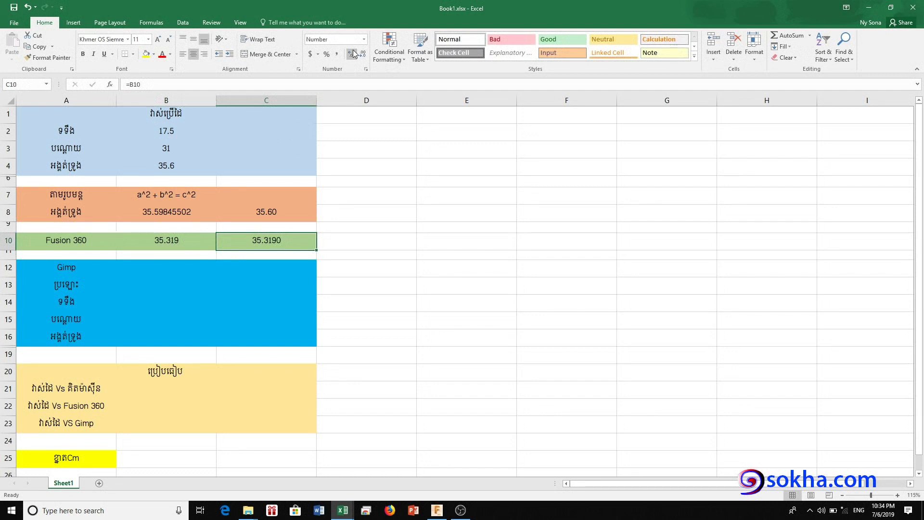
{"action": "left_click", "coordinate": [363, 54]}
{"action": "left_click", "coordinate": [363, 54]}
{"action": "left_click", "coordinate": [172, 268]}
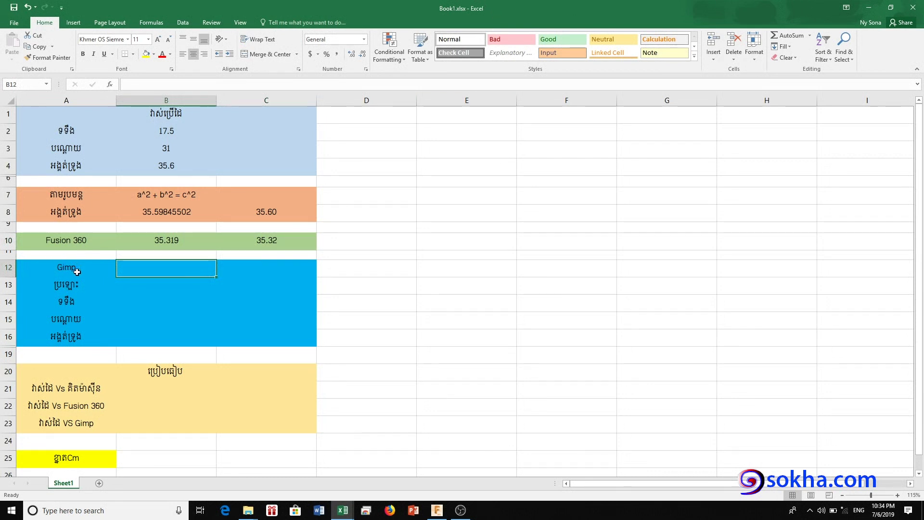
{"action": "left_click", "coordinate": [869, 8]}
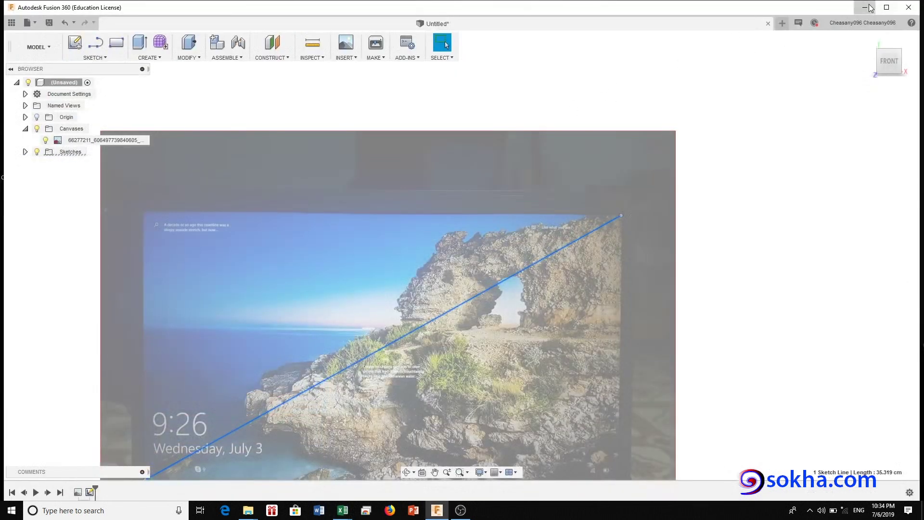
Step: Open the laptop screen photo from the desktop in GIMP via Open with
{"action": "left_click", "coordinate": [865, 7]}
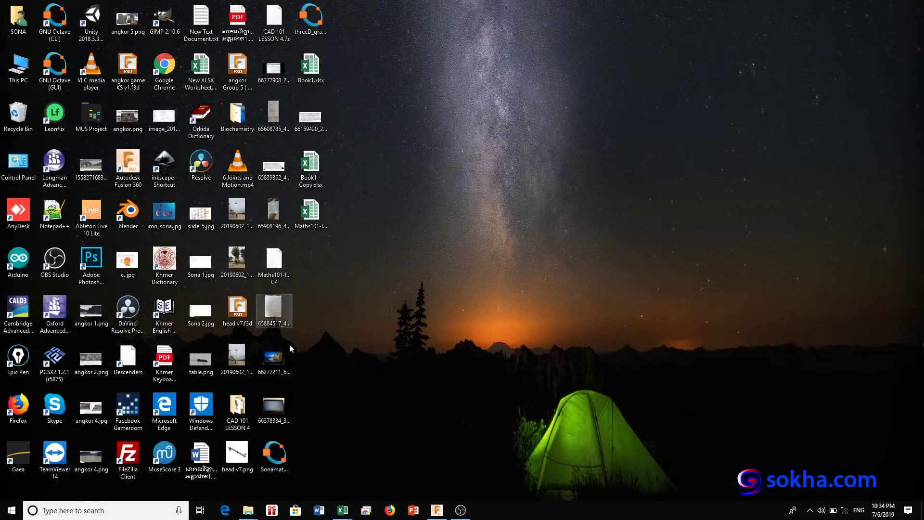
{"action": "right_click", "coordinate": [286, 408]}
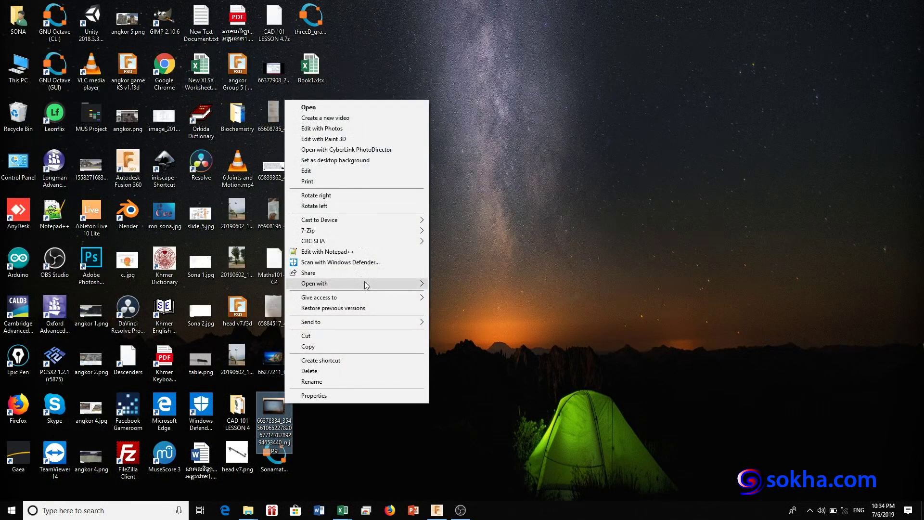
{"action": "mouse_move", "coordinate": [314, 283]}
{"action": "left_click", "coordinate": [456, 287]}
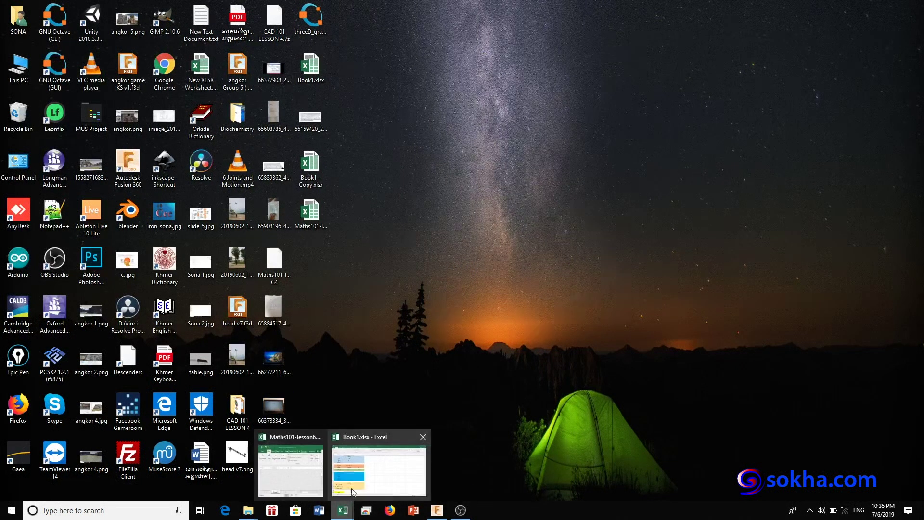
{"action": "left_click", "coordinate": [353, 484]}
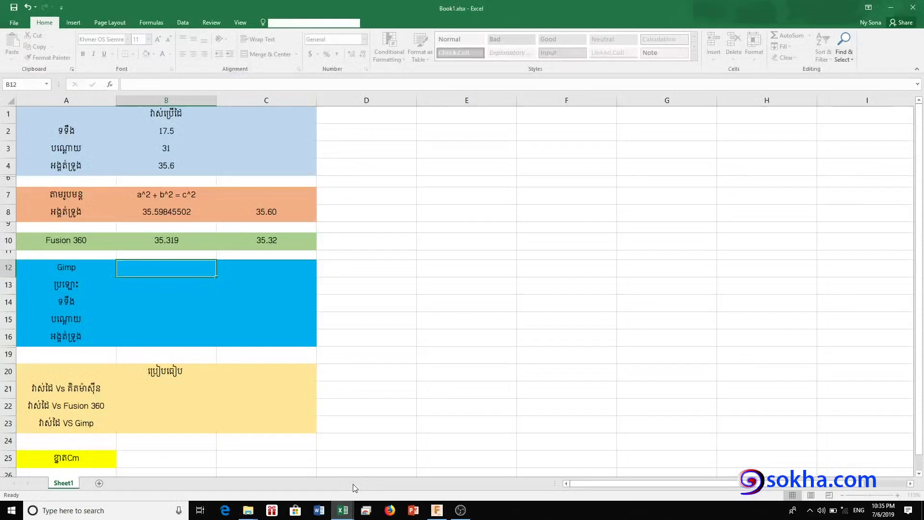
{"action": "left_click", "coordinate": [460, 510]}
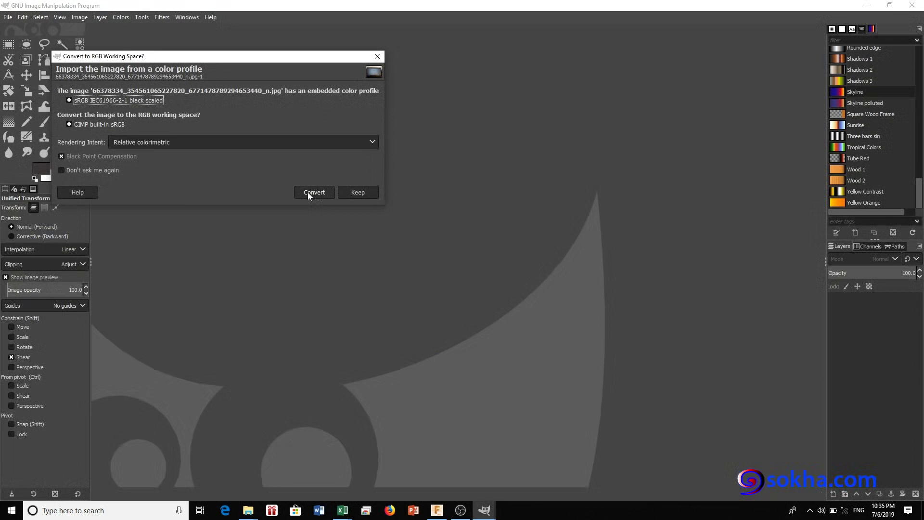
Step: Convert the photo to the sRGB working space and show the image grid
{"action": "left_click", "coordinate": [308, 192]}
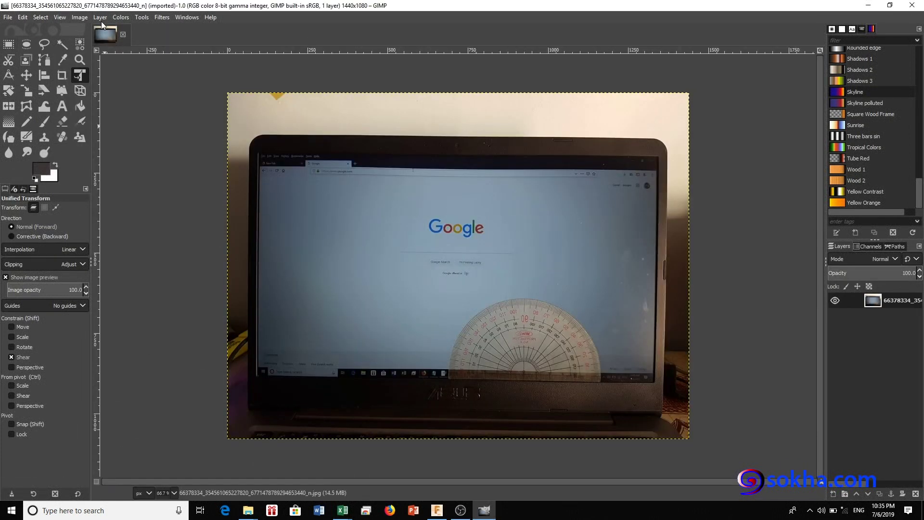
{"action": "left_click", "coordinate": [57, 17]}
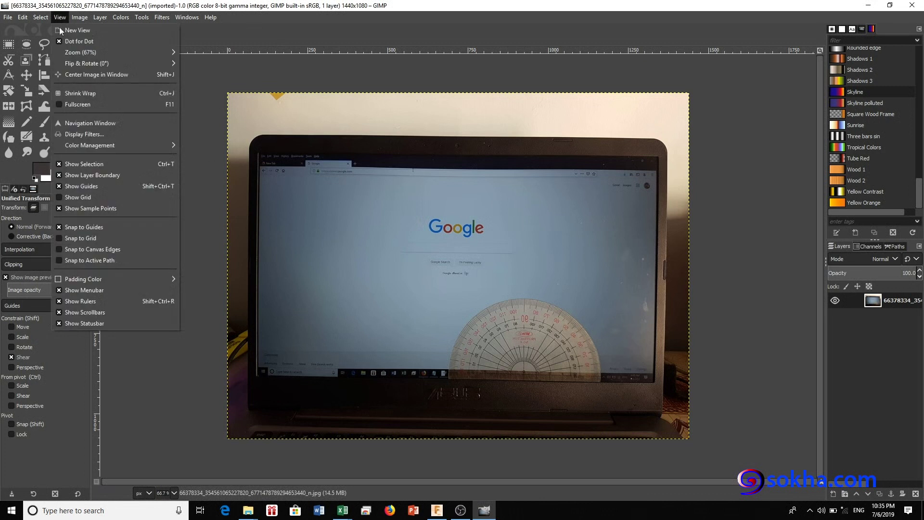
{"action": "left_click", "coordinate": [92, 195]}
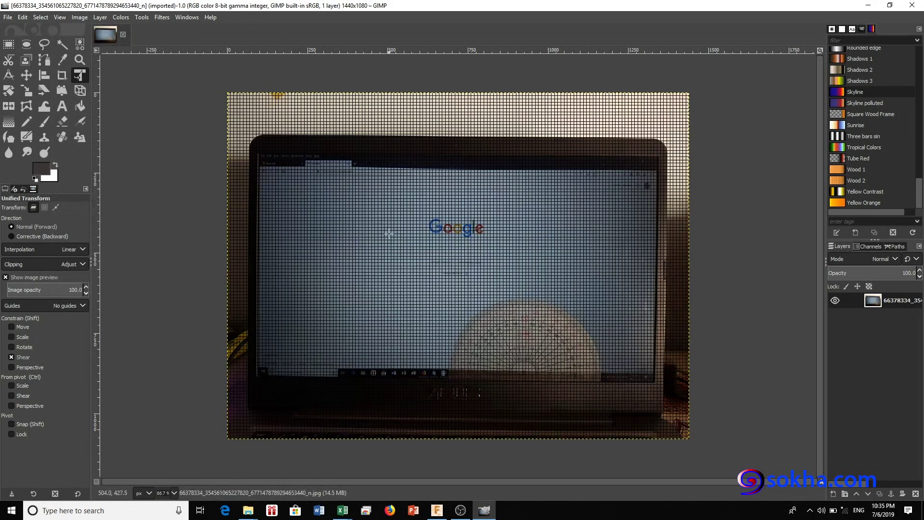
Step: Configure the grid spacing to 40 px horizontally and vertically
{"action": "left_click", "coordinate": [83, 18]}
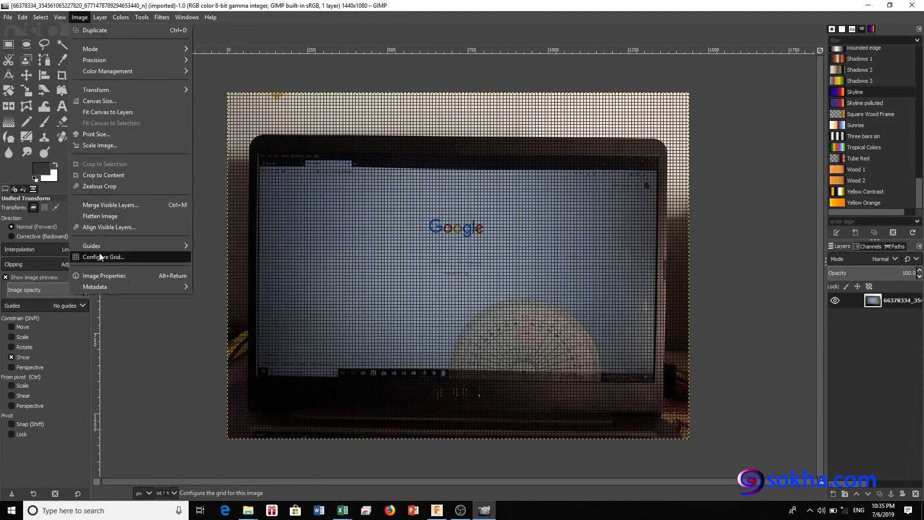
{"action": "left_click", "coordinate": [100, 255]}
{"action": "left_click_drag", "start_coordinate": [405, 260], "coordinate": [381, 260]}
{"action": "type", "text": "40"}
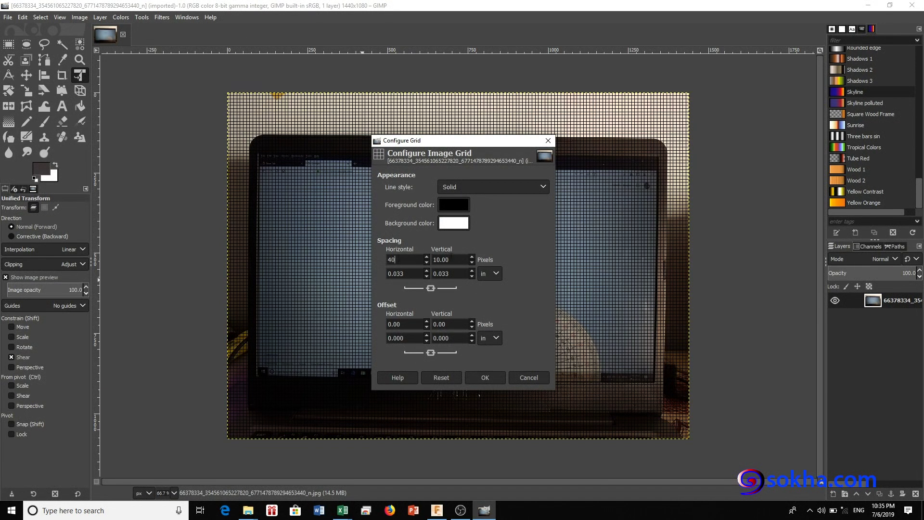
{"action": "key", "text": "Tab"}
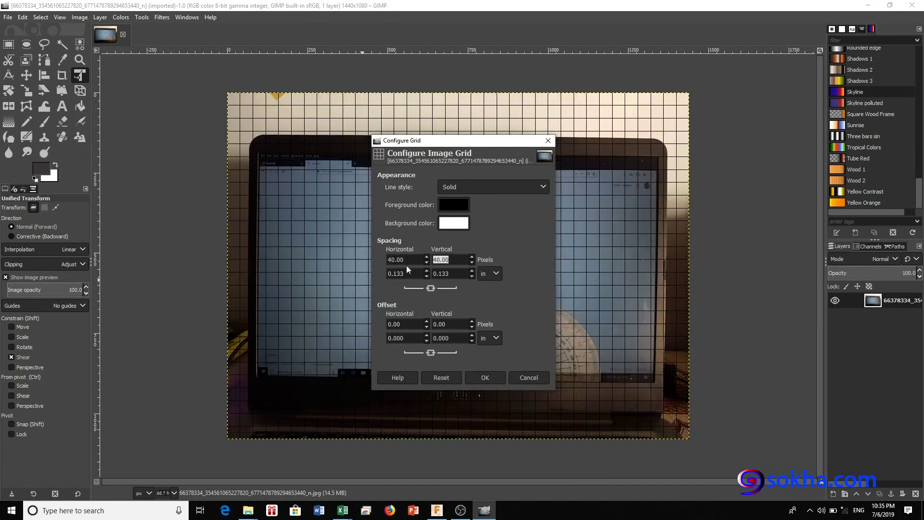
{"action": "left_click", "coordinate": [494, 377]}
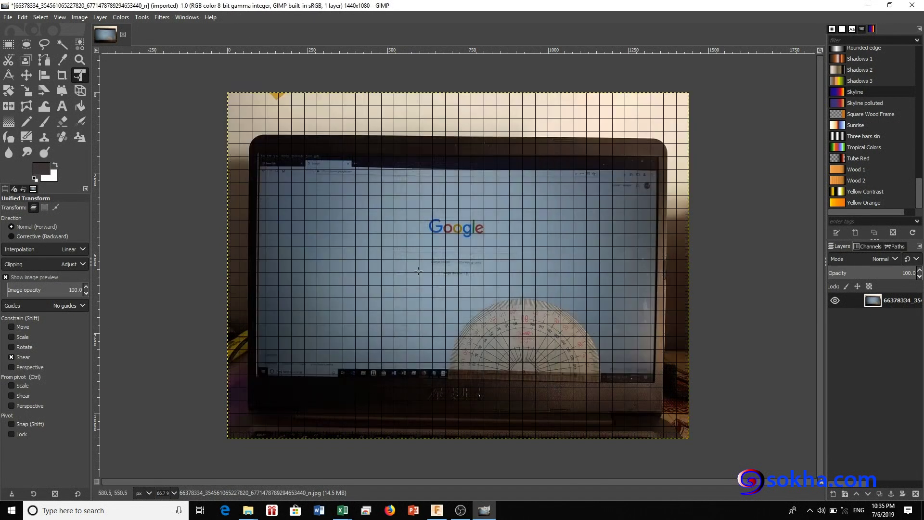
Step: Zoom on the protractor, drag the photo to meet a grid line, then zoom back out
{"action": "scroll", "coordinate": [503, 275], "scroll_direction": "down", "scroll_amount": 2}
{"action": "scroll", "coordinate": [533, 314], "scroll_direction": "up", "scroll_amount": 4}
{"action": "scroll", "coordinate": [533, 314], "scroll_direction": "up", "scroll_amount": 3}
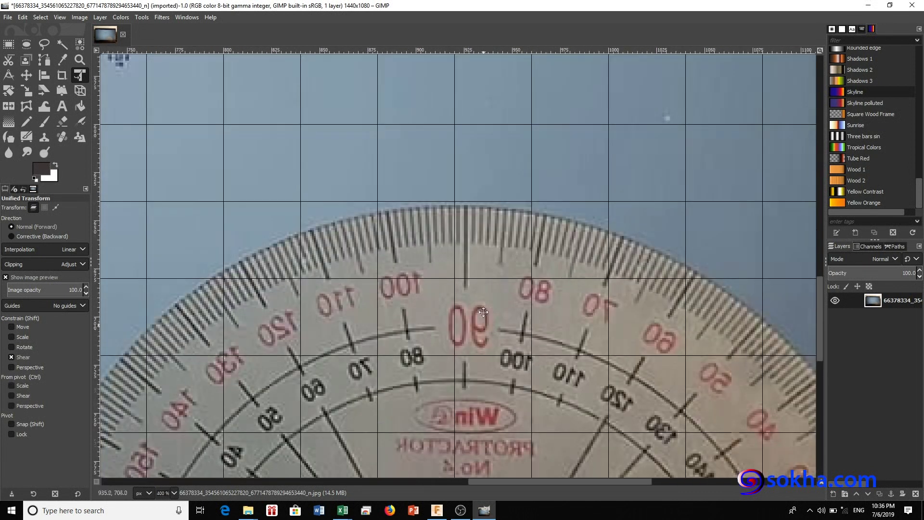
{"action": "scroll", "coordinate": [484, 322], "scroll_direction": "down", "scroll_amount": 4}
{"action": "scroll", "coordinate": [453, 289], "scroll_direction": "down", "scroll_amount": 3}
{"action": "scroll", "coordinate": [423, 255], "scroll_direction": "down", "scroll_amount": 2}
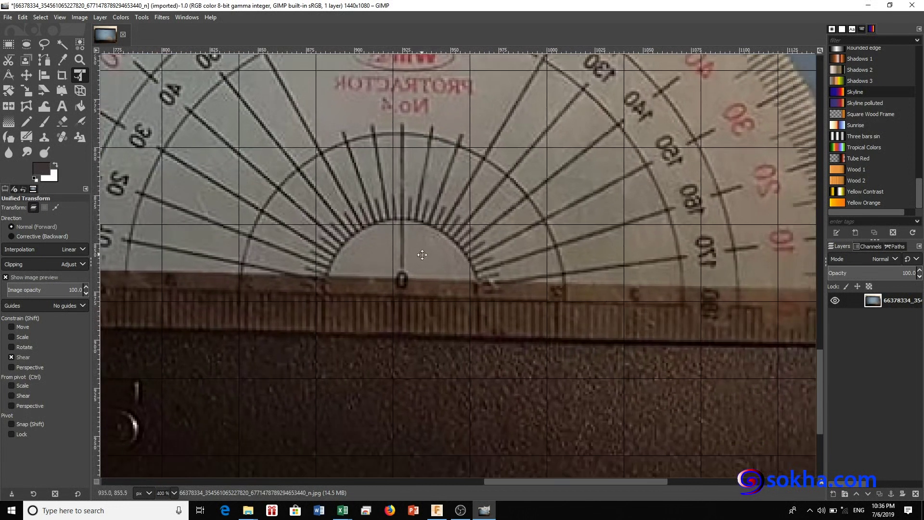
{"action": "scroll", "coordinate": [452, 250], "scroll_direction": "up", "scroll_amount": 1}
{"action": "scroll", "coordinate": [444, 314], "scroll_direction": "up", "scroll_amount": 1}
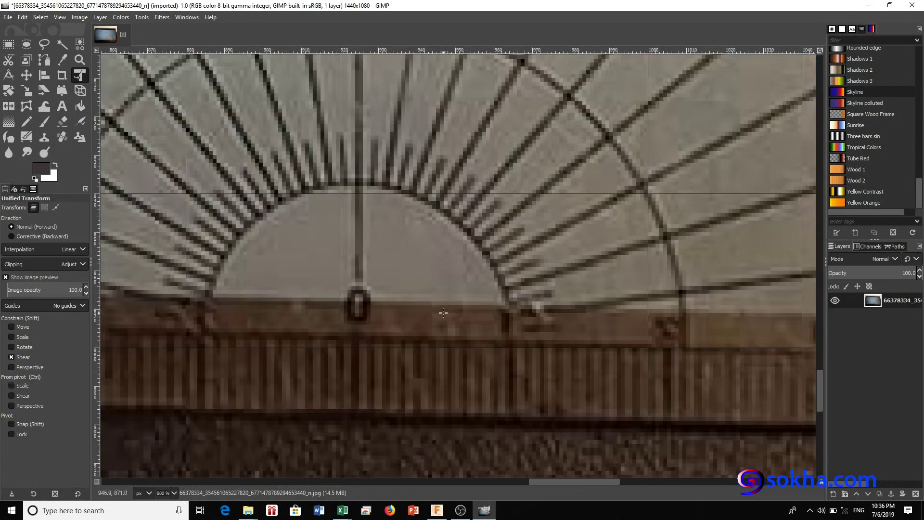
{"action": "left_click_drag", "start_coordinate": [441, 303], "coordinate": [425, 300]}
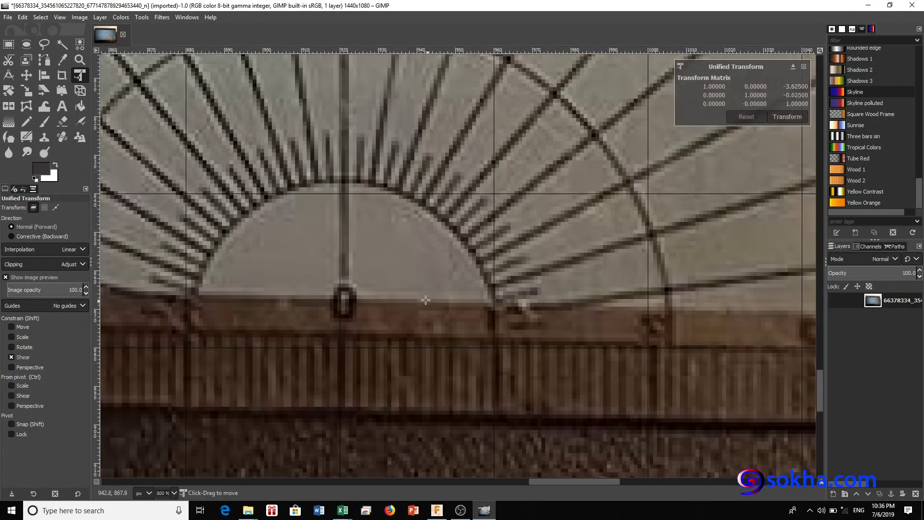
{"action": "left_click_drag", "start_coordinate": [426, 300], "coordinate": [425, 300]}
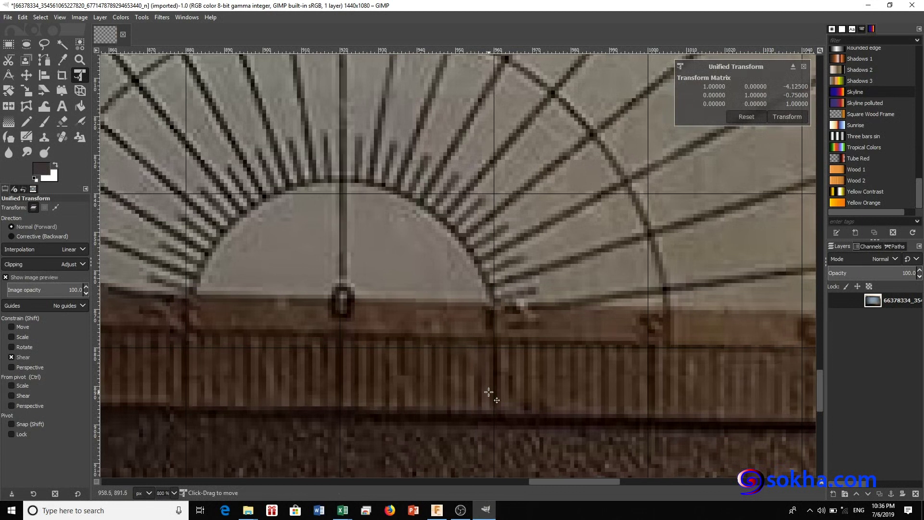
{"action": "scroll", "coordinate": [469, 395], "scroll_direction": "down", "scroll_amount": 3}
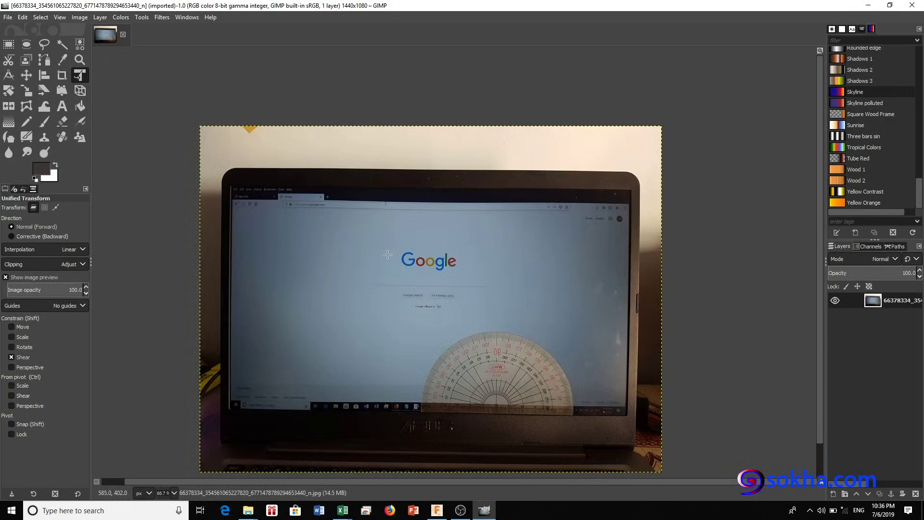
{"action": "scroll", "coordinate": [388, 255], "scroll_direction": "down", "scroll_amount": 2}
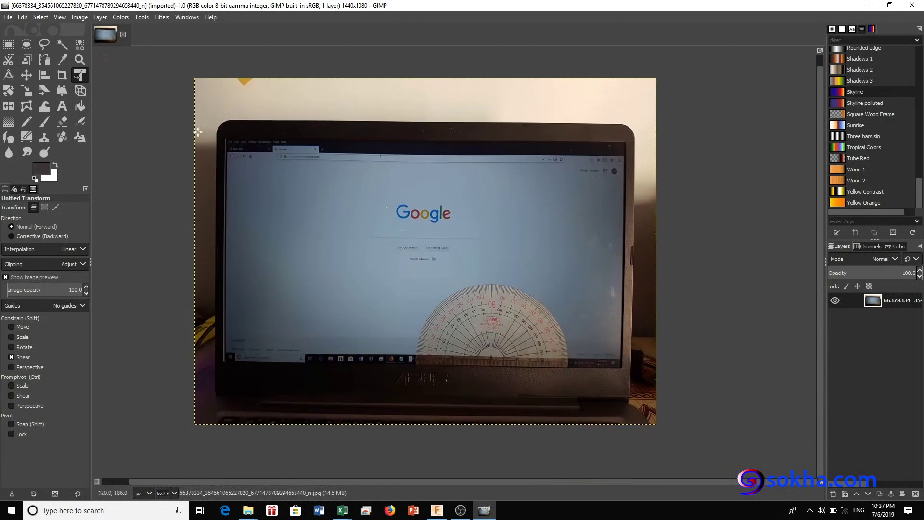
Step: Turn the grid back on and change its spacing to 80 px
{"action": "left_click", "coordinate": [60, 18]}
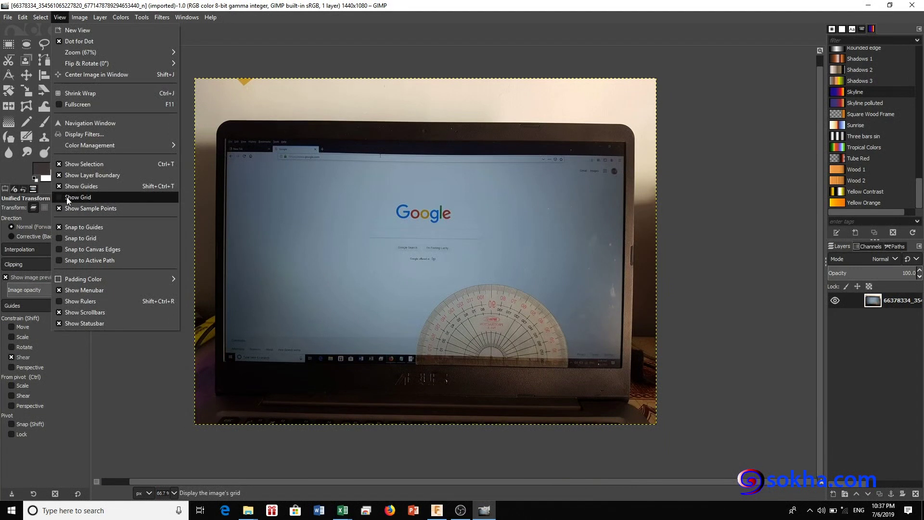
{"action": "left_click", "coordinate": [106, 197]}
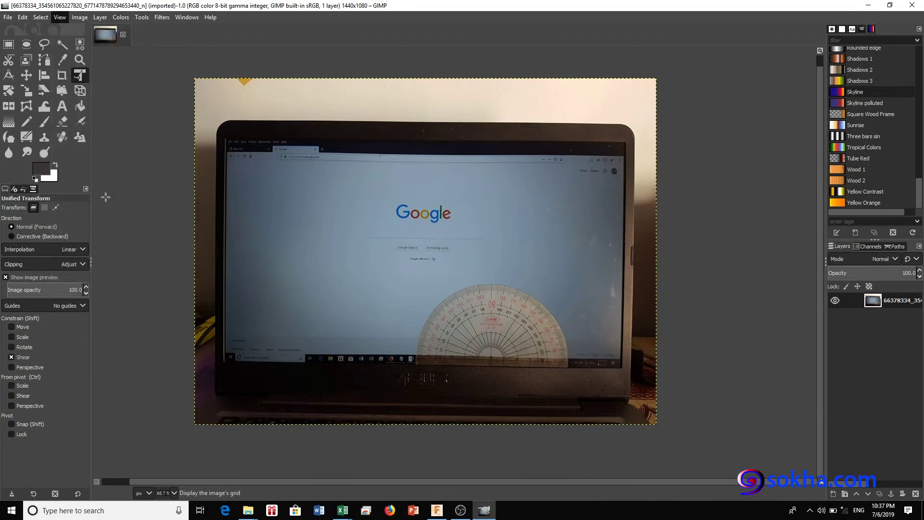
{"action": "left_click", "coordinate": [80, 17]}
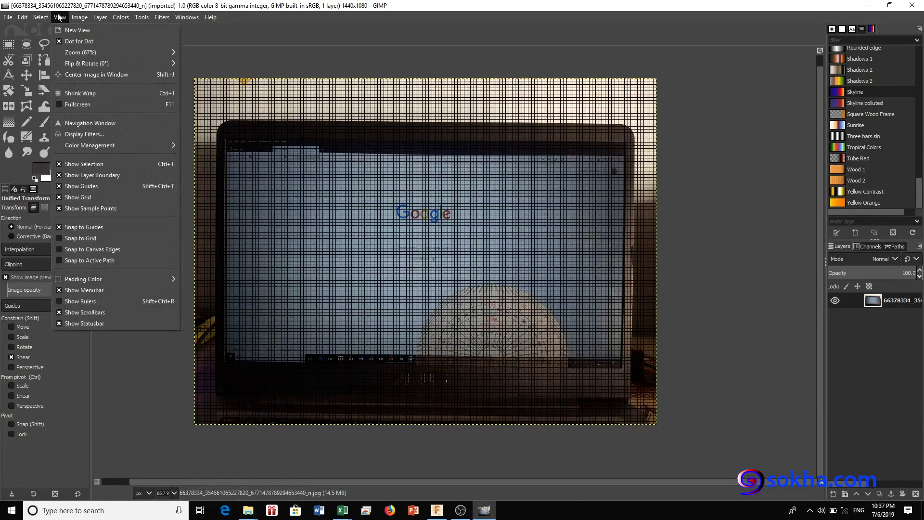
{"action": "left_click", "coordinate": [50, 9]}
{"action": "left_click", "coordinate": [80, 18]}
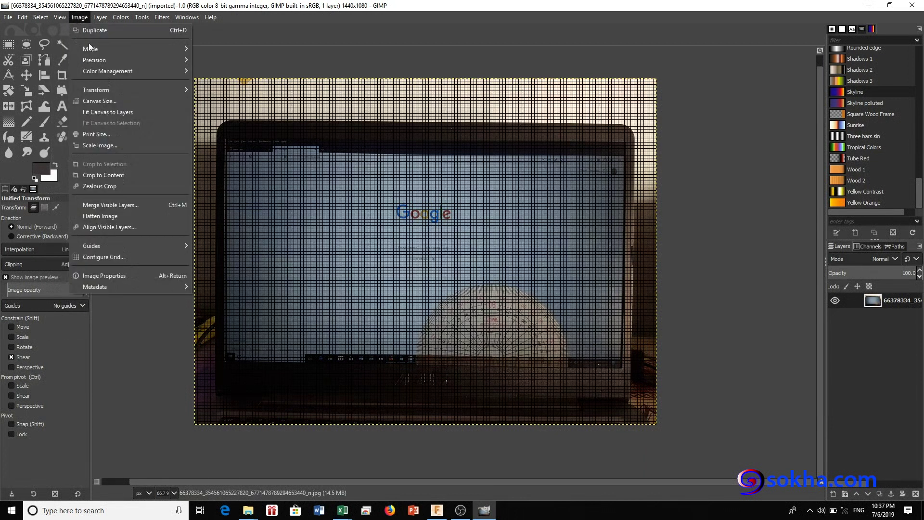
{"action": "left_click", "coordinate": [150, 255]}
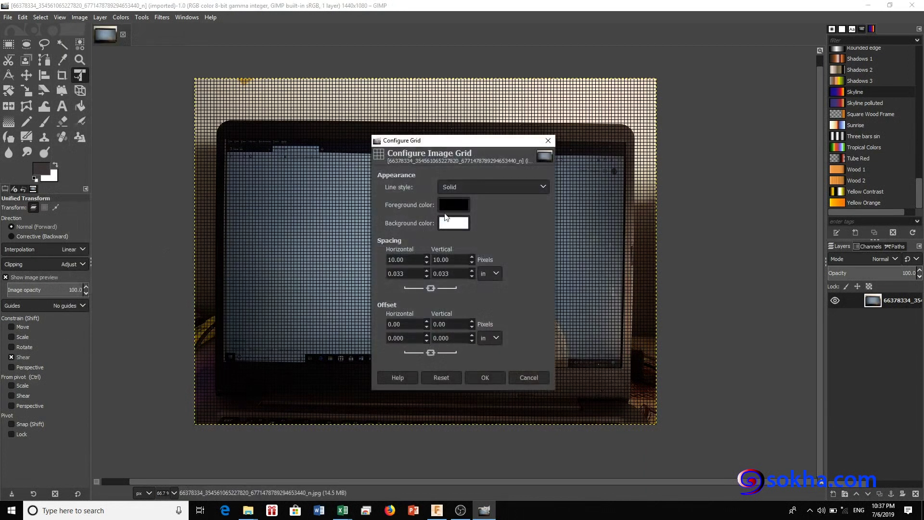
{"action": "left_click_drag", "start_coordinate": [403, 260], "coordinate": [362, 259]}
{"action": "type", "text": "80"}
{"action": "key", "text": "Tab"}
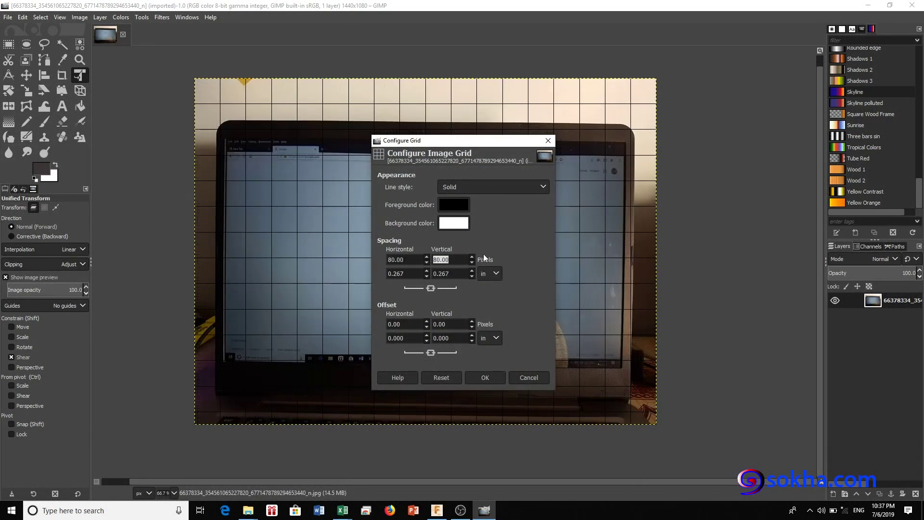
{"action": "left_click", "coordinate": [486, 374]}
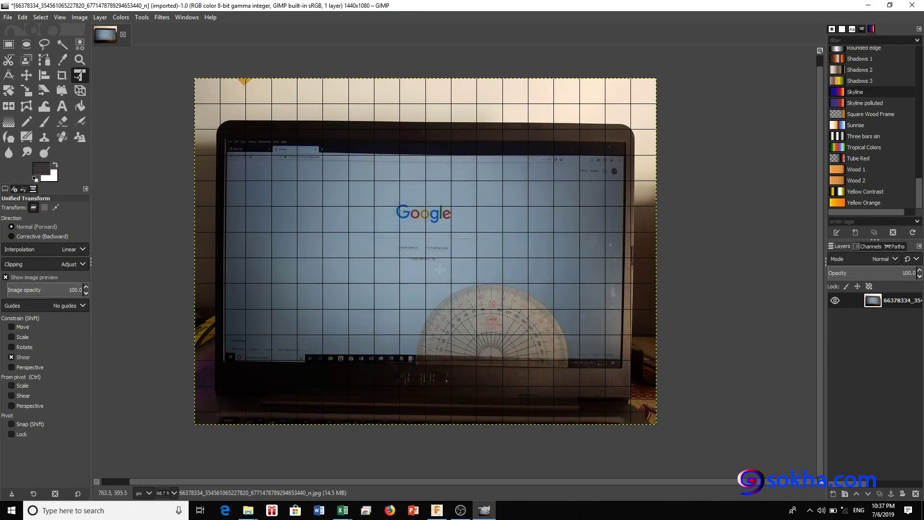
Step: Shift the photo about 43.8 px left and 4.7 px up to align the protractor
{"action": "scroll", "coordinate": [489, 321], "scroll_direction": "up", "scroll_amount": 1, "text": "ctrl"}
{"action": "scroll", "coordinate": [496, 356], "scroll_direction": "up", "scroll_amount": 5, "text": "ctrl"}
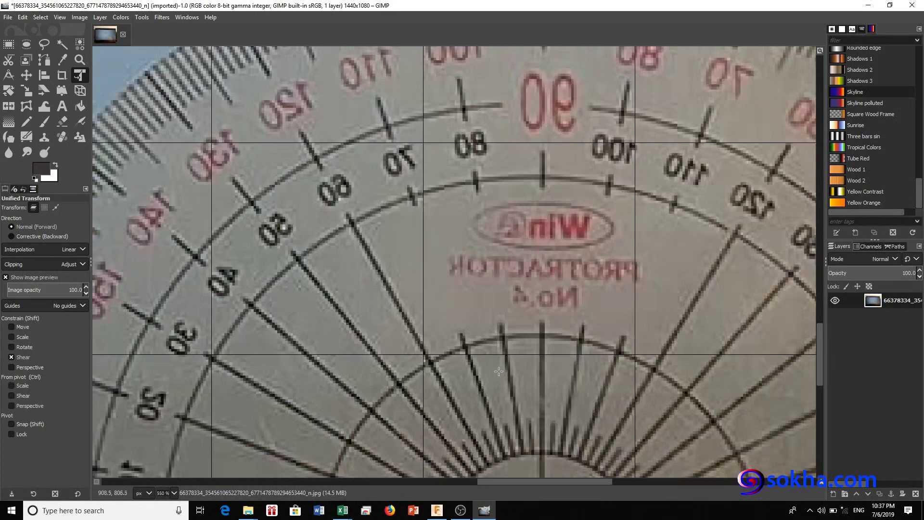
{"action": "left_click_drag", "start_coordinate": [499, 372], "coordinate": [457, 176]}
{"action": "left_click_drag", "start_coordinate": [516, 250], "coordinate": [401, 239]}
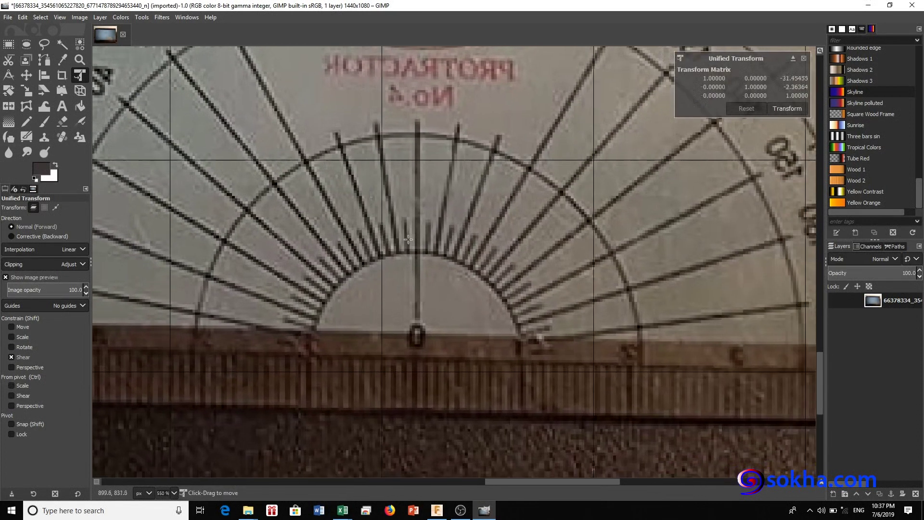
{"action": "left_click_drag", "start_coordinate": [401, 239], "coordinate": [399, 238]}
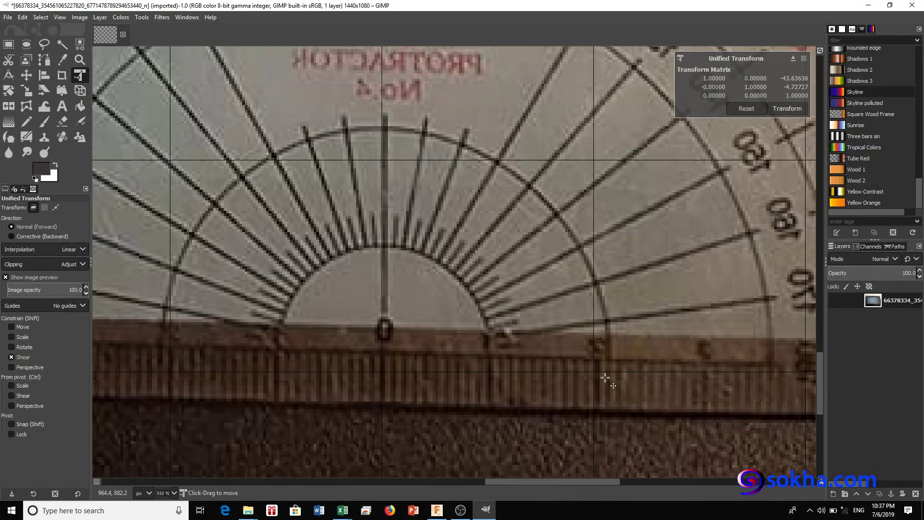
{"action": "left_click_drag", "start_coordinate": [551, 375], "coordinate": [550, 375]}
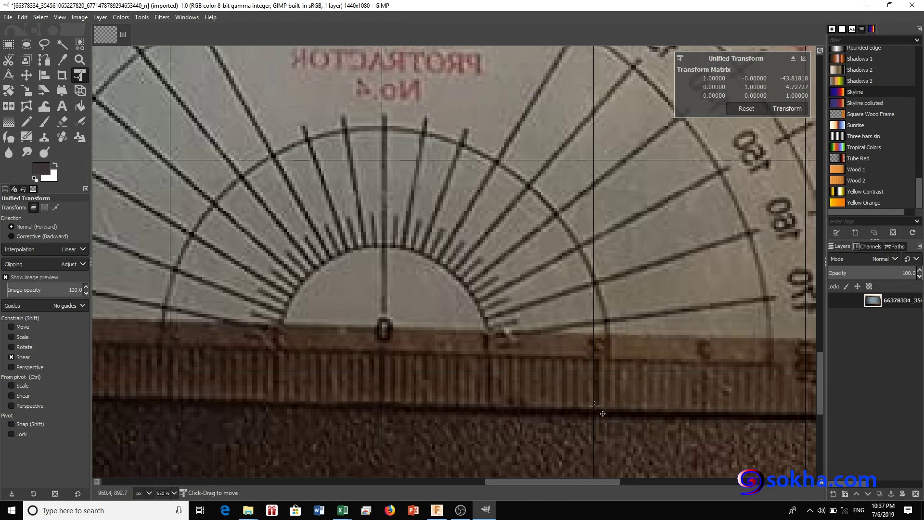
Step: Zoom around to check the protractor alignment, then switch to Excel
{"action": "scroll", "coordinate": [588, 392], "scroll_direction": "up", "scroll_amount": 3}
{"action": "scroll", "coordinate": [588, 392], "scroll_direction": "down", "scroll_amount": 6}
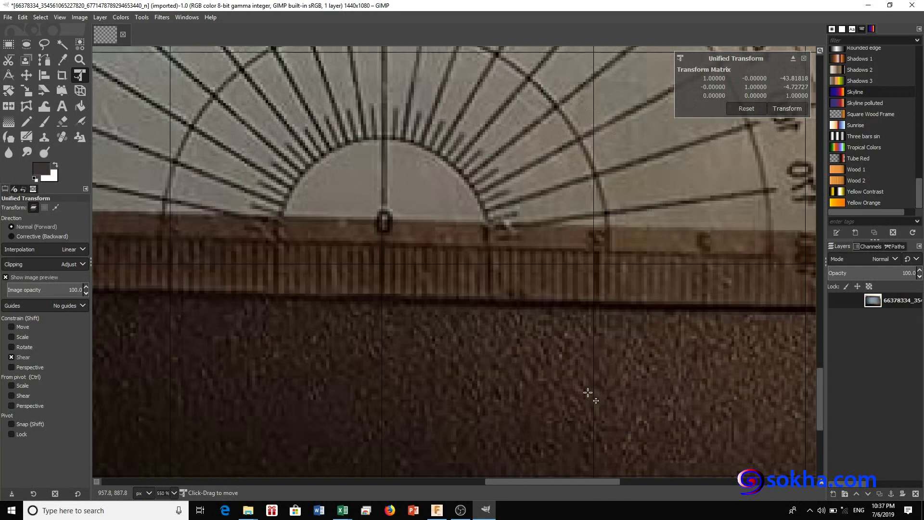
{"action": "scroll", "coordinate": [588, 393], "scroll_direction": "up", "scroll_amount": 3}
{"action": "scroll", "coordinate": [588, 393], "scroll_direction": "up", "scroll_amount": 3}
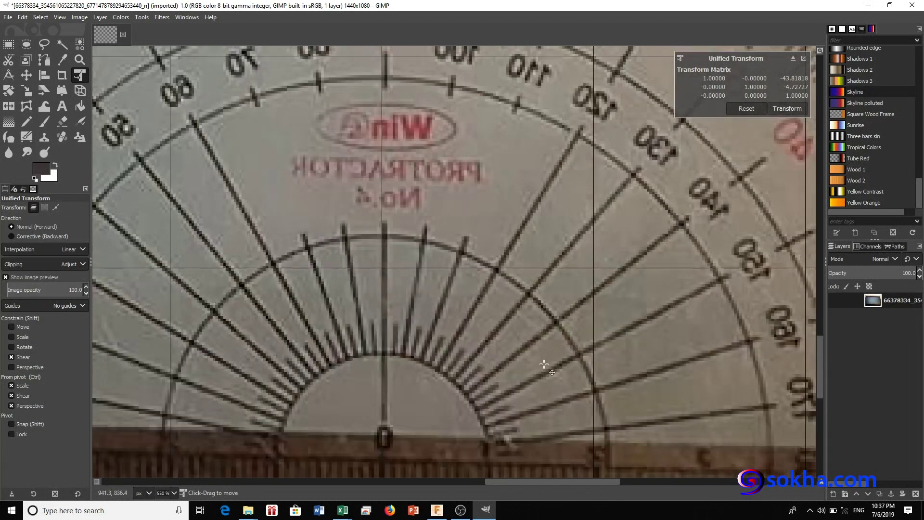
{"action": "scroll", "coordinate": [544, 364], "scroll_direction": "down", "scroll_amount": 3}
{"action": "scroll", "coordinate": [544, 364], "scroll_direction": "down", "scroll_amount": 2}
{"action": "scroll", "coordinate": [442, 272], "scroll_direction": "down", "scroll_amount": 1}
{"action": "scroll", "coordinate": [444, 402], "scroll_direction": "up", "scroll_amount": 2}
{"action": "scroll", "coordinate": [508, 384], "scroll_direction": "up", "scroll_amount": 3}
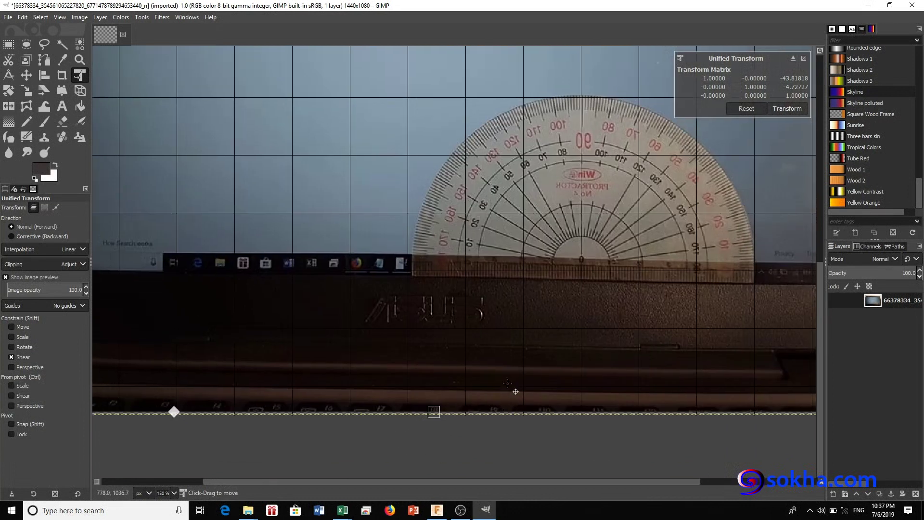
{"action": "scroll", "coordinate": [433, 283], "scroll_direction": "up", "scroll_amount": 1}
{"action": "scroll", "coordinate": [434, 283], "scroll_direction": "down", "scroll_amount": 3}
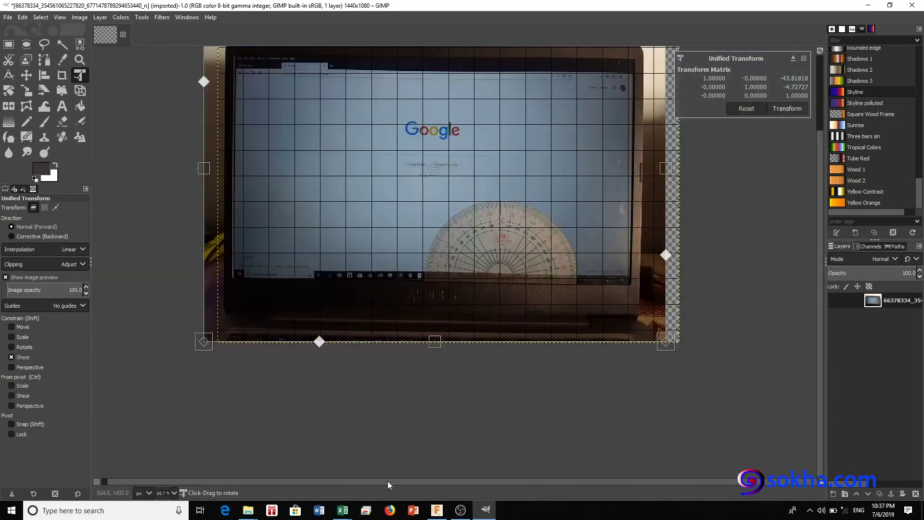
{"action": "left_click", "coordinate": [342, 511]}
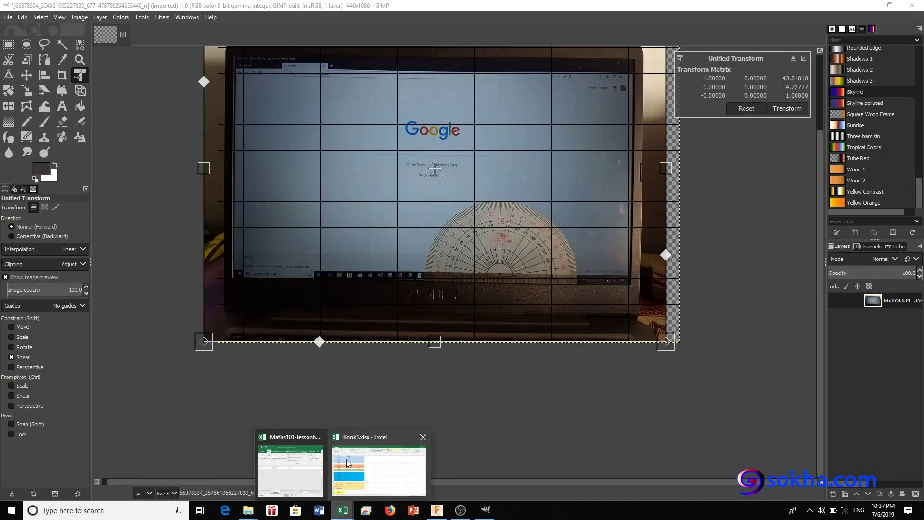
Step: Record the scale 1 = 1.95 in cell B13 of the Gimp block, then minimize Excel
{"action": "left_click", "coordinate": [346, 459]}
{"action": "left_click", "coordinate": [145, 286]}
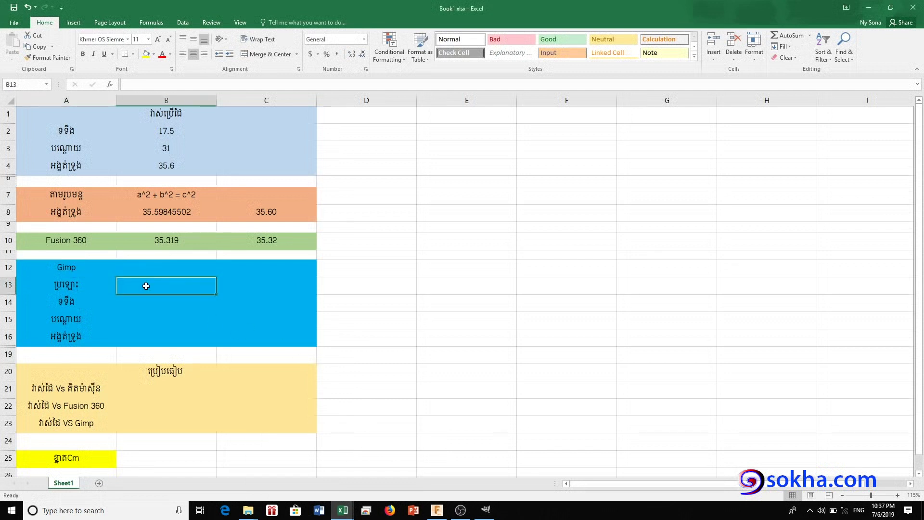
{"action": "type", "text": "1 = 1.95"}
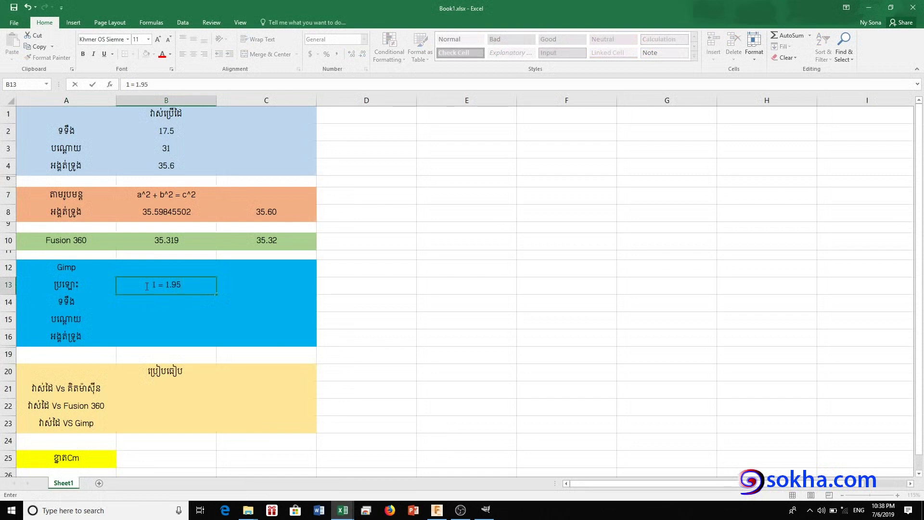
{"action": "key", "text": "Return"}
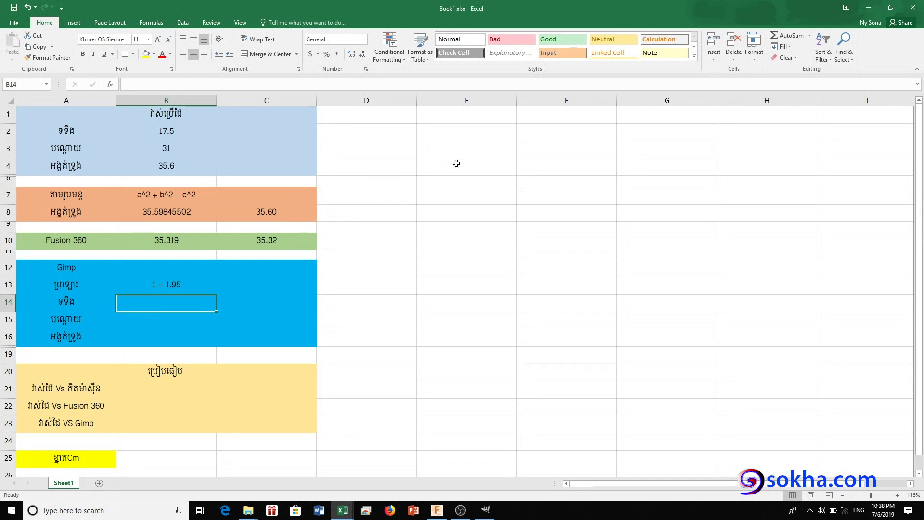
{"action": "left_click", "coordinate": [869, 7]}
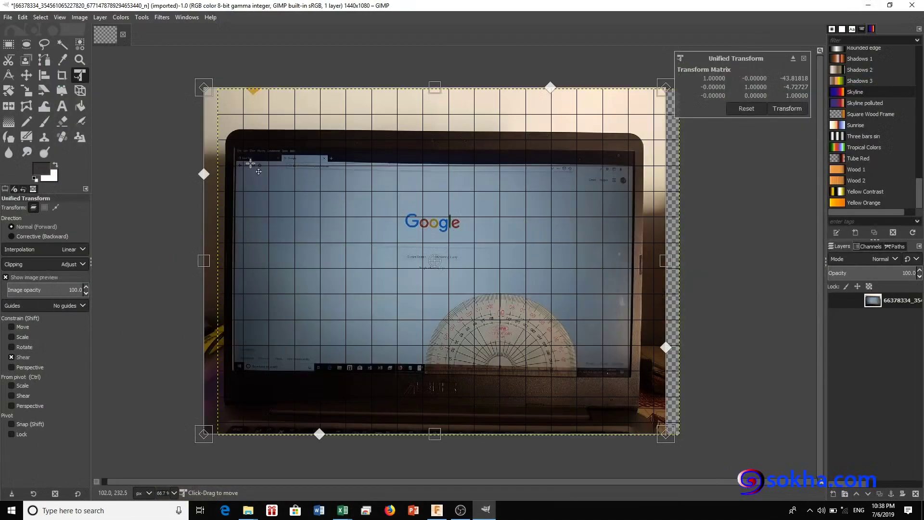
Step: Drag the photo so the laptop screen's top edge lines up with a grid line
{"action": "left_click_drag", "start_coordinate": [252, 153], "coordinate": [258, 157]}
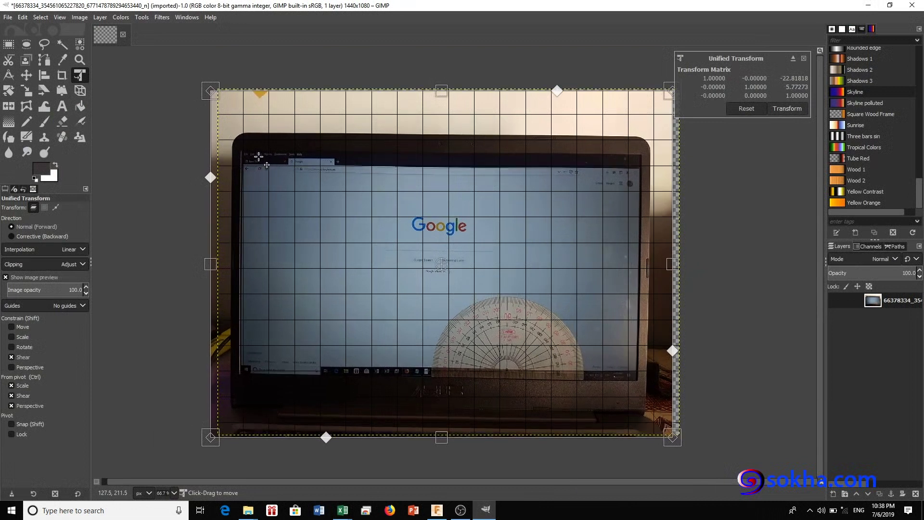
{"action": "scroll", "coordinate": [259, 156], "scroll_direction": "up", "scroll_amount": 6}
{"action": "left_click_drag", "start_coordinate": [257, 222], "coordinate": [244, 274]}
{"action": "scroll", "coordinate": [245, 274], "scroll_direction": "up", "scroll_amount": 2}
{"action": "scroll", "coordinate": [244, 274], "scroll_direction": "down", "scroll_amount": 1}
{"action": "scroll", "coordinate": [289, 284], "scroll_direction": "down", "scroll_amount": 2}
{"action": "scroll", "coordinate": [337, 288], "scroll_direction": "down", "scroll_amount": 3}
{"action": "scroll", "coordinate": [329, 297], "scroll_direction": "up", "scroll_amount": 2}
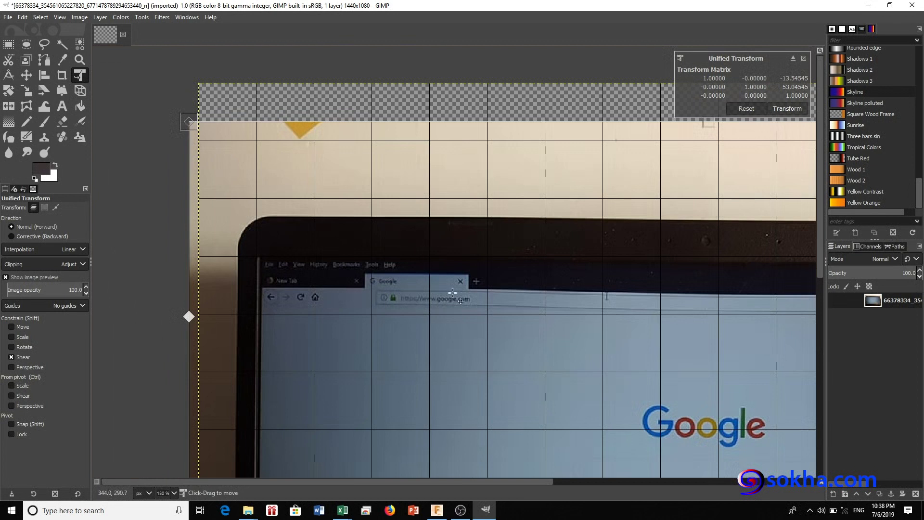
Step: Zoom and pan to check the screen corners against the grid, then return to Book1
{"action": "scroll", "coordinate": [420, 292], "scroll_direction": "right", "scroll_amount": 2}
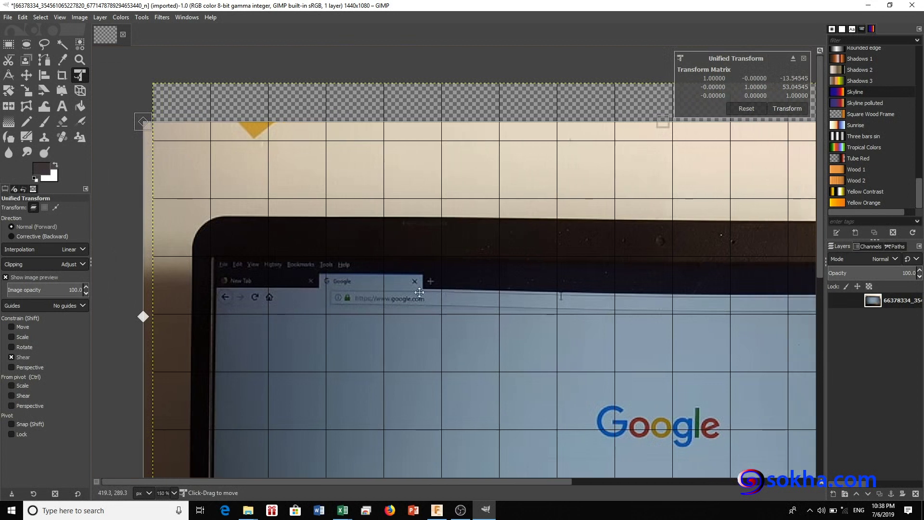
{"action": "scroll", "coordinate": [420, 292], "scroll_direction": "right", "scroll_amount": 5}
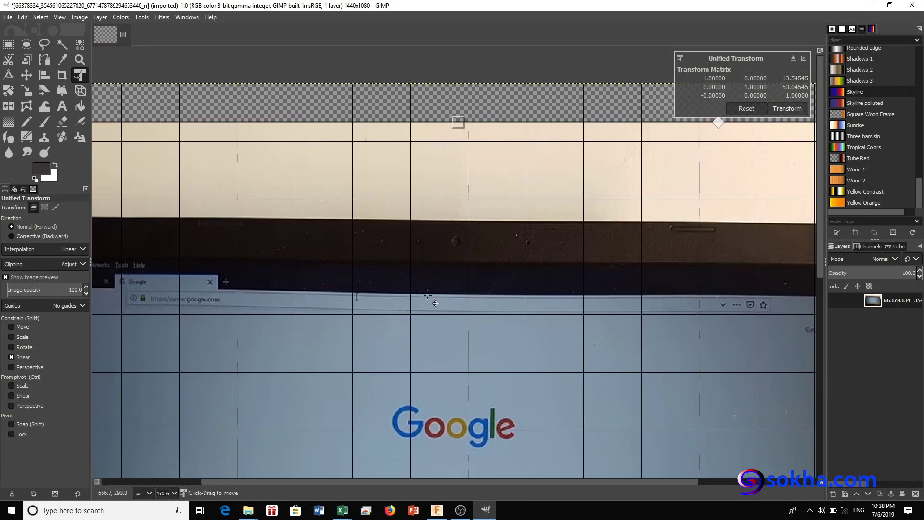
{"action": "scroll", "coordinate": [468, 294], "scroll_direction": "right", "scroll_amount": 2}
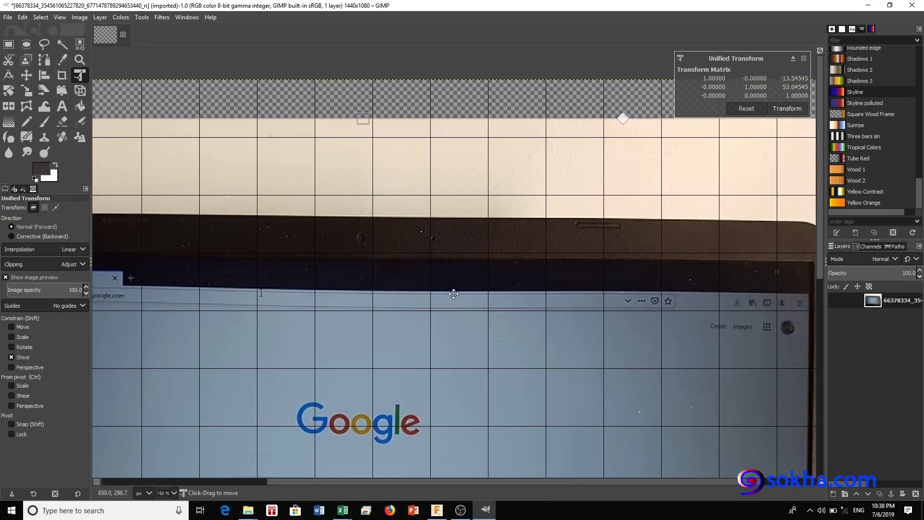
{"action": "scroll", "coordinate": [469, 294], "scroll_direction": "right", "scroll_amount": 4}
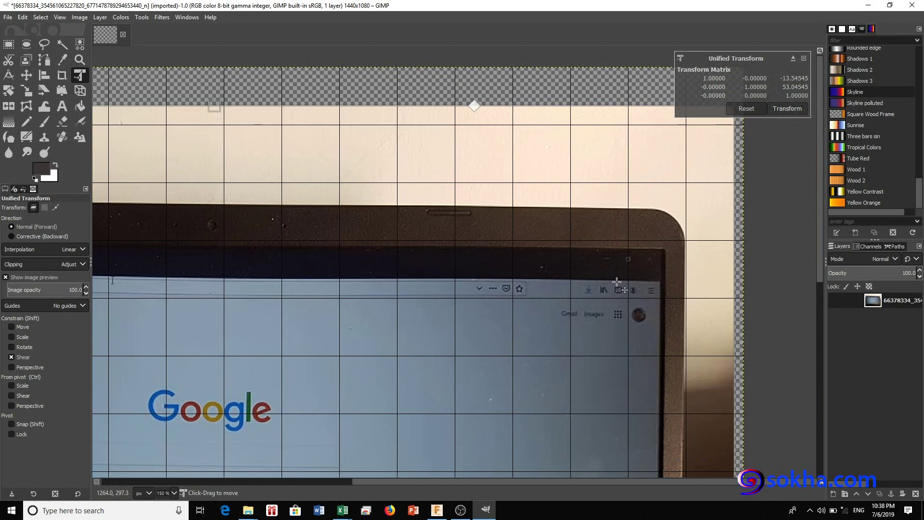
{"action": "scroll", "coordinate": [655, 284], "scroll_direction": "down", "scroll_amount": 1}
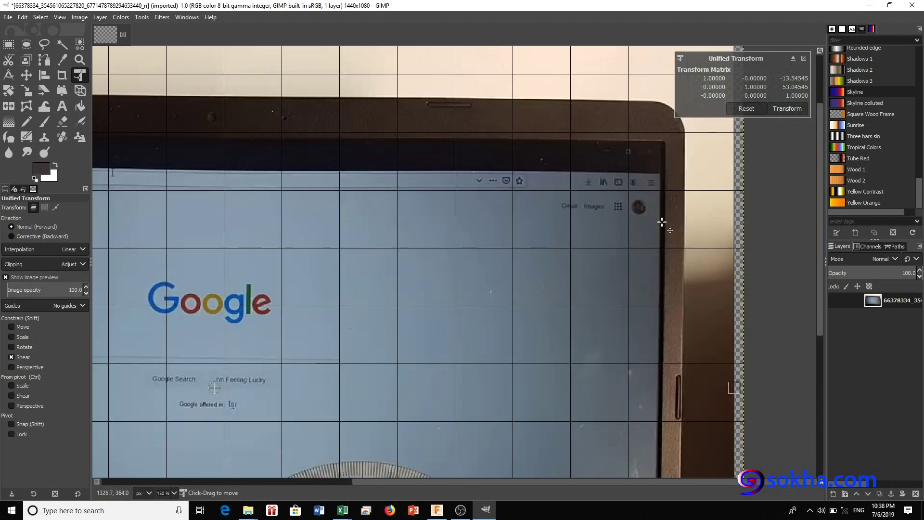
{"action": "scroll", "coordinate": [667, 239], "scroll_direction": "up", "scroll_amount": 1, "text": "ctrl"}
{"action": "scroll", "coordinate": [666, 240], "scroll_direction": "up", "scroll_amount": 1, "text": "ctrl"}
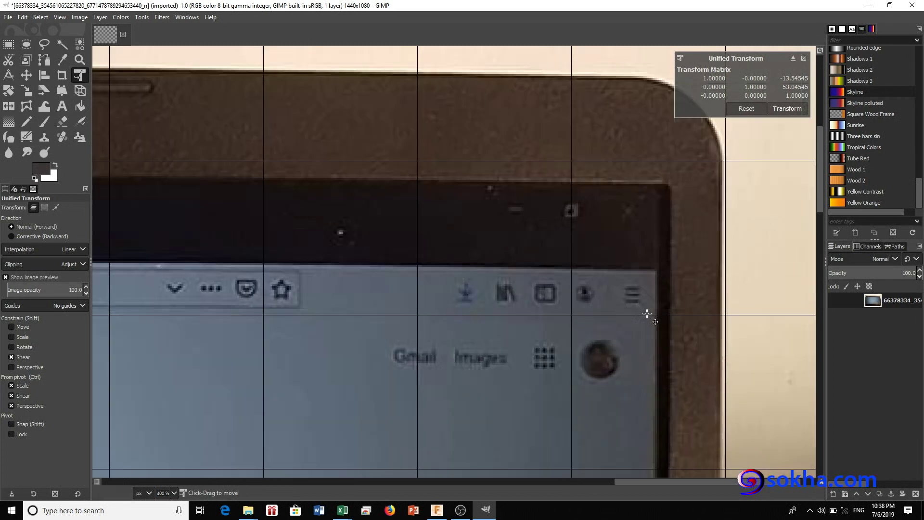
{"action": "scroll", "coordinate": [647, 314], "scroll_direction": "down", "scroll_amount": 1, "text": "ctrl"}
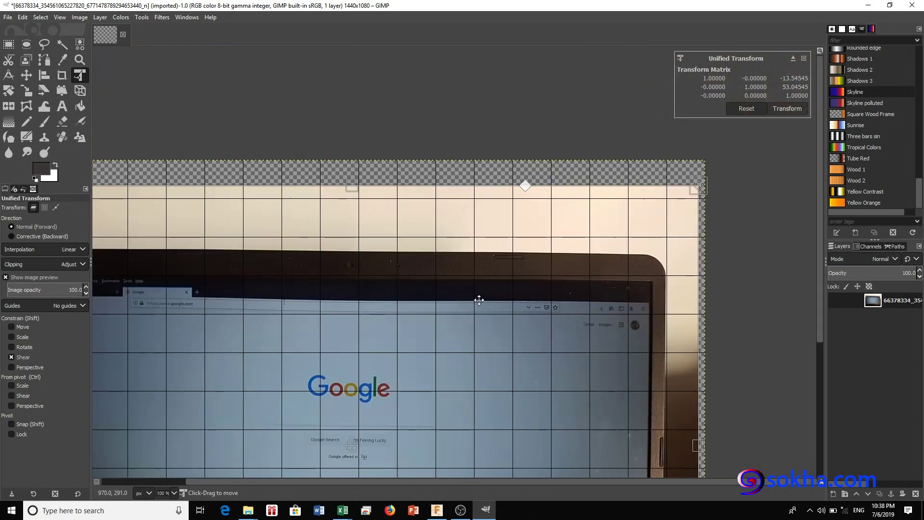
{"action": "scroll", "coordinate": [479, 300], "scroll_direction": "down", "scroll_amount": 1, "text": "ctrl"}
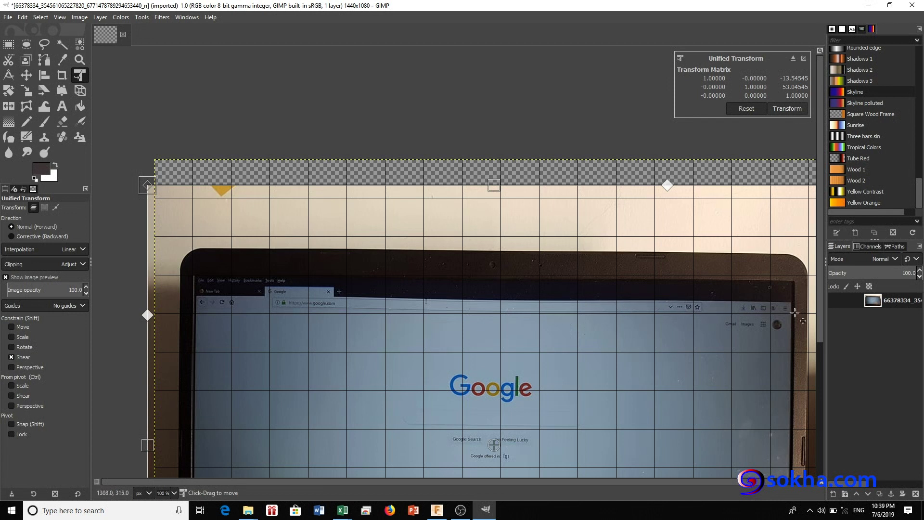
{"action": "scroll", "coordinate": [771, 303], "scroll_direction": "up", "scroll_amount": 1, "text": "ctrl"}
{"action": "scroll", "coordinate": [674, 305], "scroll_direction": "up", "scroll_amount": 1, "text": "ctrl"}
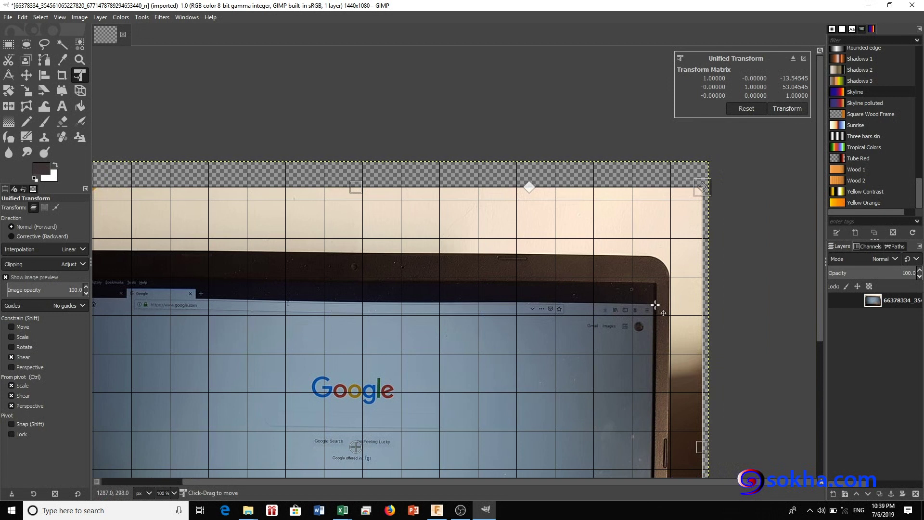
{"action": "scroll", "coordinate": [656, 305], "scroll_direction": "up", "scroll_amount": 2, "text": "ctrl"}
{"action": "scroll", "coordinate": [655, 305], "scroll_direction": "up", "scroll_amount": 1}
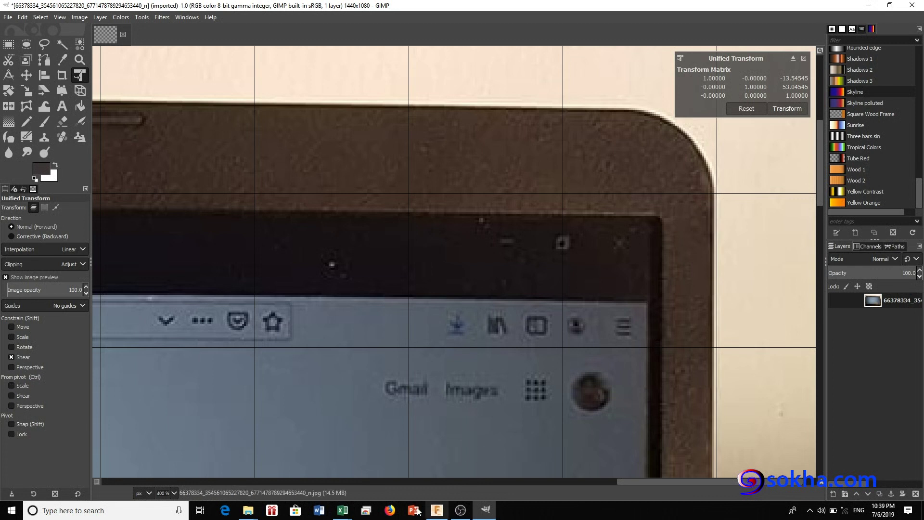
{"action": "mouse_move", "coordinate": [342, 510]}
{"action": "left_click", "coordinate": [380, 465]}
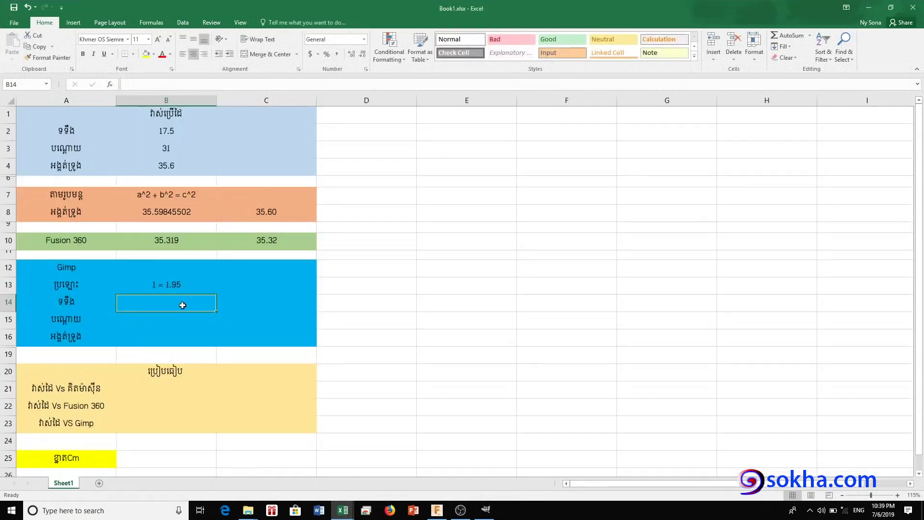
Step: Enter the screen width formula =15.6*1.95 in B14
{"action": "type", "text": "1"}
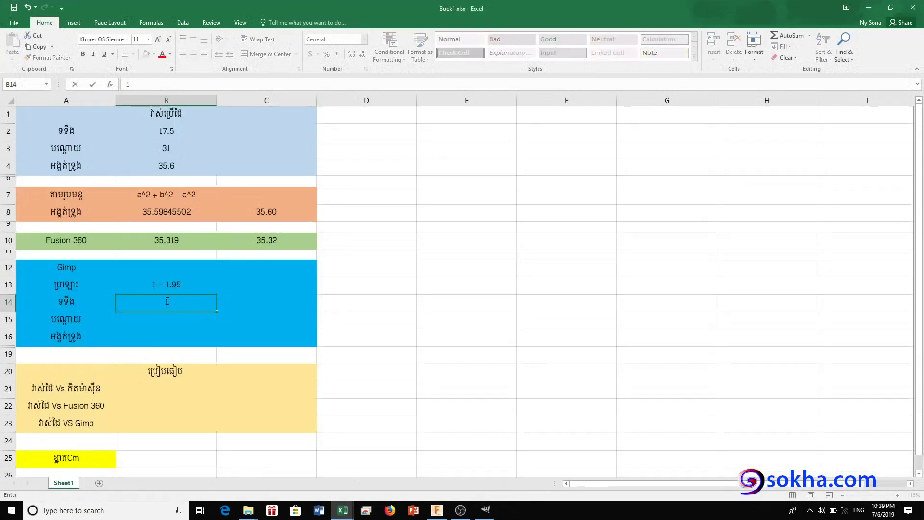
{"action": "key", "text": "BackSpace"}
{"action": "type", "text": "="}
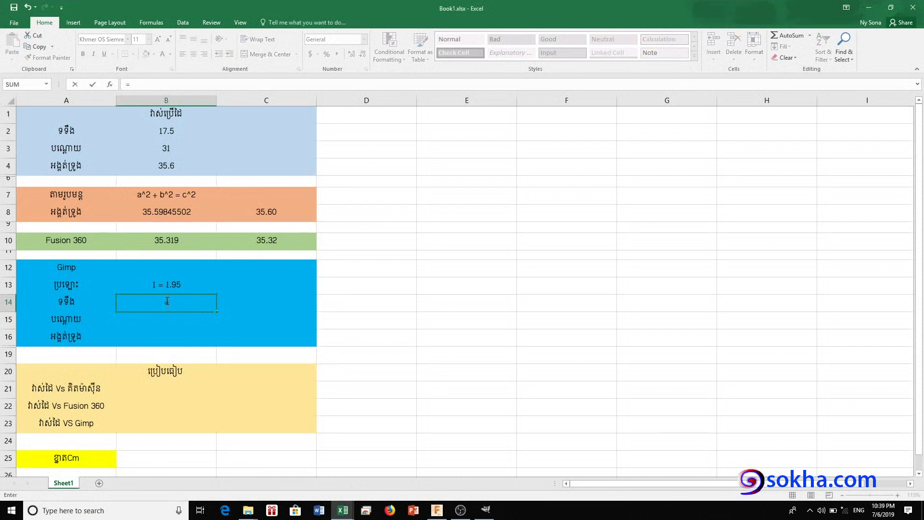
{"action": "type", "text": "15.6"}
{"action": "type", "text": "*"}
{"action": "type", "text": "1."}
{"action": "type", "text": "95"}
{"action": "key", "text": "Return"}
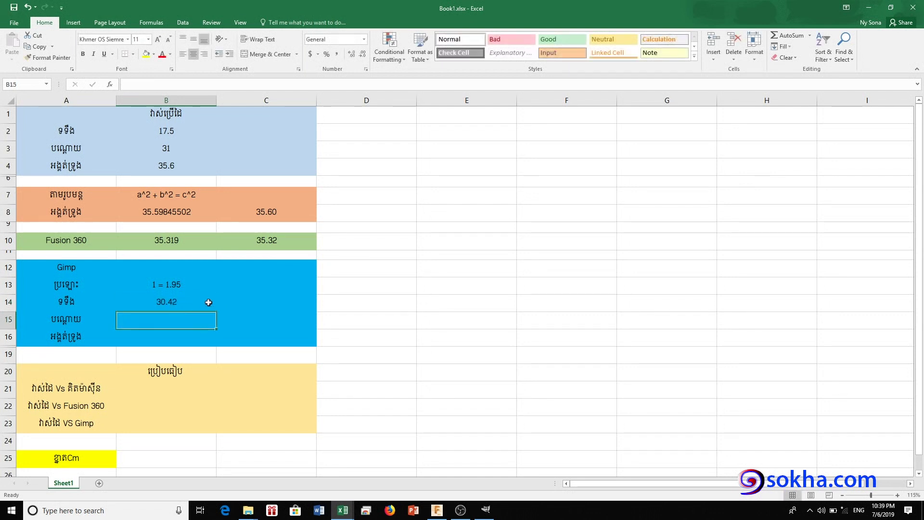
{"action": "left_click", "coordinate": [212, 304]}
{"action": "left_click", "coordinate": [266, 305]}
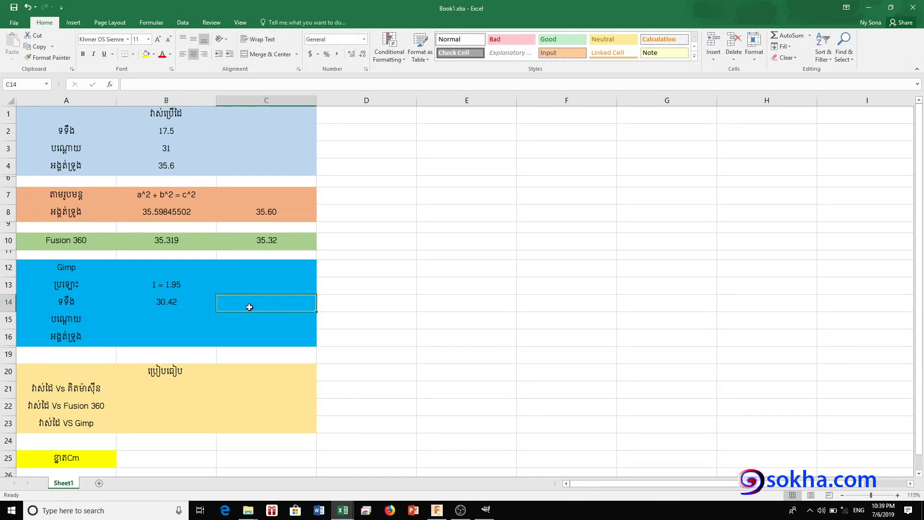
{"action": "type", "text": "="}
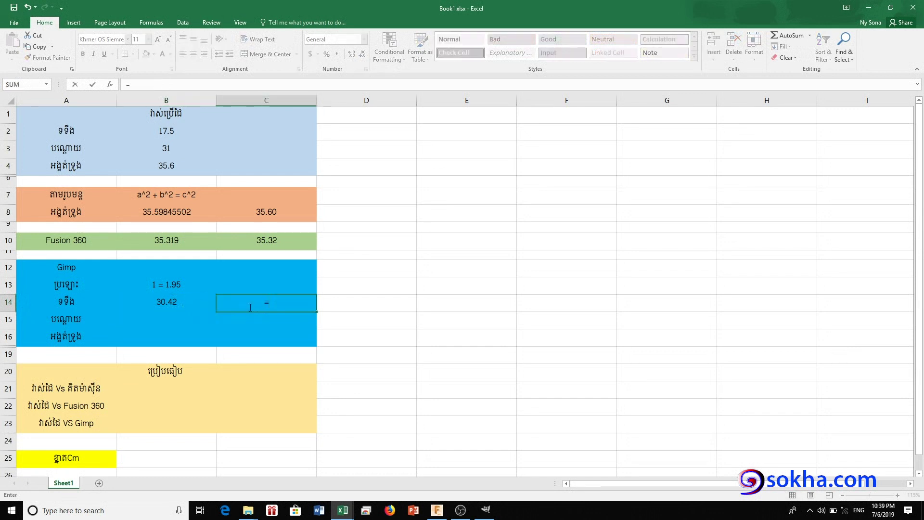
{"action": "key", "text": "BackSpace"}
Step: Move the 30.42 result from B14 to B15, leaving B14 empty, then return to GIMP
{"action": "left_click", "coordinate": [158, 301]}
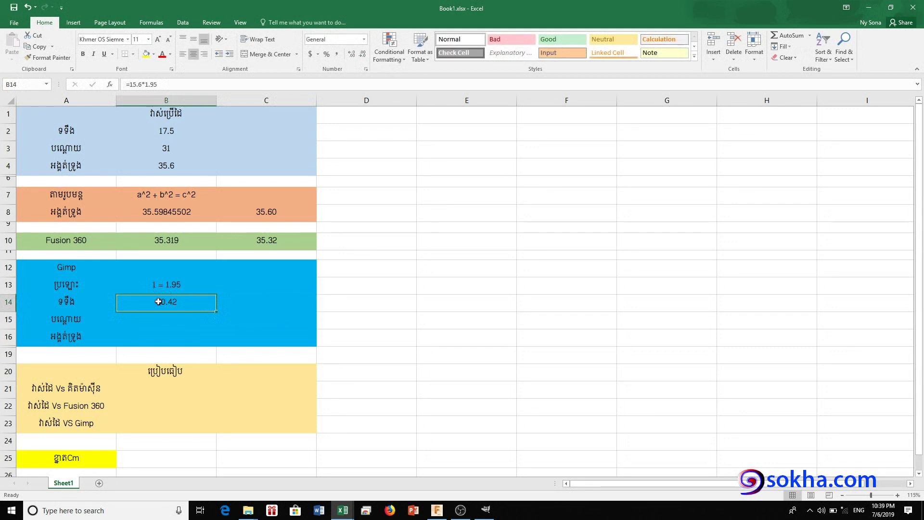
{"action": "key", "text": "ctrl+c"}
{"action": "left_click", "coordinate": [178, 317]}
{"action": "key", "text": "ctrl+v"}
{"action": "left_click", "coordinate": [195, 305]}
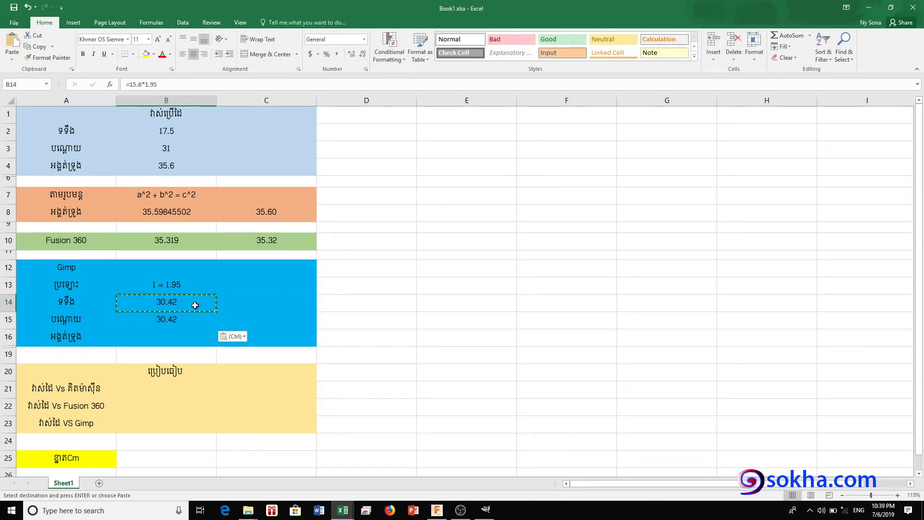
{"action": "key", "text": "Delete"}
{"action": "left_click", "coordinate": [223, 320]}
{"action": "left_click", "coordinate": [177, 310]}
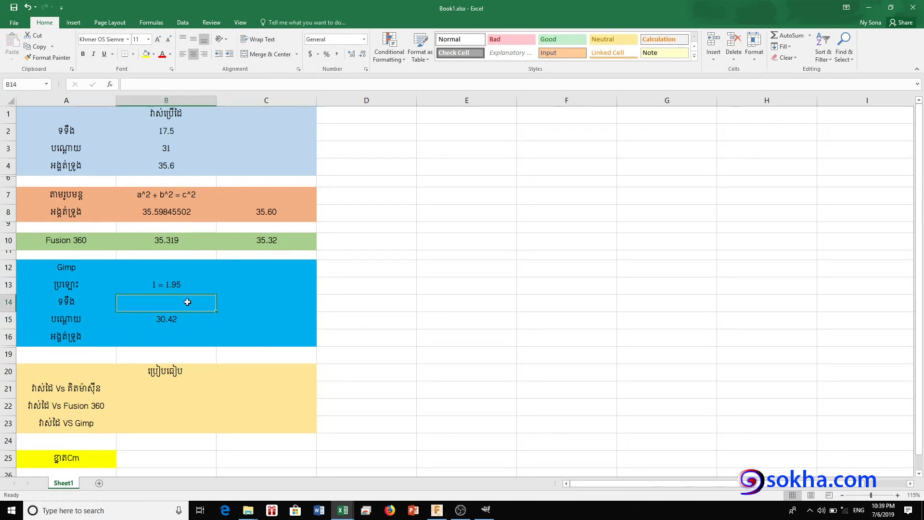
{"action": "left_click", "coordinate": [189, 318]}
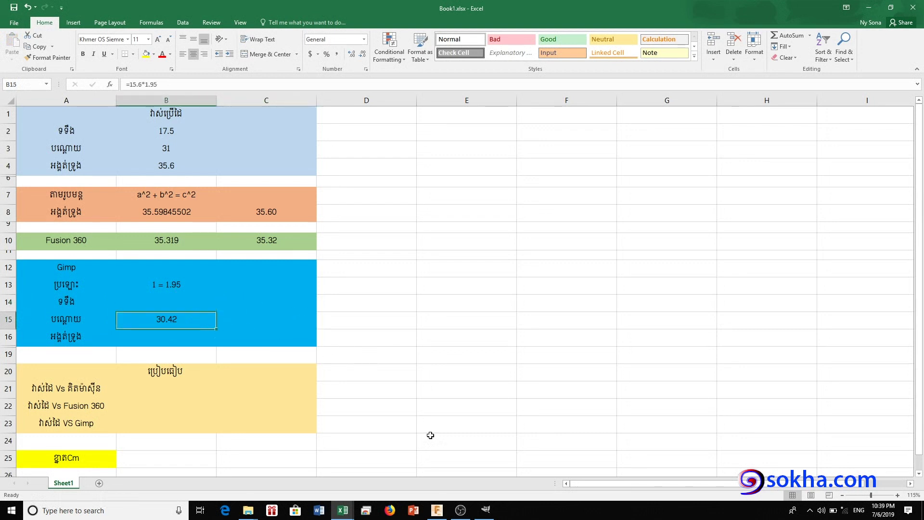
{"action": "left_click", "coordinate": [485, 510]}
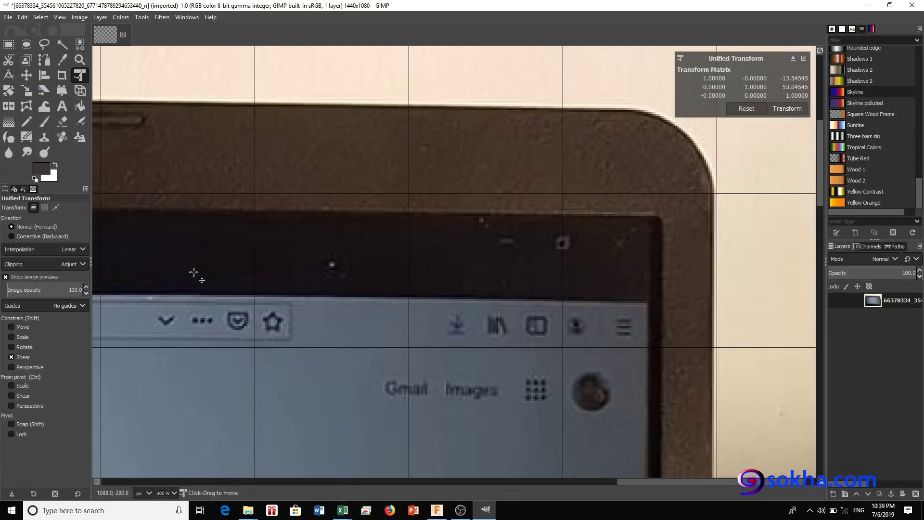
Step: Zoom and pan across the gridded photo to inspect the laptop screen's edges and corners
{"action": "scroll", "coordinate": [194, 273], "scroll_direction": "down", "scroll_amount": 1}
{"action": "scroll", "coordinate": [202, 289], "scroll_direction": "down", "scroll_amount": 1}
{"action": "scroll", "coordinate": [211, 299], "scroll_direction": "down", "scroll_amount": 1}
{"action": "scroll", "coordinate": [223, 316], "scroll_direction": "down", "scroll_amount": 2}
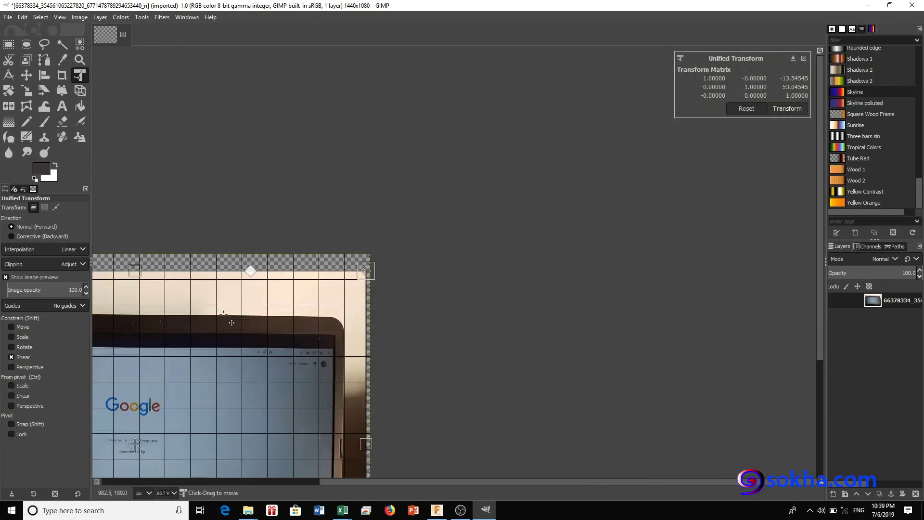
{"action": "scroll", "coordinate": [231, 322], "scroll_direction": "left", "scroll_amount": 5}
{"action": "scroll", "coordinate": [337, 270], "scroll_direction": "down", "scroll_amount": 2}
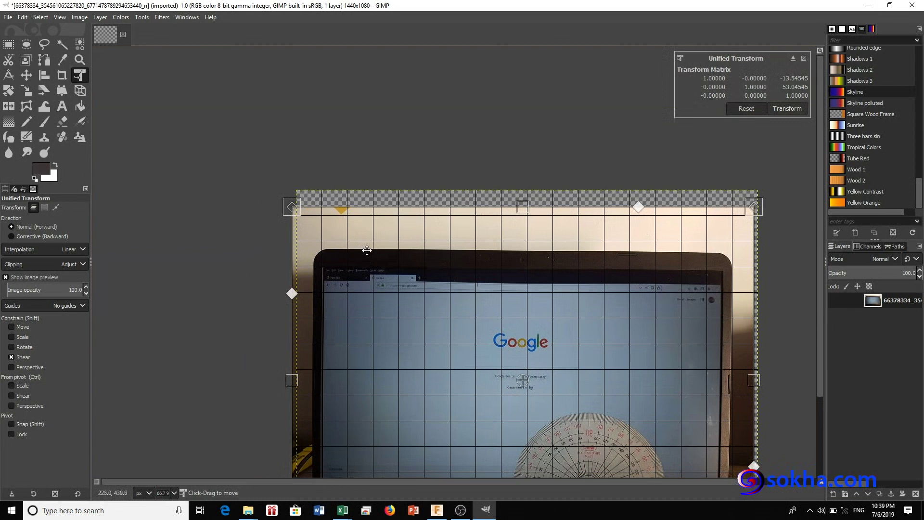
{"action": "scroll", "coordinate": [368, 256], "scroll_direction": "down", "scroll_amount": 2}
{"action": "scroll", "coordinate": [361, 238], "scroll_direction": "up", "scroll_amount": 2}
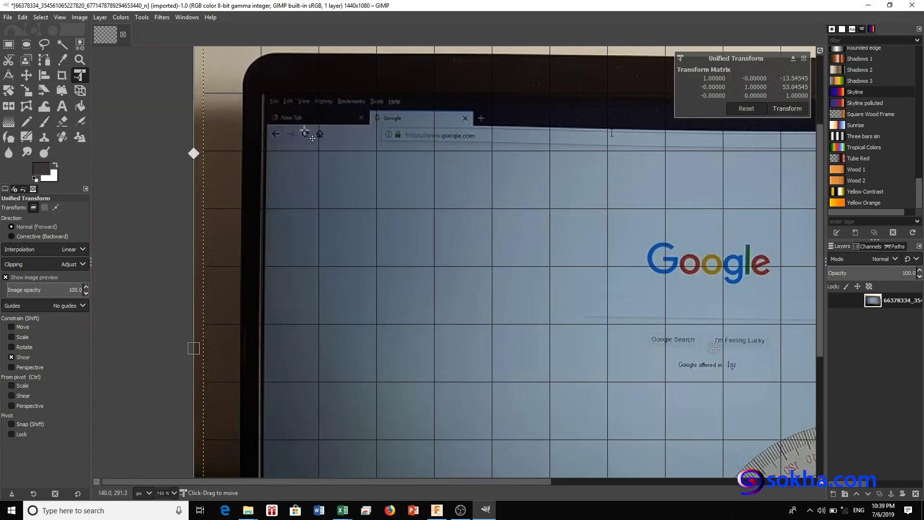
{"action": "scroll", "coordinate": [293, 350], "scroll_direction": "down", "scroll_amount": 2}
{"action": "scroll", "coordinate": [293, 350], "scroll_direction": "up", "scroll_amount": 2}
{"action": "scroll", "coordinate": [293, 350], "scroll_direction": "down", "scroll_amount": 1}
{"action": "scroll", "coordinate": [293, 350], "scroll_direction": "down", "scroll_amount": 2}
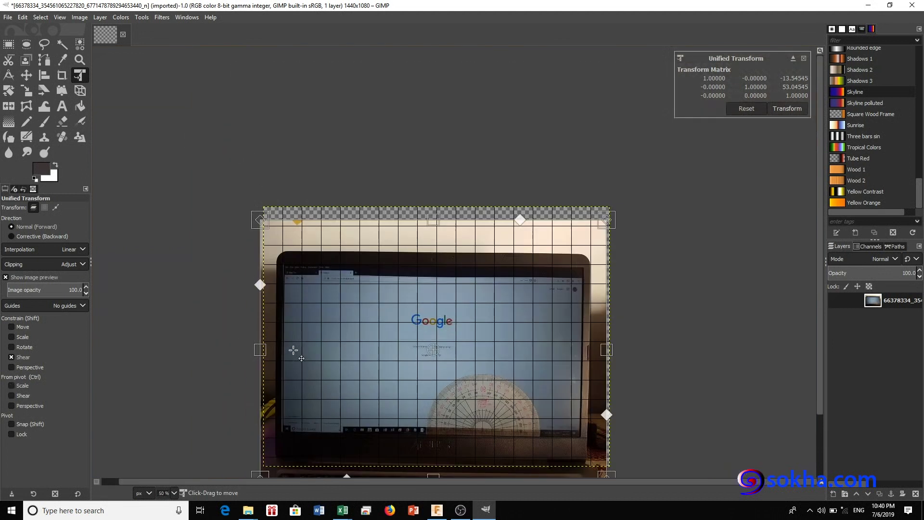
{"action": "scroll", "coordinate": [306, 240], "scroll_direction": "up", "scroll_amount": 1}
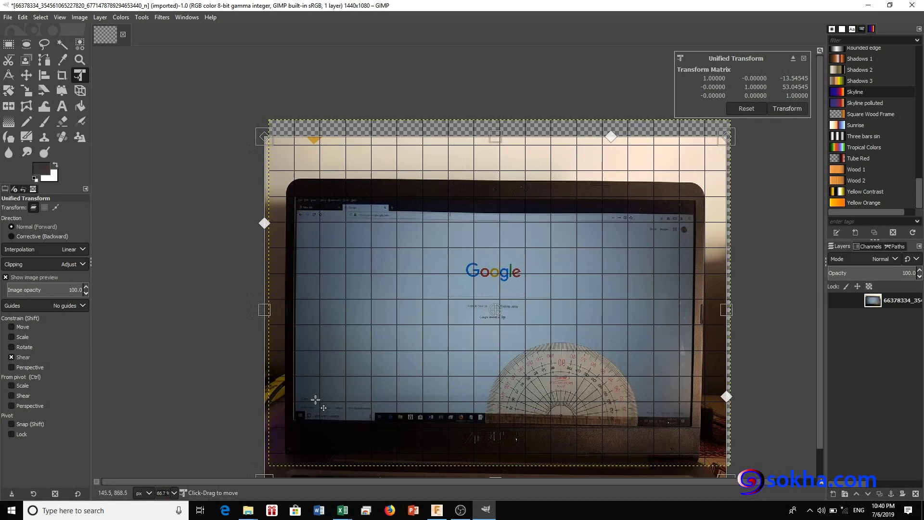
{"action": "scroll", "coordinate": [313, 410], "scroll_direction": "up", "scroll_amount": 1}
{"action": "scroll", "coordinate": [313, 413], "scroll_direction": "up", "scroll_amount": 3}
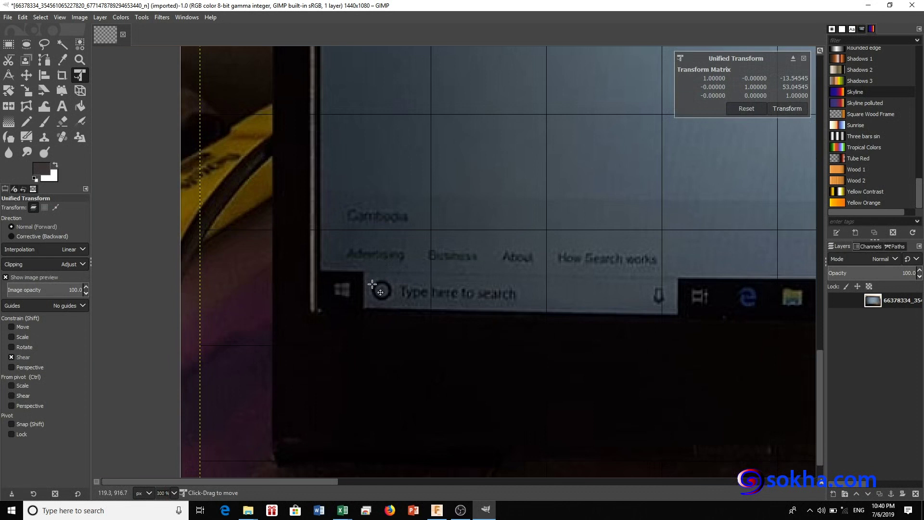
{"action": "scroll", "coordinate": [361, 284], "scroll_direction": "right", "scroll_amount": 1}
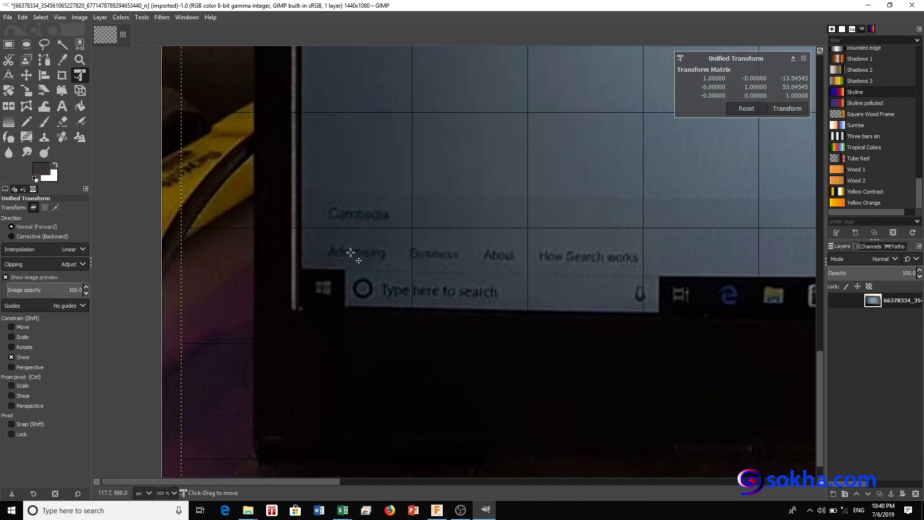
{"action": "scroll", "coordinate": [350, 252], "scroll_direction": "down", "scroll_amount": 1}
{"action": "scroll", "coordinate": [351, 252], "scroll_direction": "down", "scroll_amount": 2}
{"action": "scroll", "coordinate": [352, 250], "scroll_direction": "down", "scroll_amount": 1}
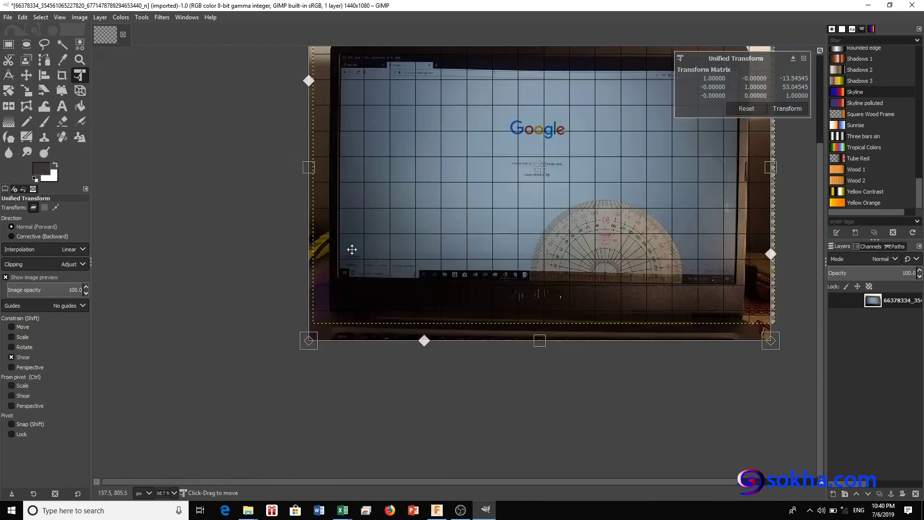
{"action": "scroll", "coordinate": [352, 249], "scroll_direction": "up", "scroll_amount": 2}
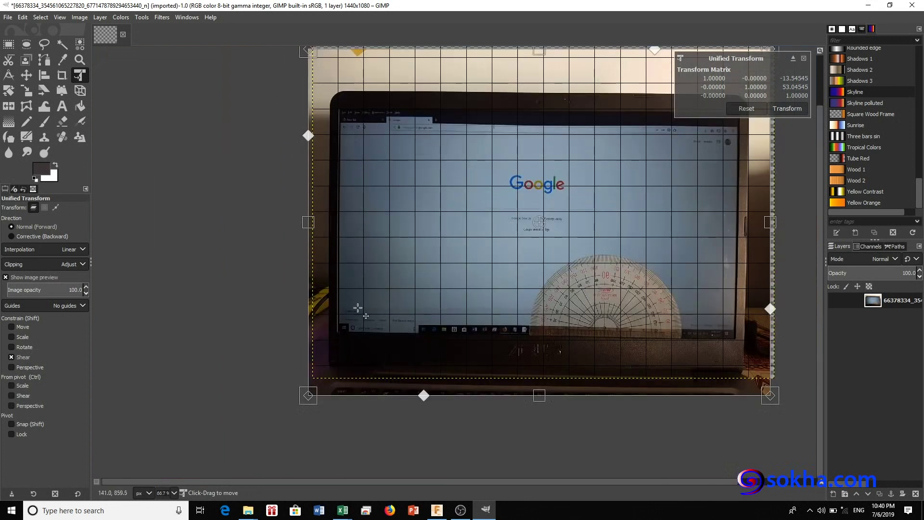
{"action": "scroll", "coordinate": [358, 308], "scroll_direction": "up", "scroll_amount": 2}
{"action": "scroll", "coordinate": [356, 324], "scroll_direction": "up", "scroll_amount": 1}
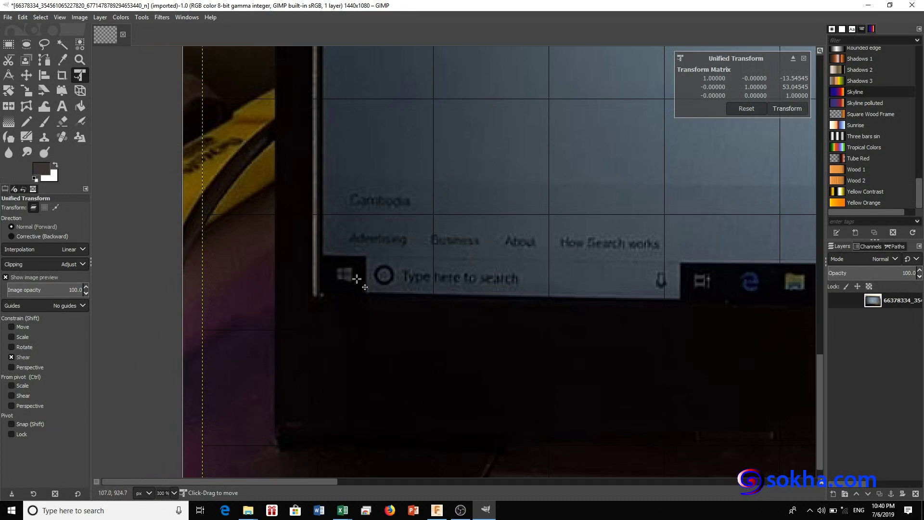
{"action": "scroll", "coordinate": [357, 278], "scroll_direction": "up", "scroll_amount": 1}
{"action": "scroll", "coordinate": [358, 264], "scroll_direction": "up", "scroll_amount": 1}
{"action": "scroll", "coordinate": [358, 264], "scroll_direction": "down", "scroll_amount": 4}
{"action": "scroll", "coordinate": [358, 264], "scroll_direction": "down", "scroll_amount": 1}
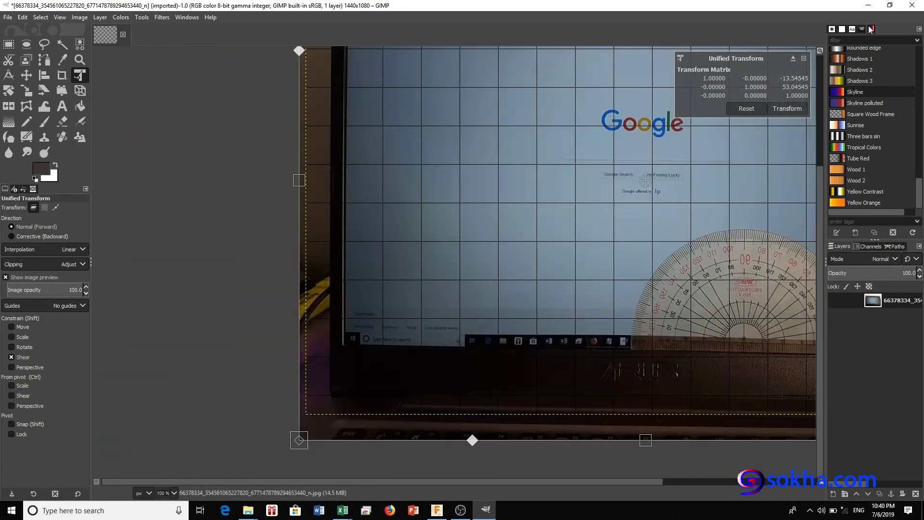
Step: Back in Excel, start entering the diagonal value 8.70 in B16
{"action": "left_click", "coordinate": [873, 5]}
{"action": "left_click", "coordinate": [176, 342]}
{"action": "type", "text": "8.70"}
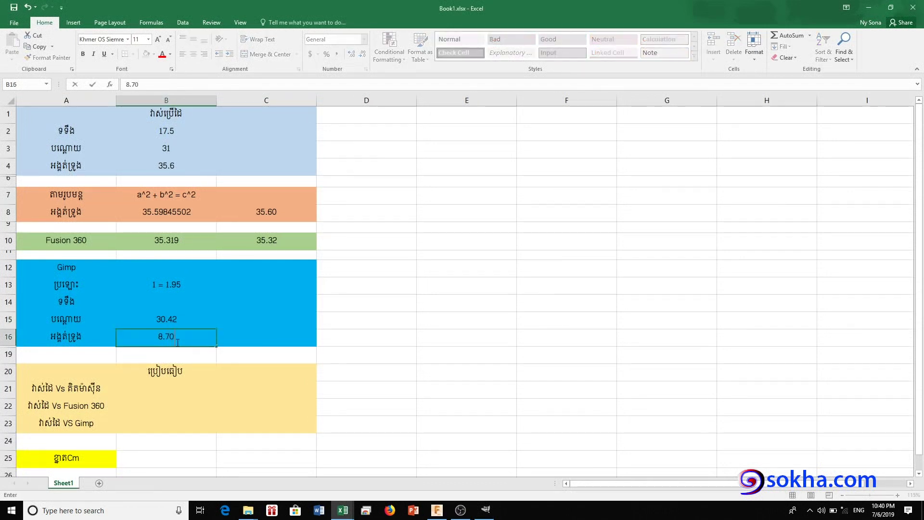
Step: Turn the 8.70 entry in B16 into the formula =8.7*1.95, giving 16.965
{"action": "key", "text": "Tab"}
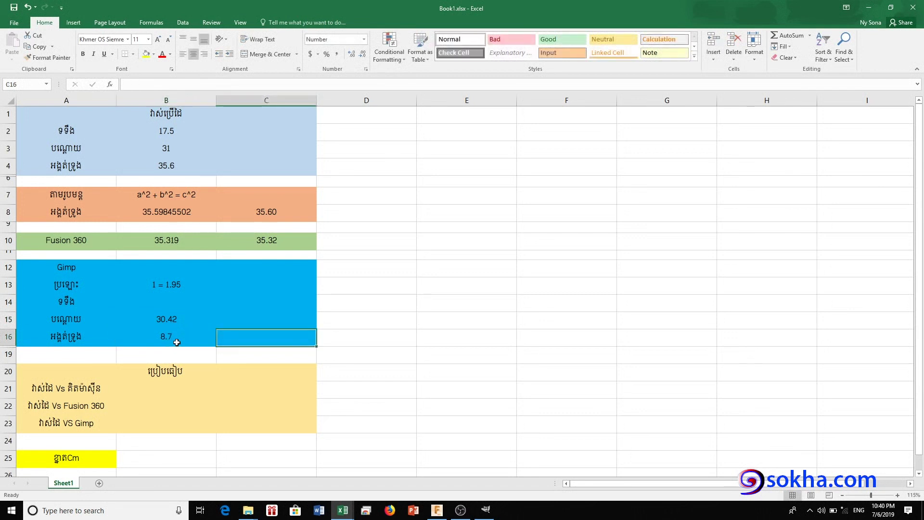
{"action": "left_click", "coordinate": [177, 343]}
{"action": "double_click", "coordinate": [177, 343]}
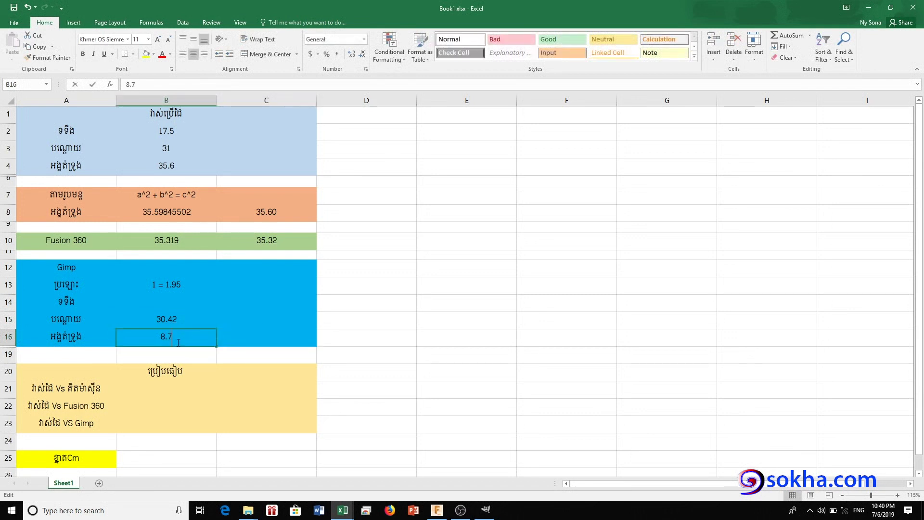
{"action": "type", "text": "="}
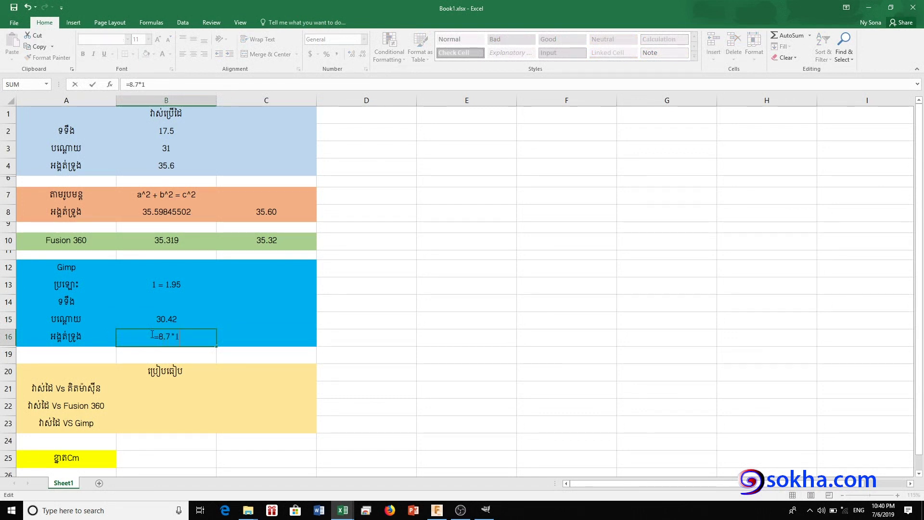
{"action": "type", "text": ".965"}
{"action": "key", "text": "Return"}
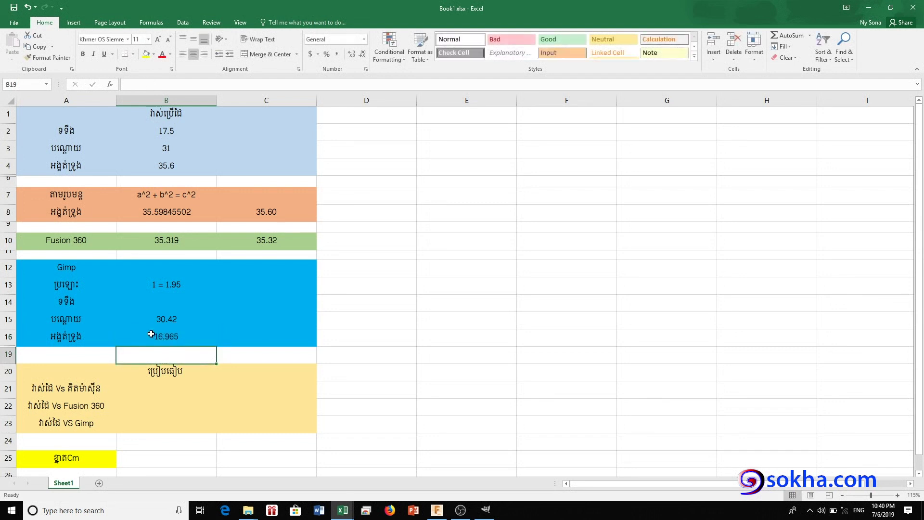
Step: Copy the 16.965 result from B16 into B14, the Gimp width row
{"action": "left_click", "coordinate": [186, 320]}
{"action": "left_click", "coordinate": [190, 336]}
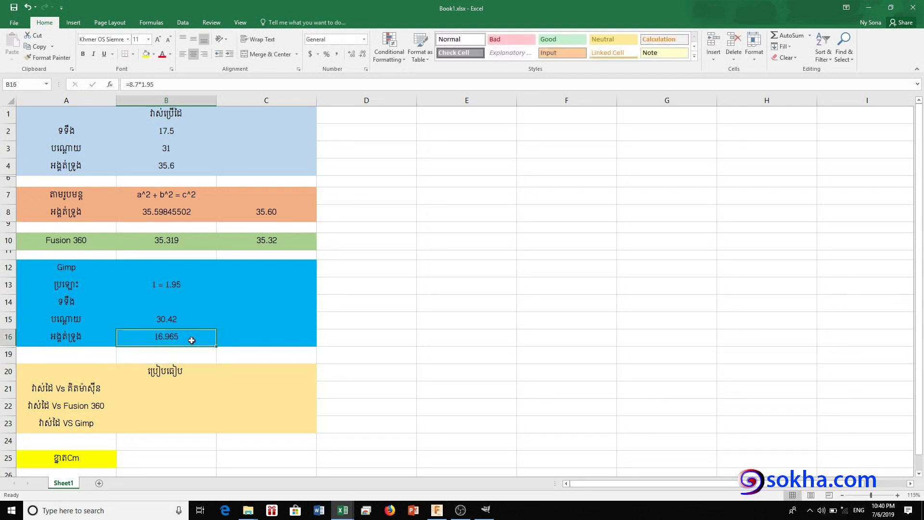
{"action": "left_click", "coordinate": [190, 324]}
{"action": "left_click", "coordinate": [186, 341]}
{"action": "key", "text": "ctrl+c"}
{"action": "left_click", "coordinate": [186, 319]}
{"action": "left_click", "coordinate": [185, 302]}
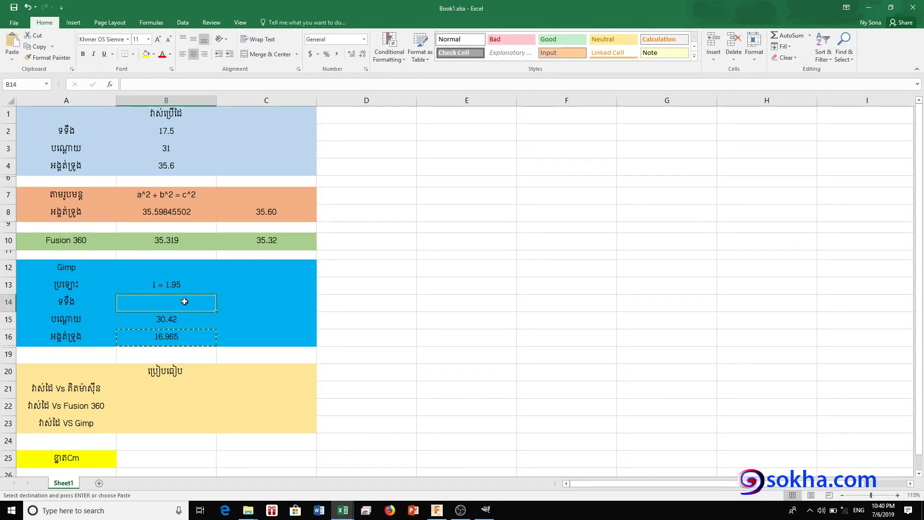
{"action": "key", "text": "ctrl+v"}
{"action": "left_click", "coordinate": [193, 336]}
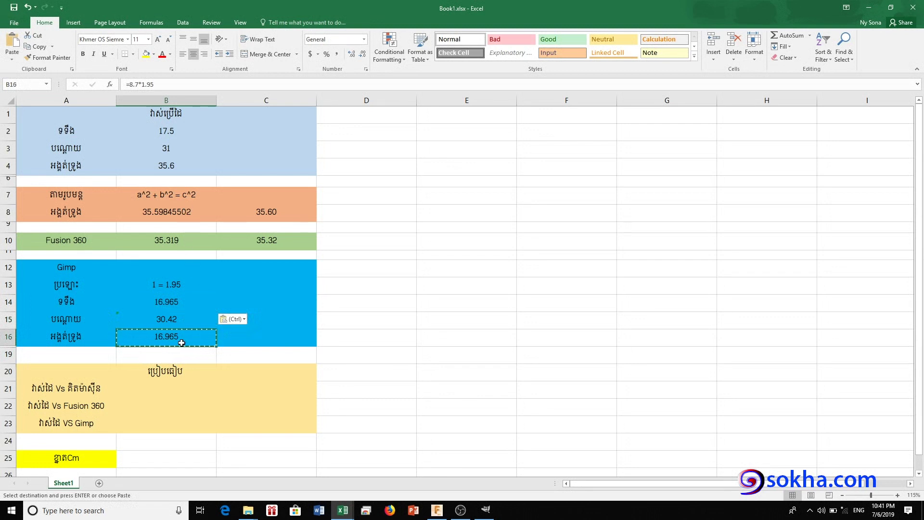
Step: Enter the Pythagorean diagonal formula =(B14^2+B15^2)^(1/2) in B16
{"action": "type", "text": "="}
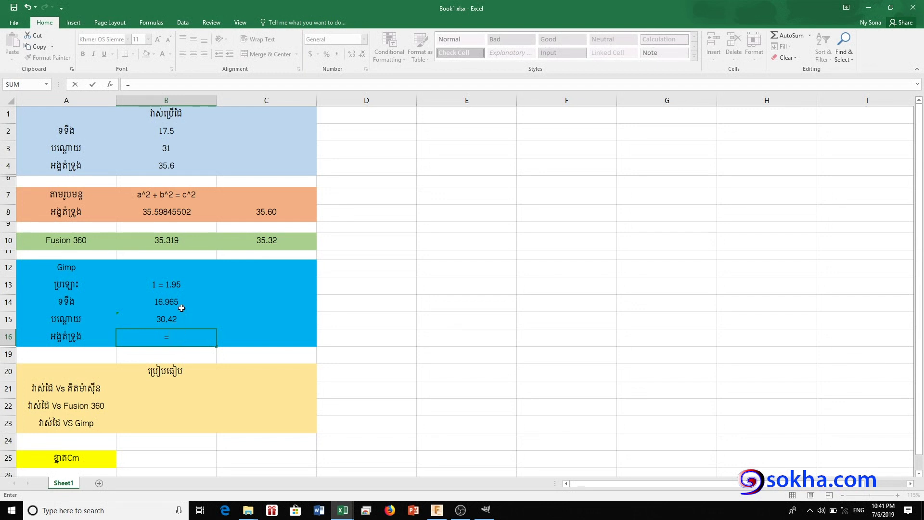
{"action": "type", "text": "()"}
{"action": "key", "text": "Return"}
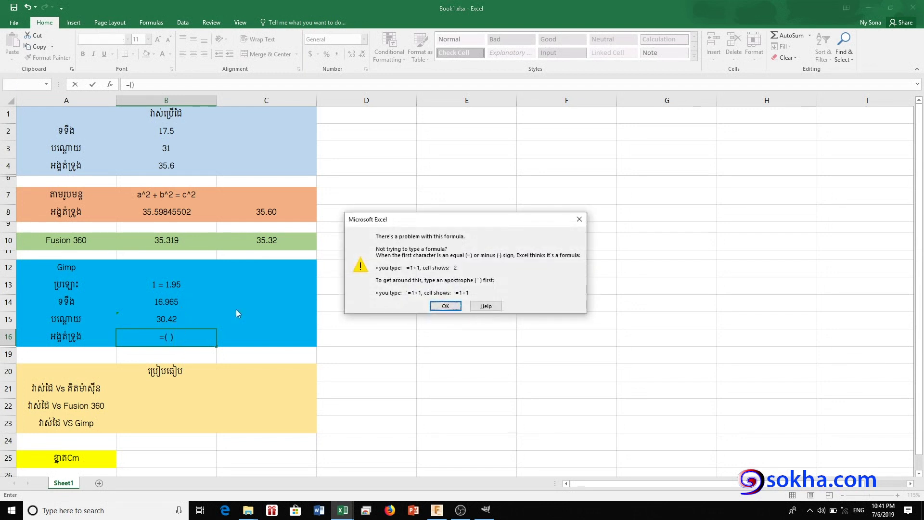
{"action": "left_click", "coordinate": [445, 306]}
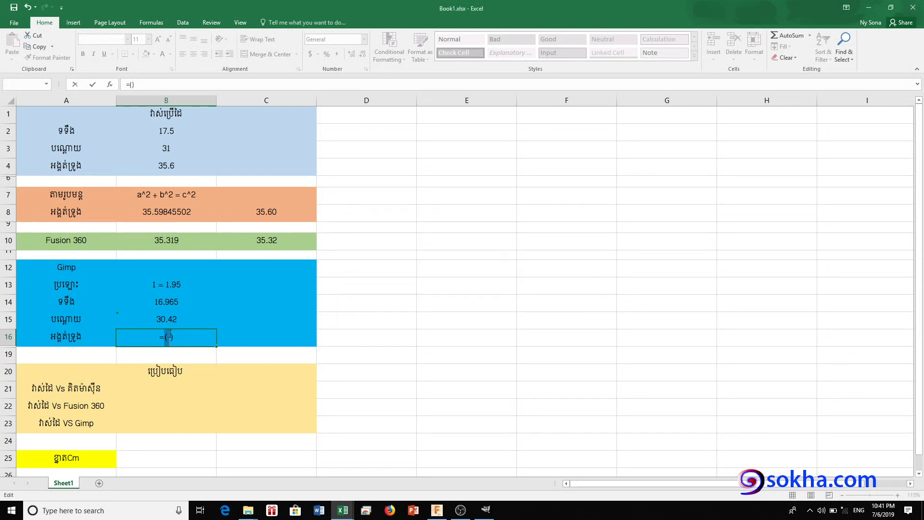
{"action": "left_click", "coordinate": [169, 304]}
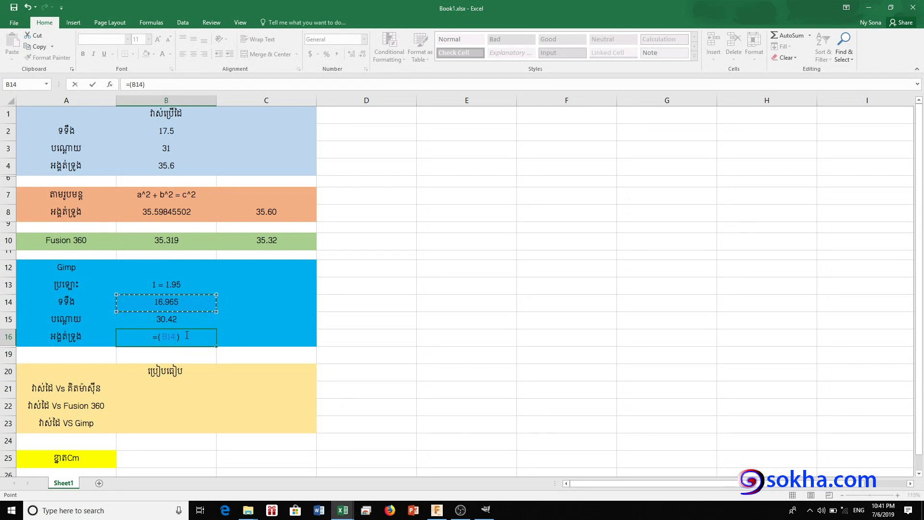
{"action": "type", "text": "^2"}
{"action": "type", "text": "+"}
{"action": "left_click", "coordinate": [171, 320]}
{"action": "type", "text": "#"}
{"action": "key", "text": "BackSpace"}
{"action": "type", "text": "^3"}
{"action": "key", "text": "Tab"}
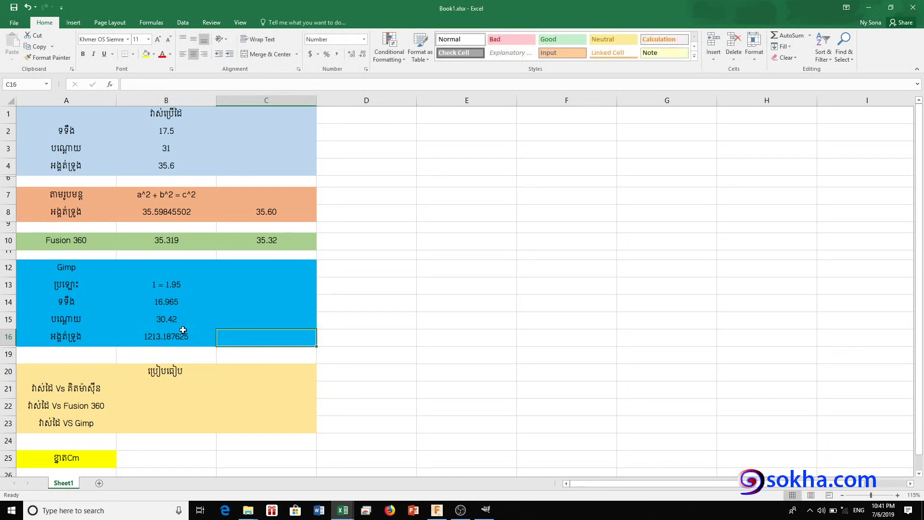
{"action": "double_click", "coordinate": [202, 337]}
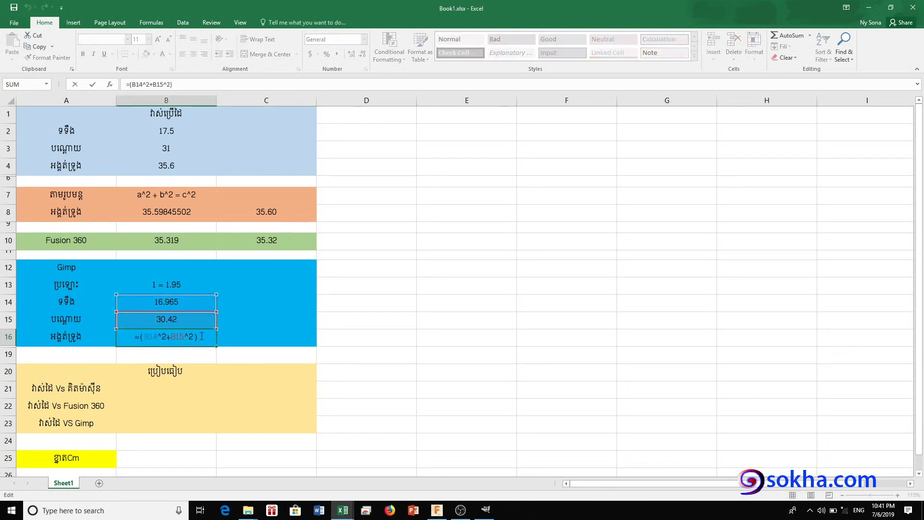
{"action": "type", "text": "^"}
{"action": "type", "text": "()"}
{"action": "type", "text": "1"}
{"action": "type", "text": "/2"}
{"action": "key", "text": "Return"}
Step: Format B16 as Number with two decimals so it shows 34.83
{"action": "left_click", "coordinate": [200, 336]}
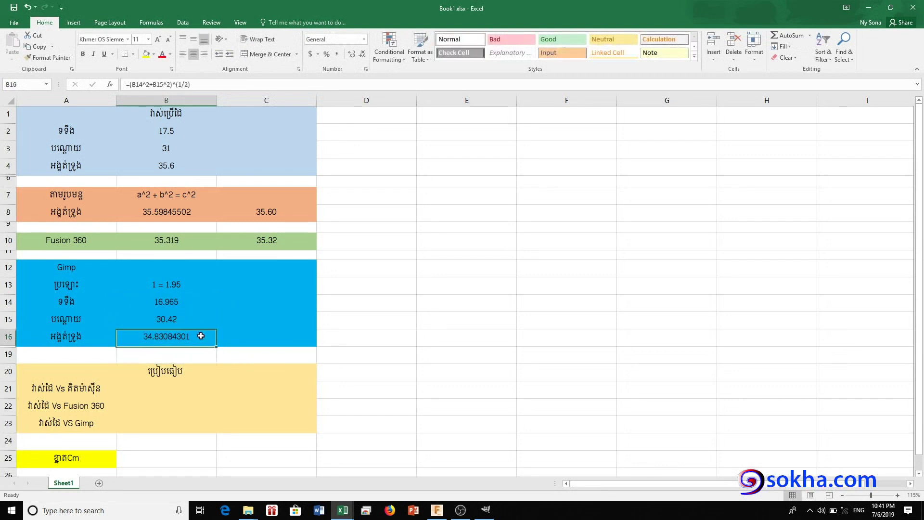
{"action": "left_click", "coordinate": [354, 57]}
{"action": "left_click", "coordinate": [364, 54]}
{"action": "double_click", "coordinate": [364, 54]}
{"action": "double_click", "coordinate": [364, 54]}
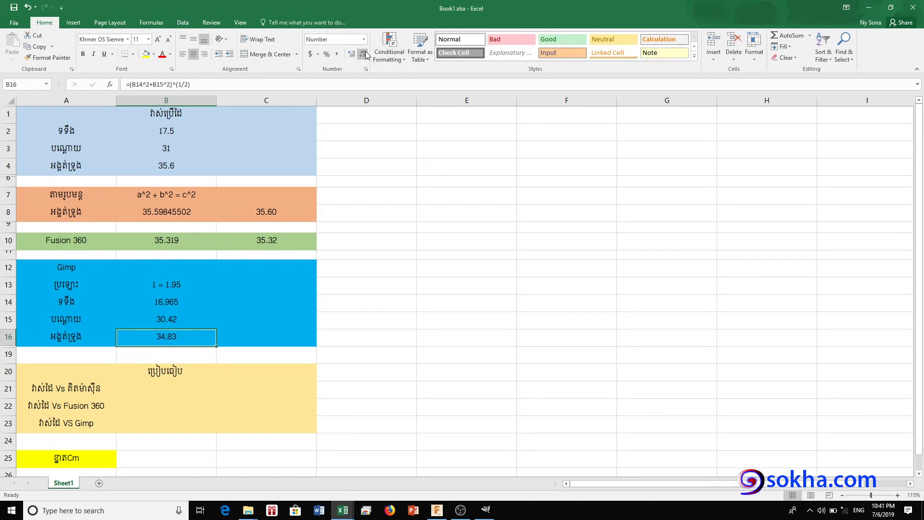
Step: Enter =B4/C8 in B21, dividing the hand diagonal by the Pythagorean one (1.0000434)
{"action": "scroll", "coordinate": [176, 336], "scroll_direction": "down", "scroll_amount": 2}
{"action": "scroll", "coordinate": [179, 317], "scroll_direction": "up", "scroll_amount": 2}
{"action": "scroll", "coordinate": [182, 339], "scroll_direction": "down", "scroll_amount": 1}
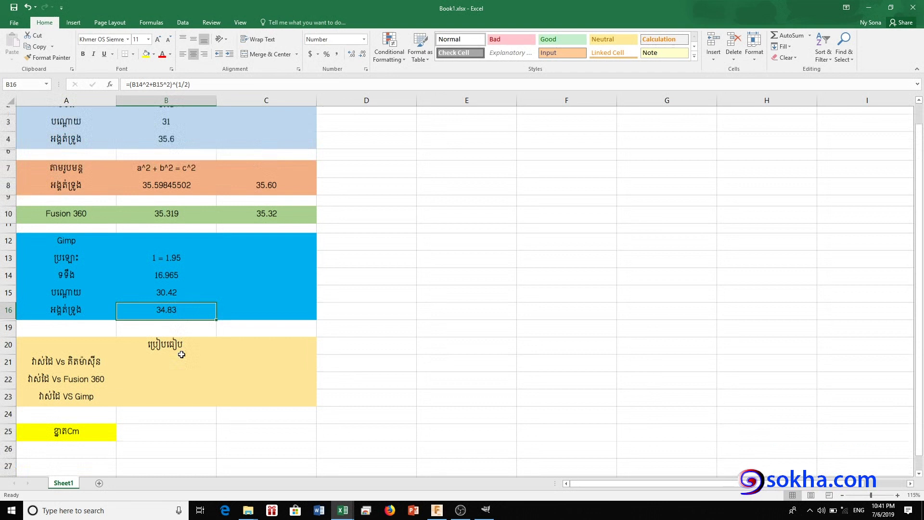
{"action": "scroll", "coordinate": [181, 353], "scroll_direction": "down", "scroll_amount": 1}
{"action": "left_click", "coordinate": [162, 311]}
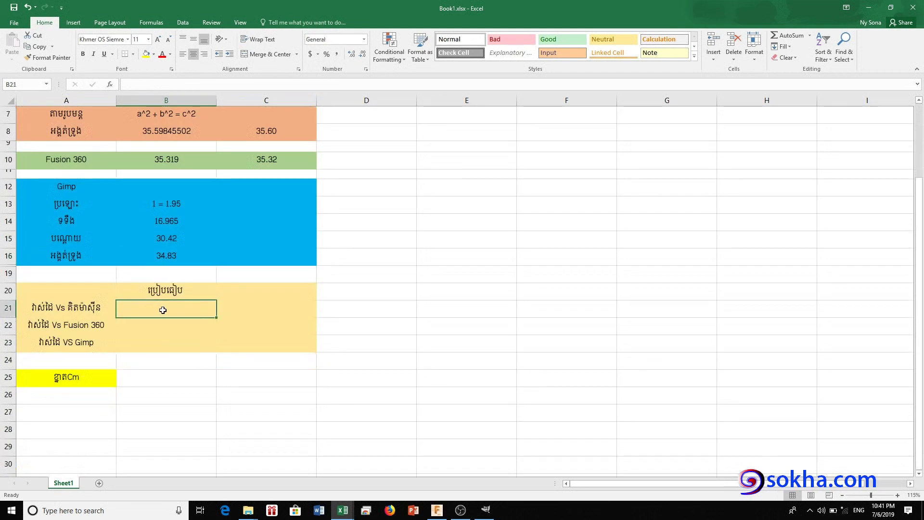
{"action": "type", "text": "="}
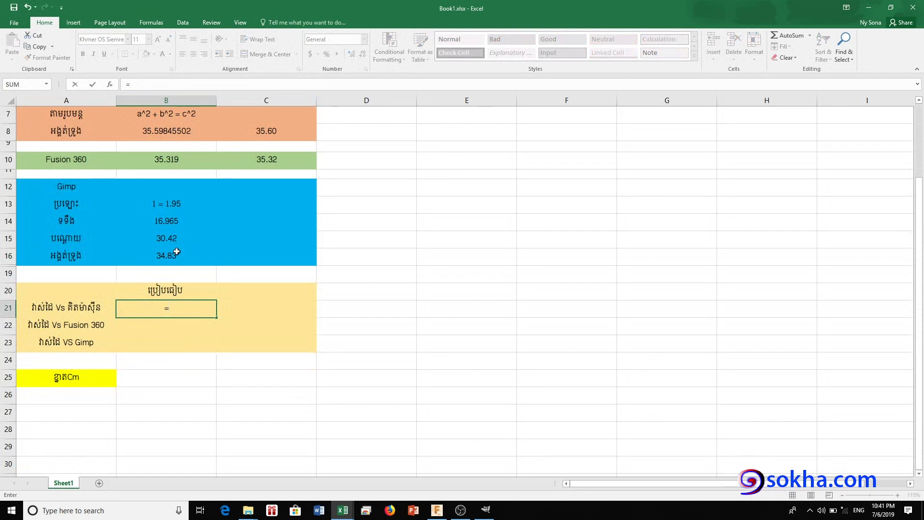
{"action": "scroll", "coordinate": [176, 251], "scroll_direction": "up", "scroll_amount": 1}
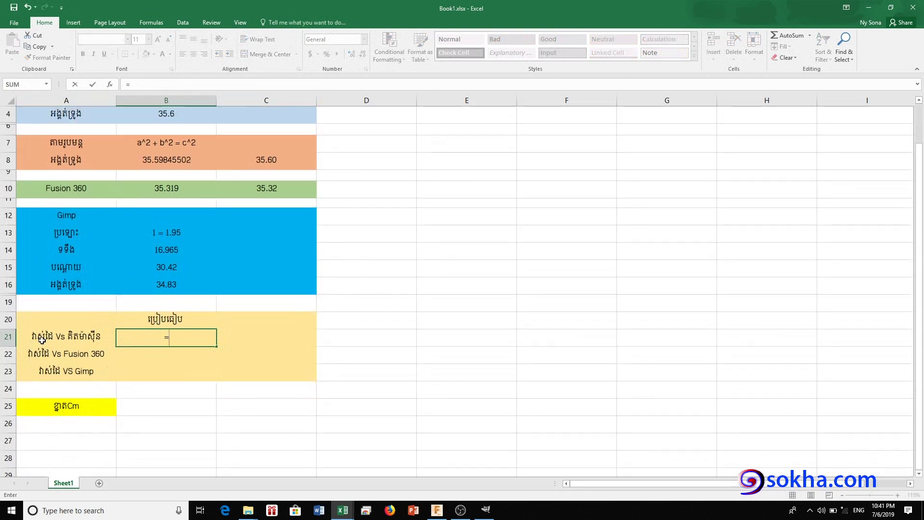
{"action": "scroll", "coordinate": [122, 339], "scroll_direction": "up", "scroll_amount": 1}
{"action": "scroll", "coordinate": [122, 339], "scroll_direction": "up", "scroll_amount": 1}
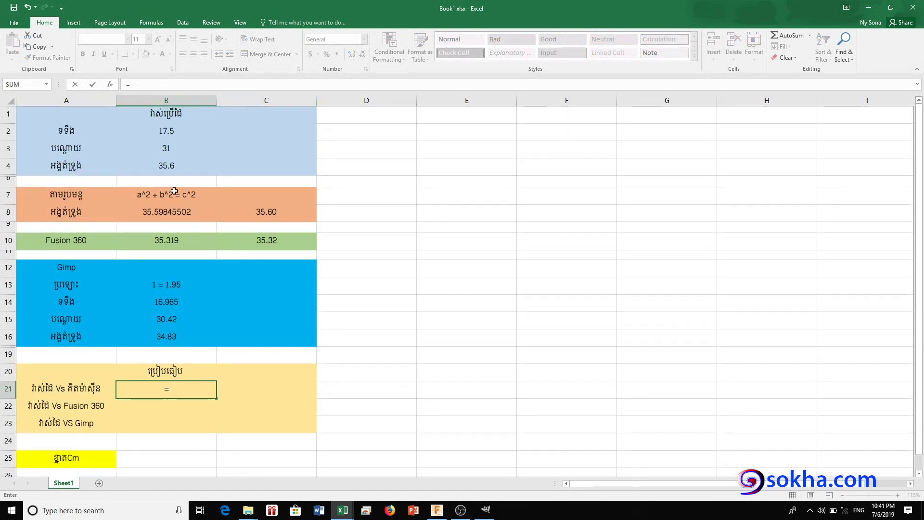
{"action": "left_click", "coordinate": [178, 167]}
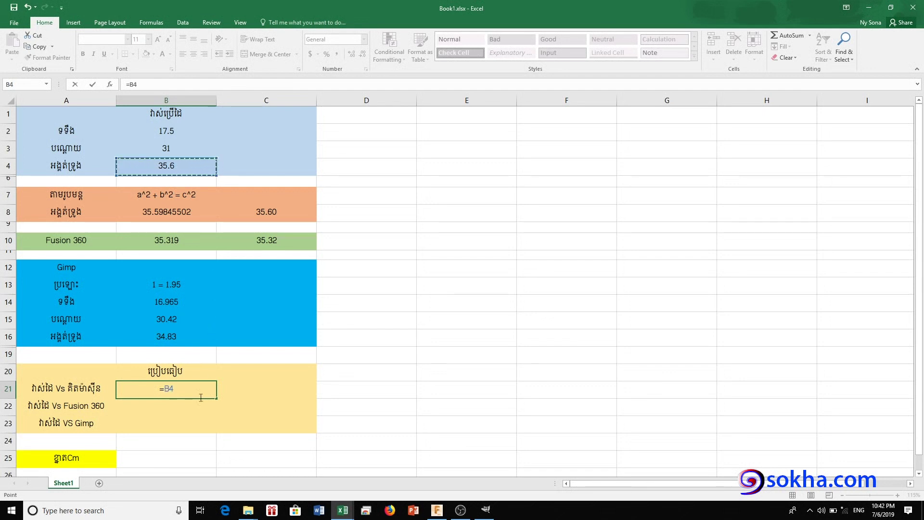
{"action": "type", "text": "/"}
{"action": "left_click", "coordinate": [251, 216]}
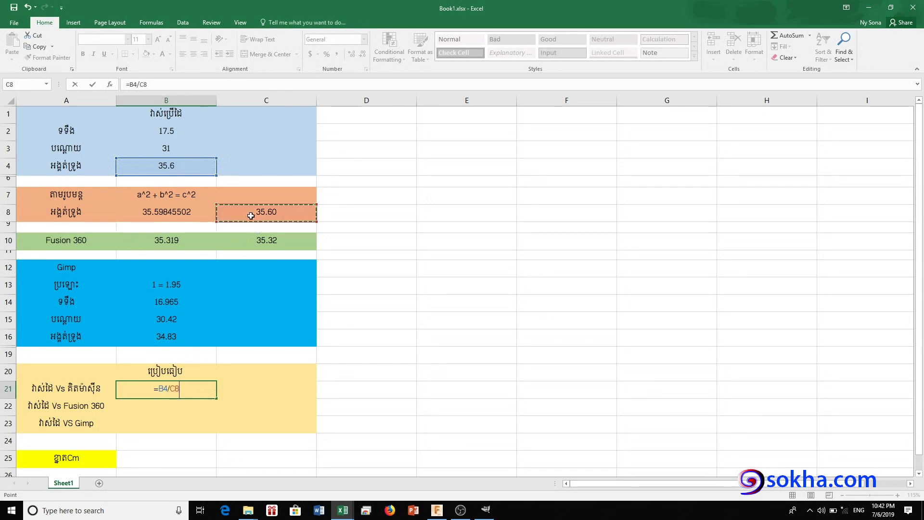
{"action": "key", "text": "Return"}
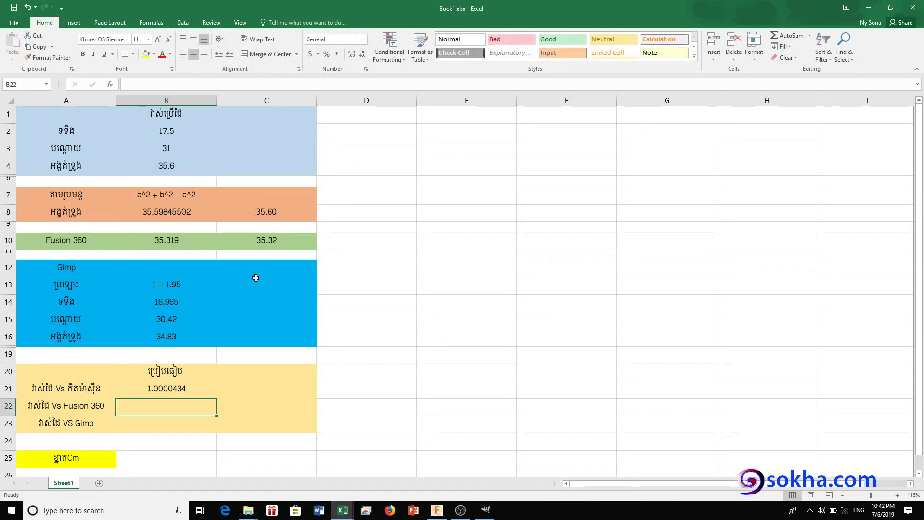
Step: Set C21 to =B21 to show 100.00%, then begin a formula in B22
{"action": "left_click", "coordinate": [237, 389]}
{"action": "type", "text": "="}
{"action": "left_click", "coordinate": [187, 384]}
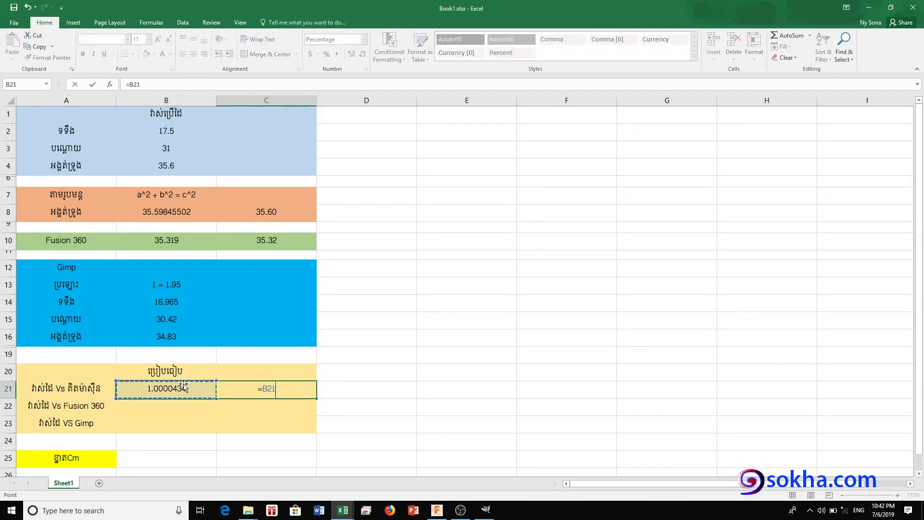
{"action": "key", "text": "Return"}
{"action": "left_click", "coordinate": [183, 402]}
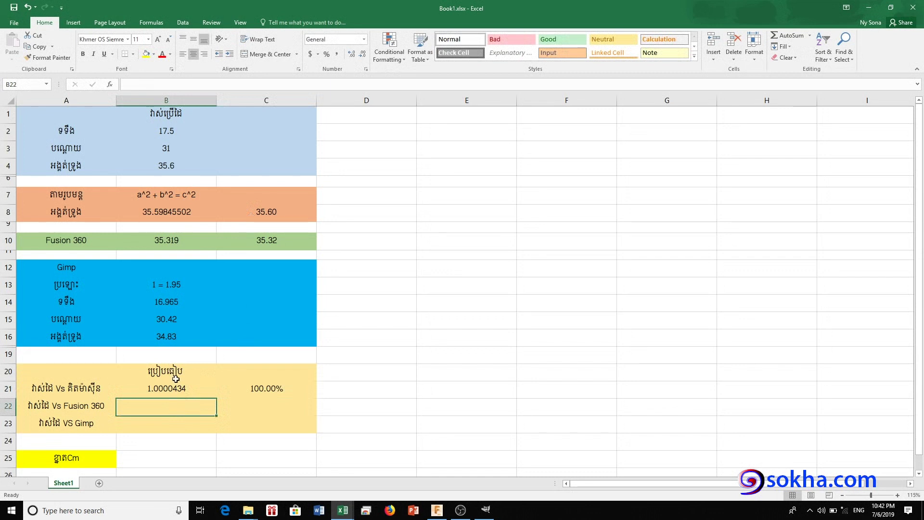
{"action": "type", "text": "="}
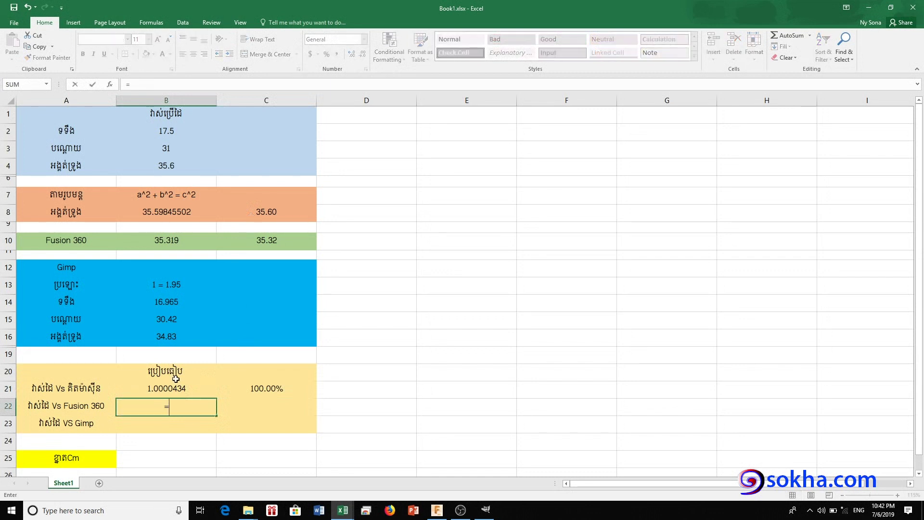
Step: Enter the Fusion 360 ratio =C10/B4 in B22 and =B22 in C22 (99.21%)
{"action": "left_click", "coordinate": [176, 336]}
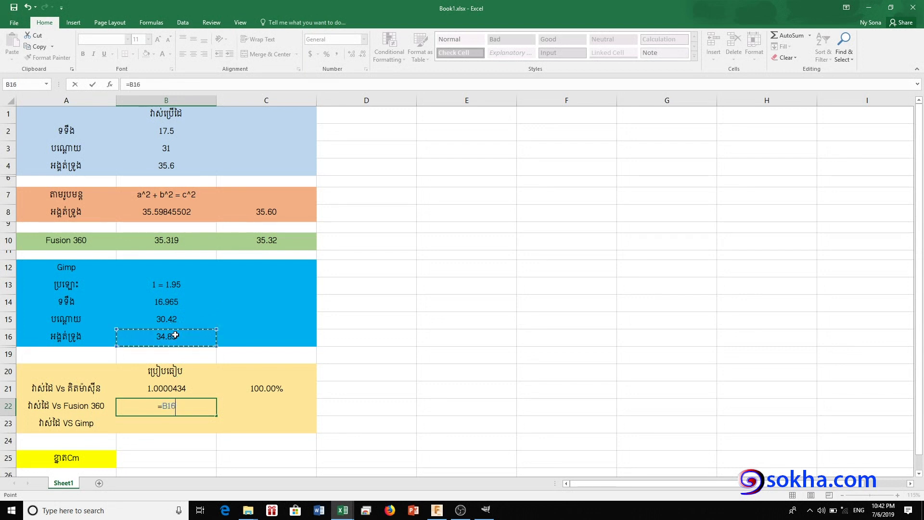
{"action": "left_click", "coordinate": [267, 240]}
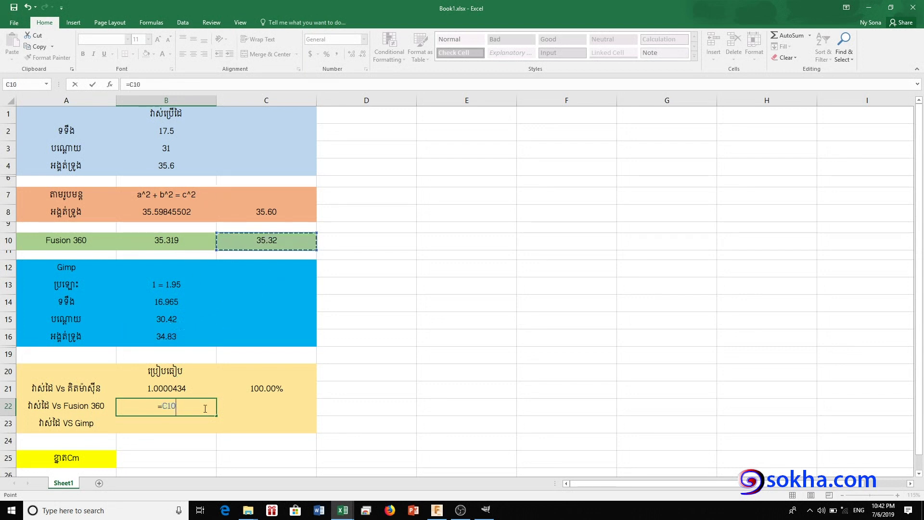
{"action": "type", "text": "/"}
{"action": "left_click", "coordinate": [169, 167]}
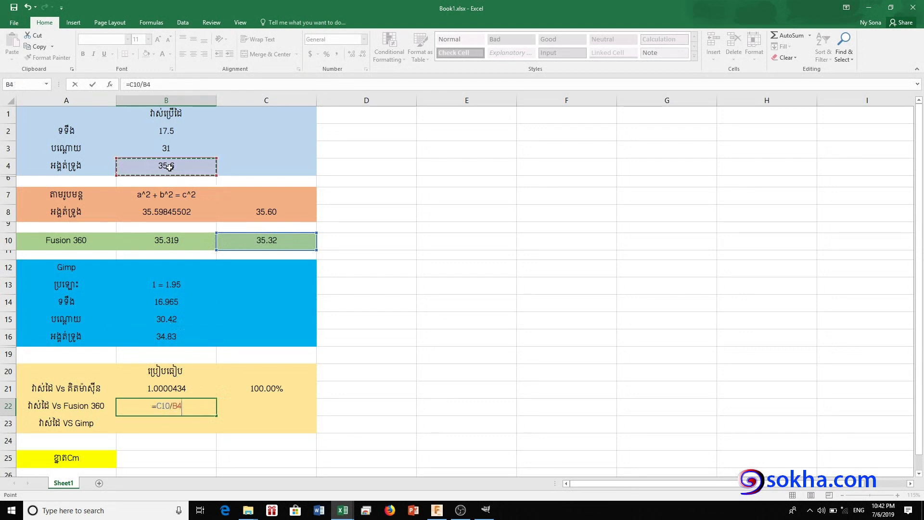
{"action": "key", "text": "Return"}
{"action": "left_click", "coordinate": [263, 404]}
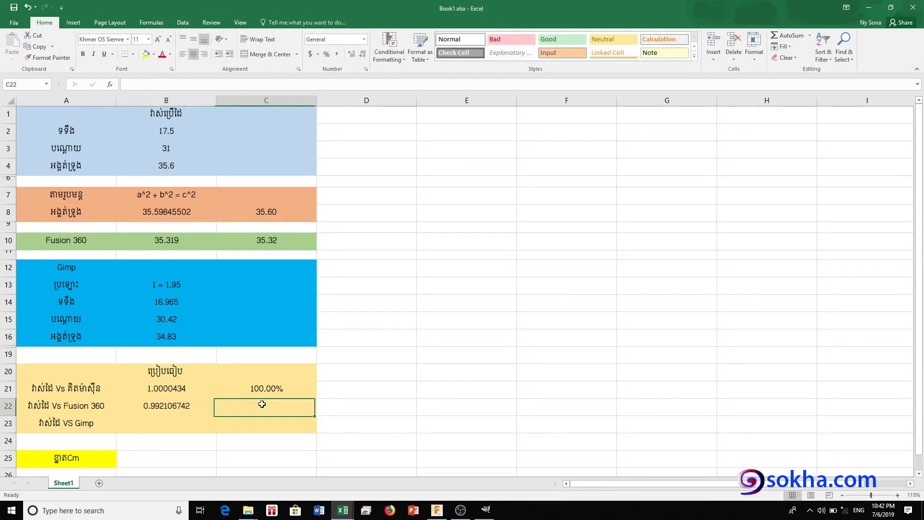
{"action": "type", "text": "="}
{"action": "left_click", "coordinate": [185, 410]}
{"action": "key", "text": "Return"}
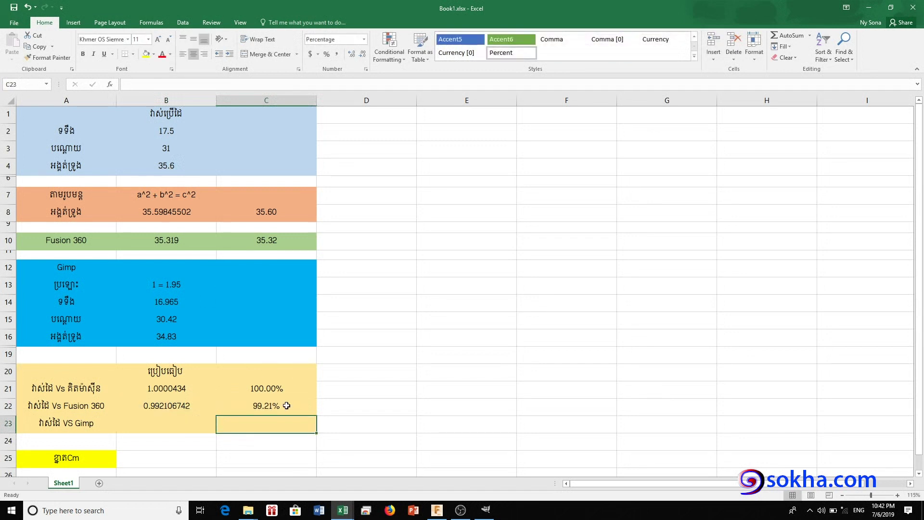
Step: Enter the Gimp ratio =B16/B4 in B23, giving 0.978394467
{"action": "scroll", "coordinate": [264, 408], "scroll_direction": "down", "scroll_amount": 1}
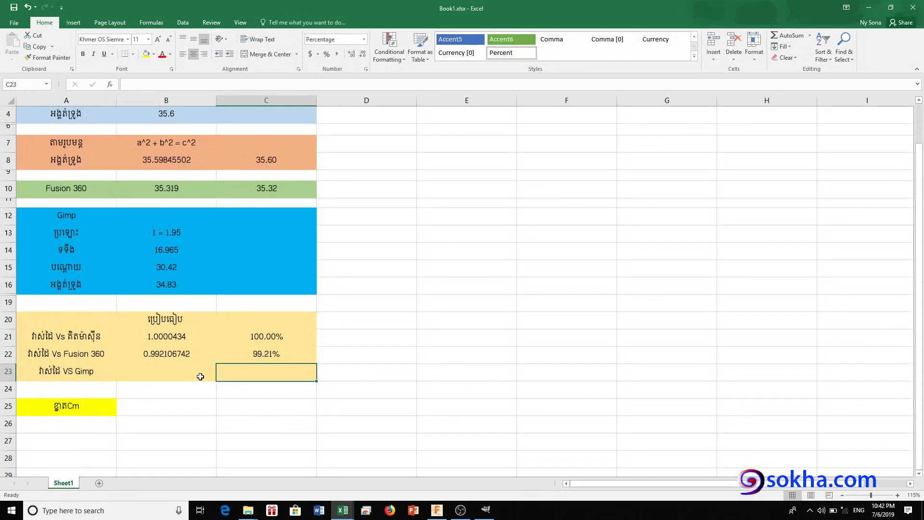
{"action": "left_click", "coordinate": [175, 377]}
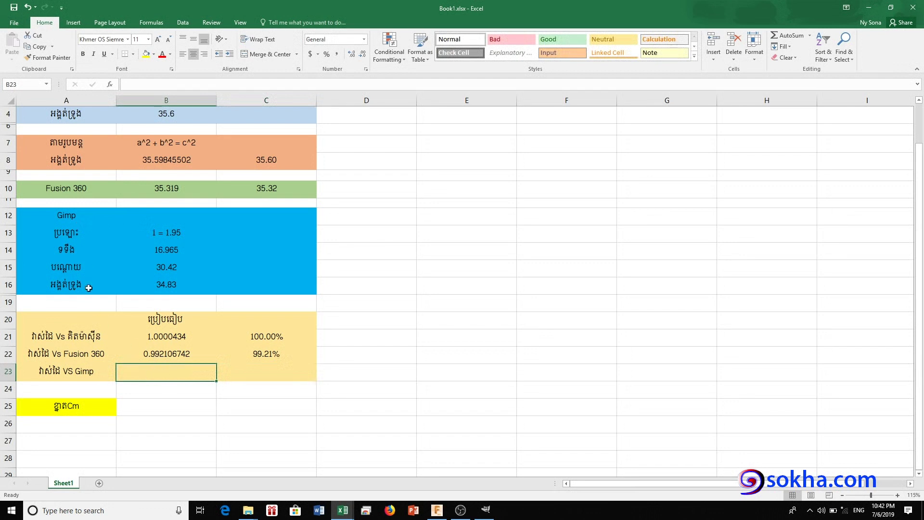
{"action": "type", "text": "="}
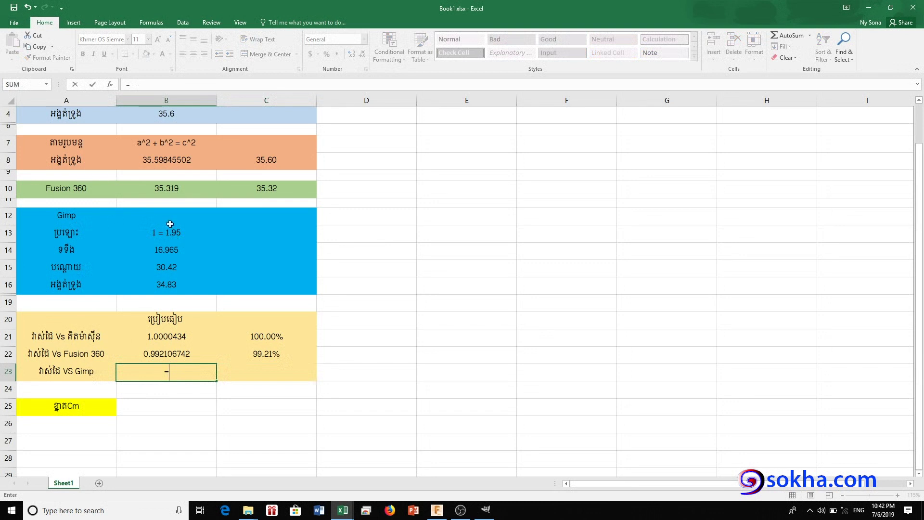
{"action": "left_click", "coordinate": [175, 286]}
{"action": "type", "text": "/"}
{"action": "scroll", "coordinate": [176, 158], "scroll_direction": "up", "scroll_amount": 1}
{"action": "left_click", "coordinate": [176, 158]}
{"action": "key", "text": "ctrl+Return"}
Step: Set C23 to =B23 to show 97.84%, then check the 100.00% cell's formula
{"action": "left_click", "coordinate": [251, 430]}
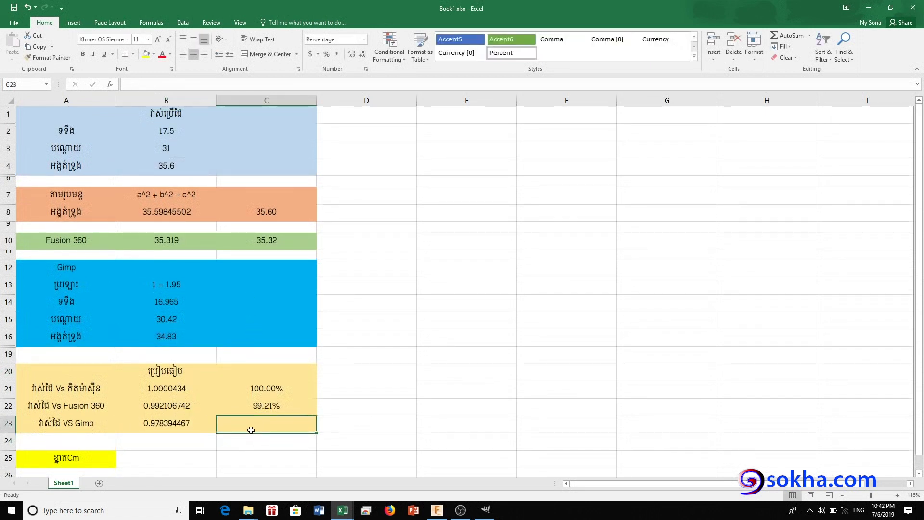
{"action": "type", "text": "="}
{"action": "left_click", "coordinate": [191, 424]}
{"action": "key", "text": "Return"}
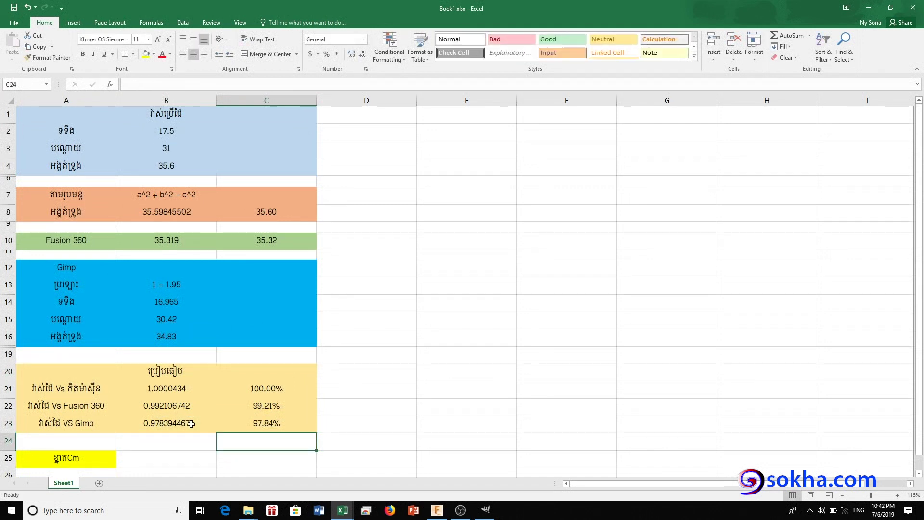
{"action": "scroll", "coordinate": [193, 421], "scroll_direction": "down", "scroll_amount": 1}
{"action": "left_click", "coordinate": [260, 339]}
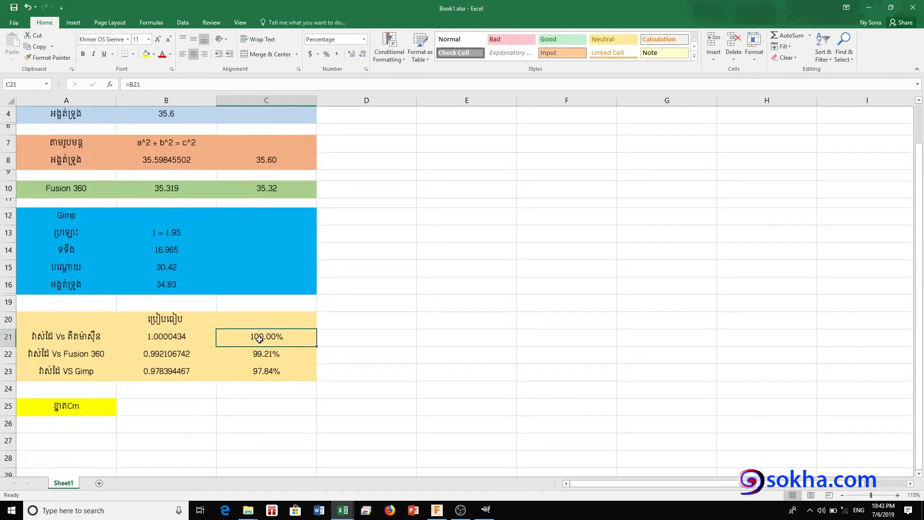
{"action": "left_click", "coordinate": [270, 355]}
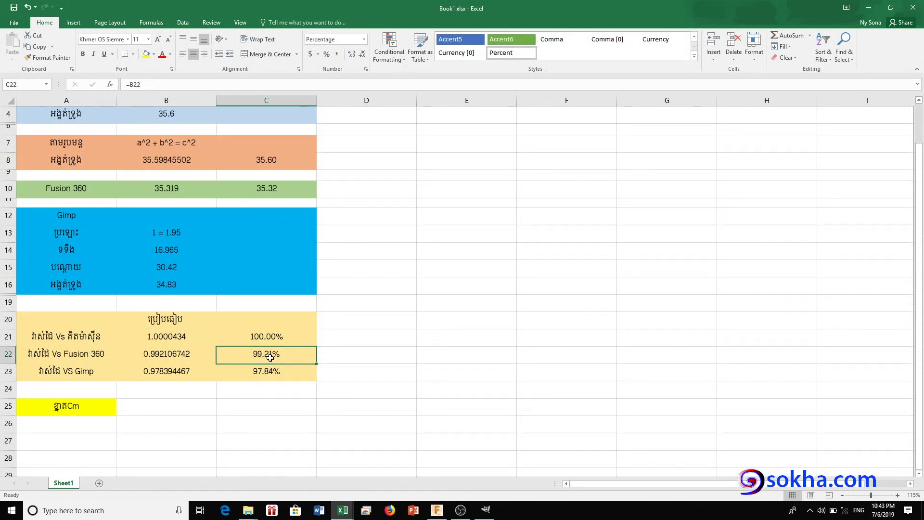
{"action": "left_click", "coordinate": [241, 376]}
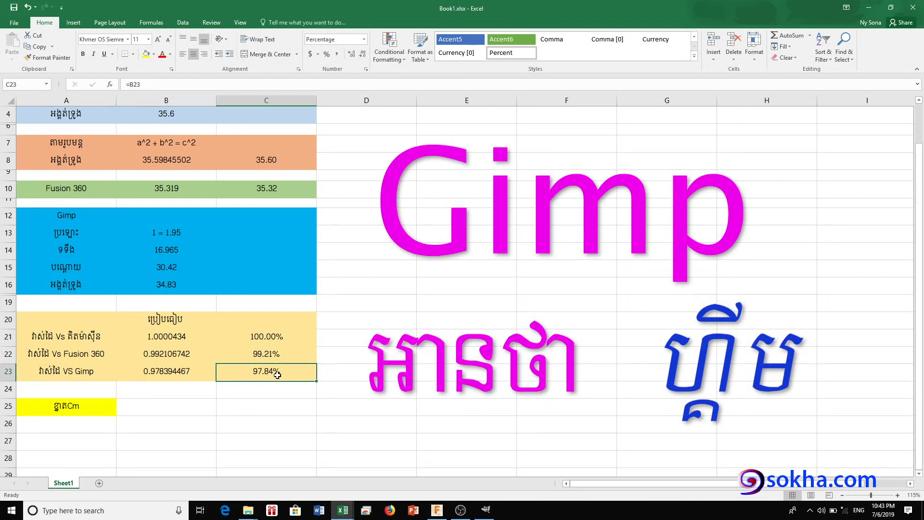
{"action": "scroll", "coordinate": [278, 374], "scroll_direction": "up", "scroll_amount": 1}
{"action": "scroll", "coordinate": [277, 375], "scroll_direction": "down", "scroll_amount": 3}
{"action": "scroll", "coordinate": [277, 375], "scroll_direction": "up", "scroll_amount": 3}
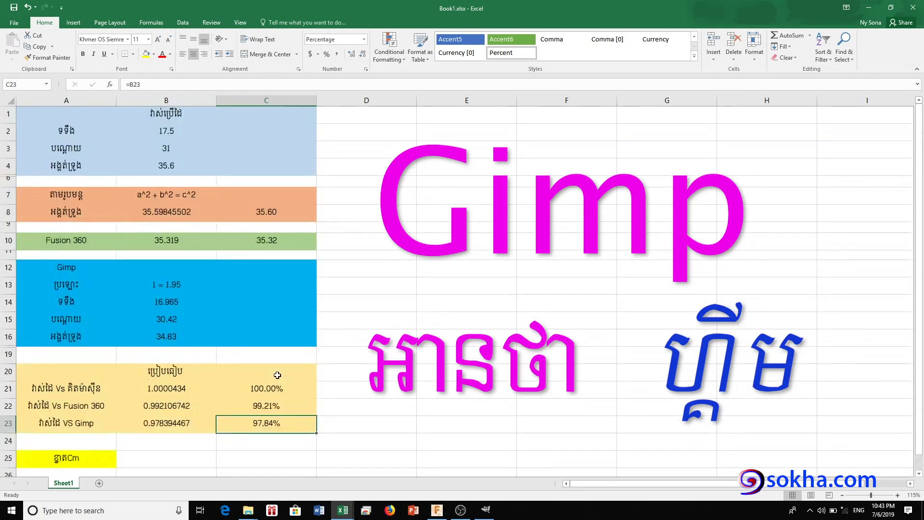
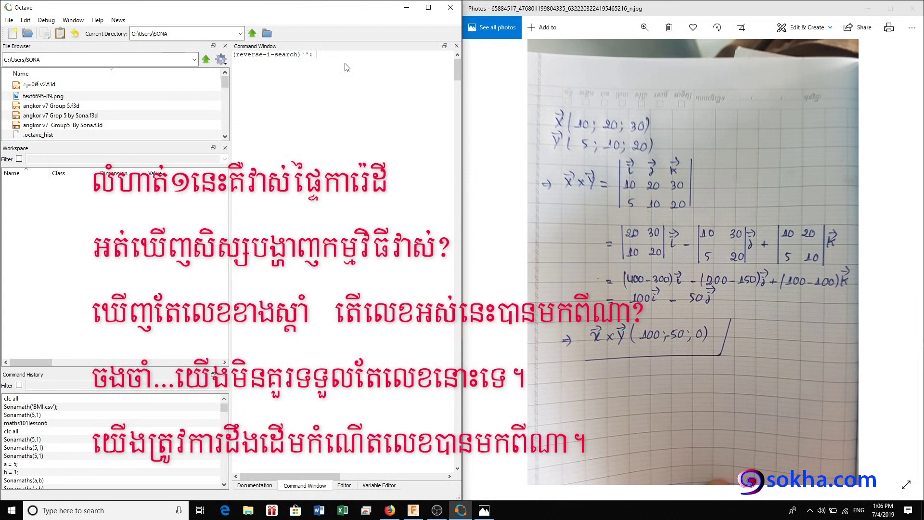
Step: In Octave, enter x=[10,20,30] and y=[5,10,20], then cross(x,y) to get 100 -50 0
{"action": "key", "text": "Return"}
{"action": "type", "text": "1"}
{"action": "type", "text": "0,2"}
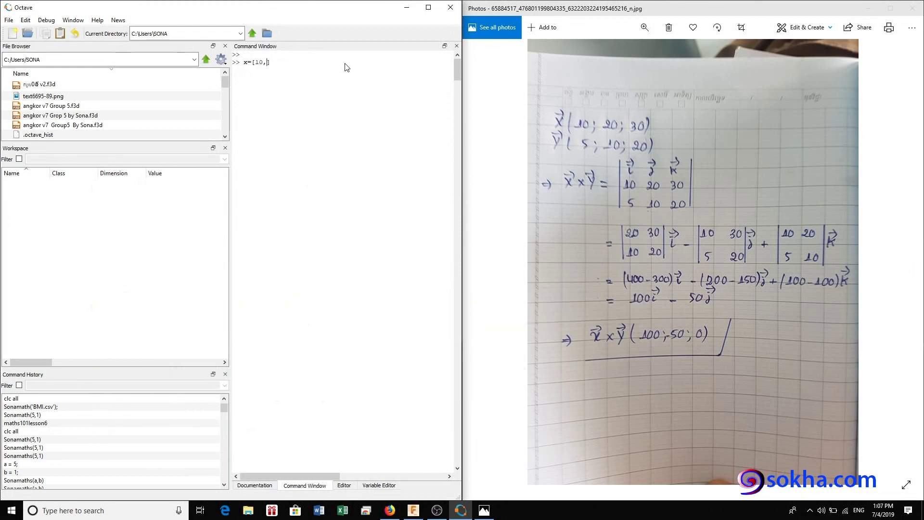
{"action": "type", "text": "0,30"}
{"action": "key", "text": "Return"}
{"action": "type", "text": "[]"}
{"action": "type", "text": "5"}
{"action": "type", "text": ",10"}
{"action": "key", "text": "End"}
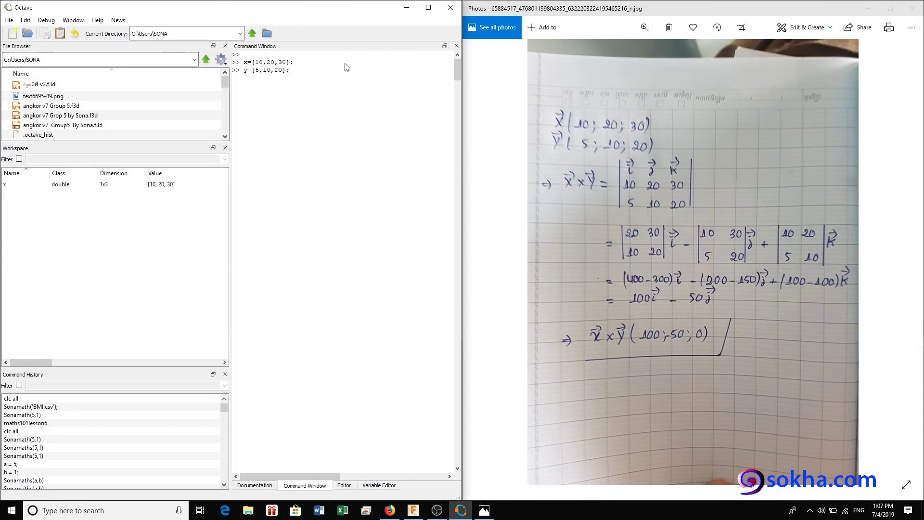
{"action": "key", "text": "Return"}
{"action": "type", "text": "cro"}
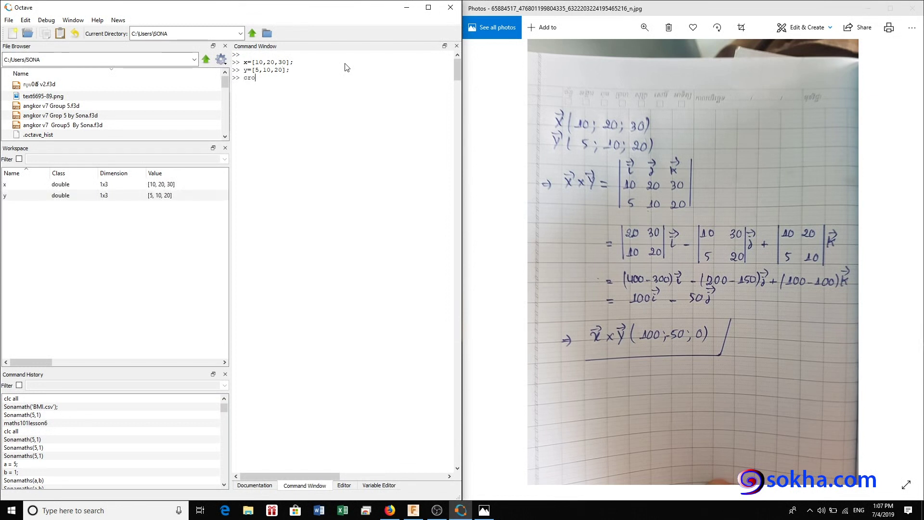
{"action": "type", "text": "ss(x,y"}
{"action": "key", "text": "Return"}
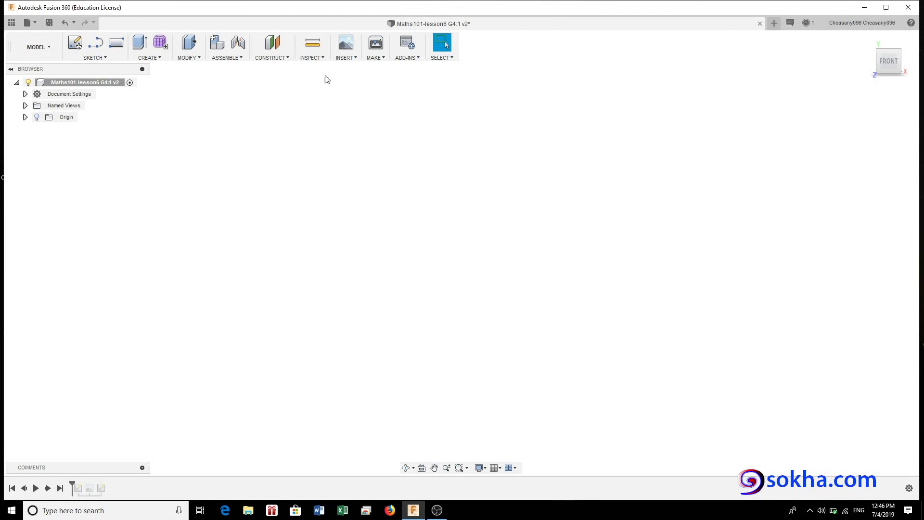
Step: Insert photo 20190602_163046 as a canvas on the XY plane, rotated 270° upright
{"action": "left_click", "coordinate": [344, 47]}
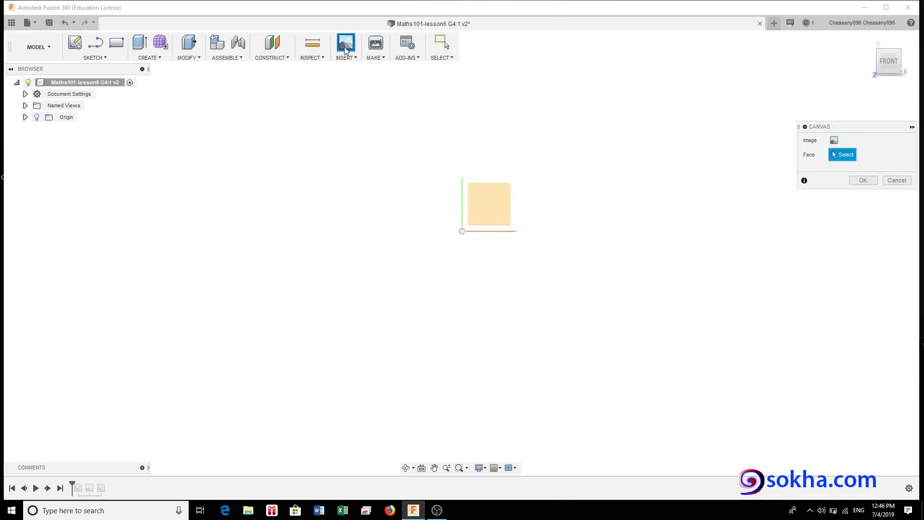
{"action": "left_click", "coordinate": [836, 141]}
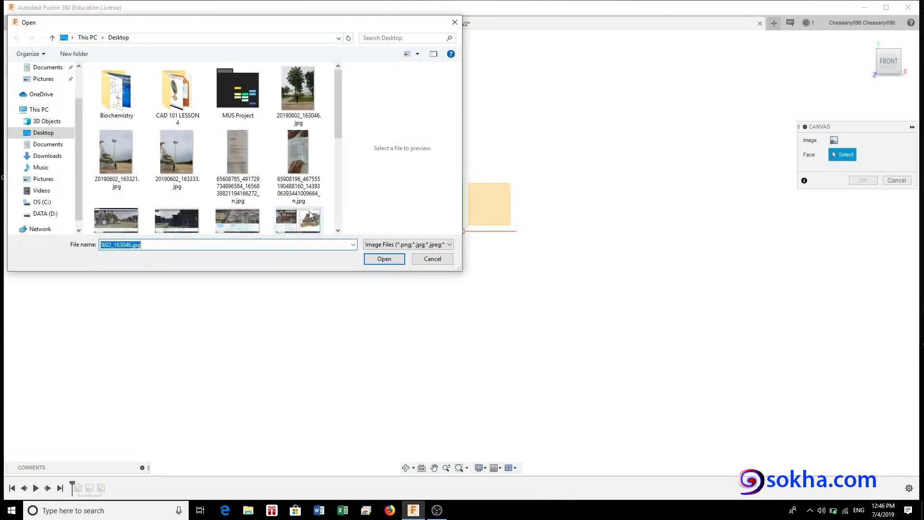
{"action": "left_click", "coordinate": [309, 102]}
{"action": "left_click", "coordinate": [376, 260]}
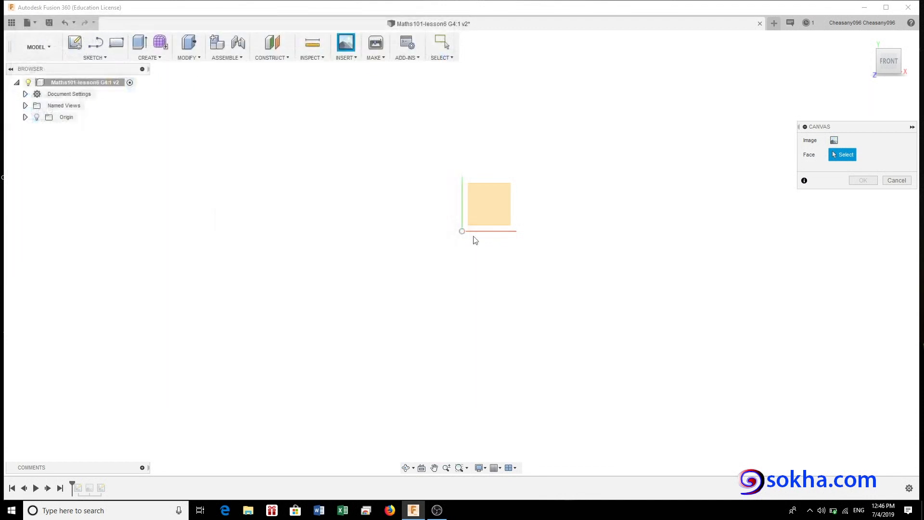
{"action": "left_click", "coordinate": [493, 207]}
{"action": "left_click_drag", "start_coordinate": [475, 219], "coordinate": [460, 334]}
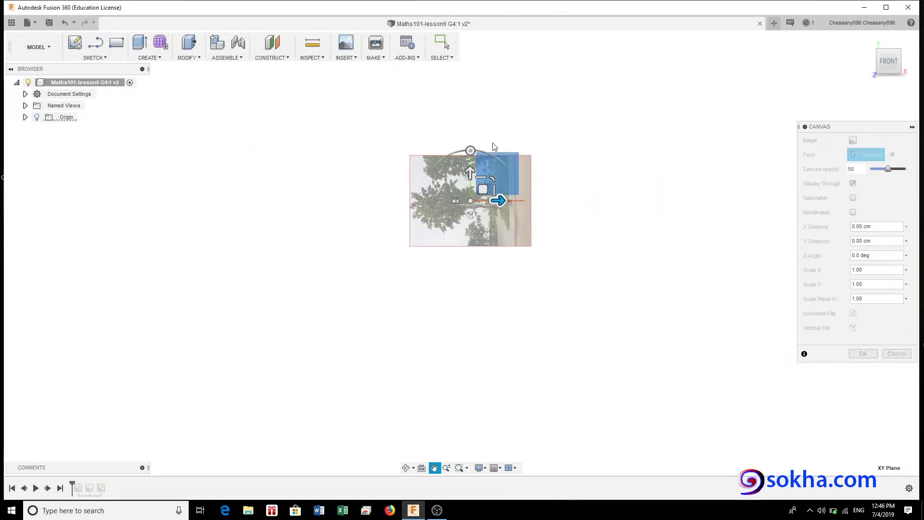
{"action": "mouse_move", "coordinate": [439, 235]}
{"action": "left_mouse_down"}
{"action": "mouse_move", "coordinate": [494, 293]}
{"action": "mouse_move", "coordinate": [500, 288]}
{"action": "left_mouse_up"}
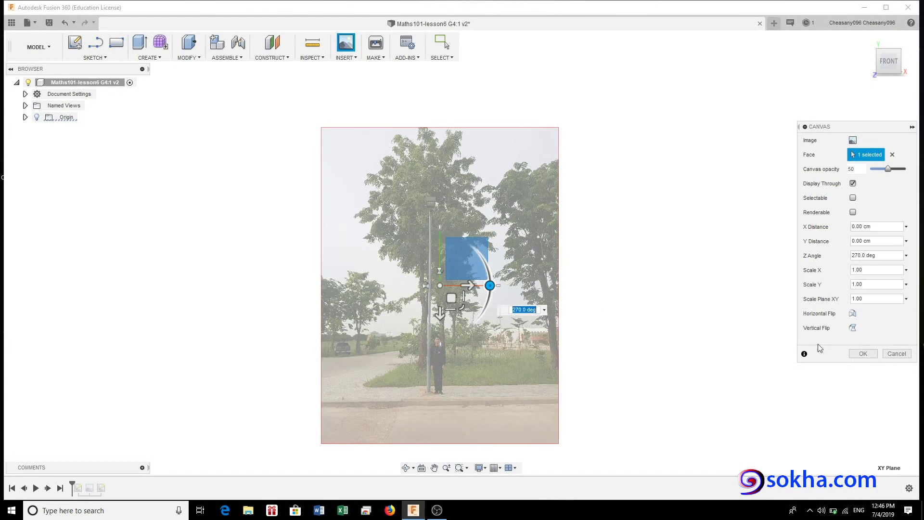
{"action": "left_click", "coordinate": [866, 352]}
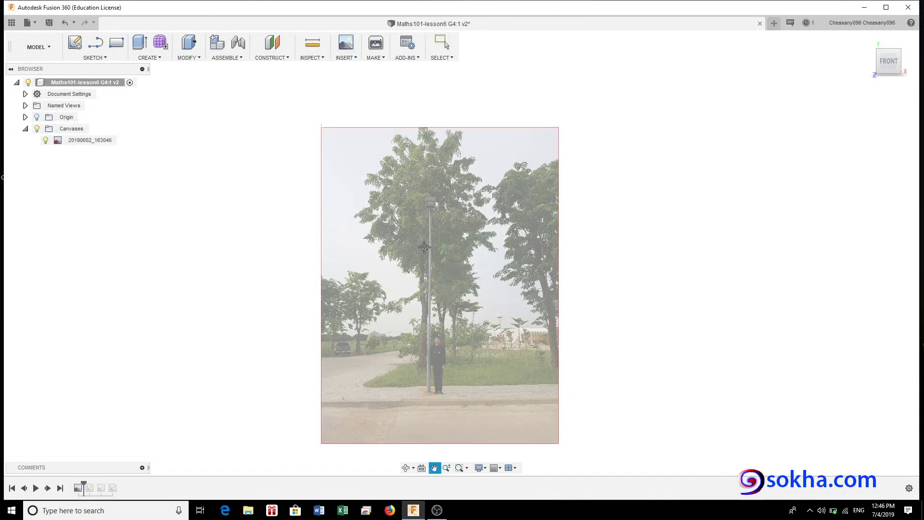
{"action": "left_click", "coordinate": [94, 140]}
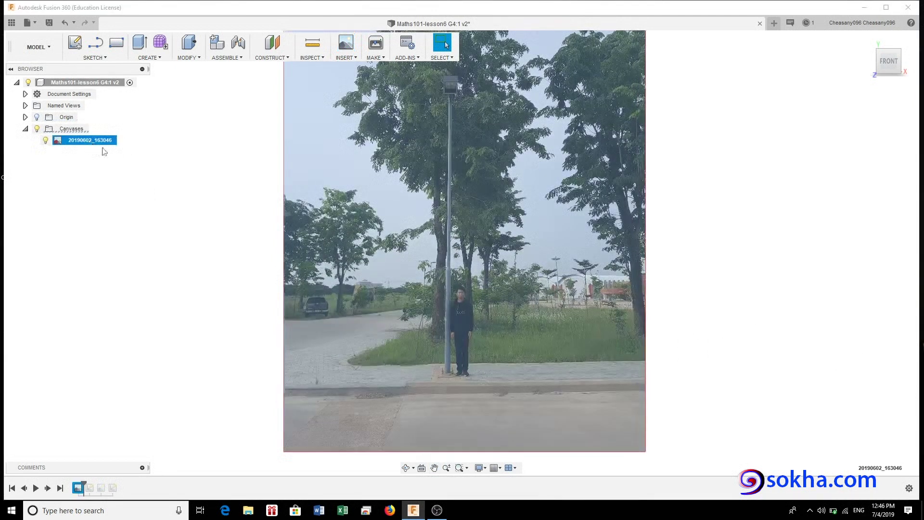
Step: Start calibrating the 20190602_163046 canvas from its browser context menu
{"action": "scroll", "coordinate": [495, 303], "scroll_direction": "up", "scroll_amount": 3}
{"action": "scroll", "coordinate": [466, 354], "scroll_direction": "up", "scroll_amount": 3}
{"action": "scroll", "coordinate": [456, 244], "scroll_direction": "up", "scroll_amount": 3}
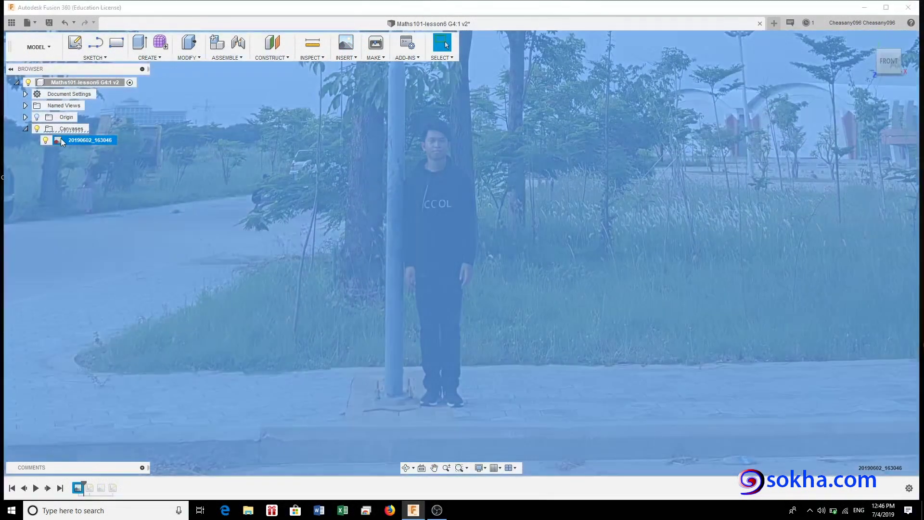
{"action": "right_click", "coordinate": [62, 140]}
{"action": "left_click", "coordinate": [105, 169]}
{"action": "scroll", "coordinate": [477, 164], "scroll_direction": "up", "scroll_amount": 2}
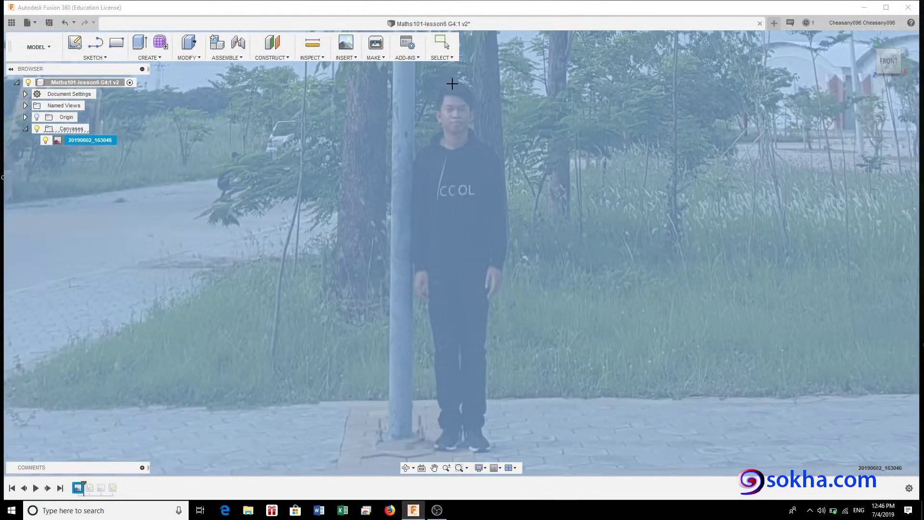
{"action": "scroll", "coordinate": [453, 85], "scroll_direction": "up", "scroll_amount": 3}
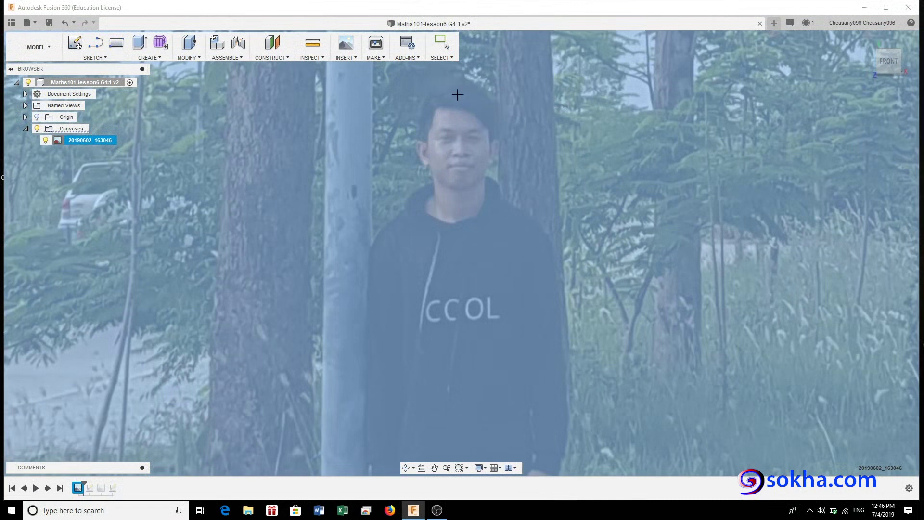
Step: Mark the person's head and shoes and set that distance to 166
{"action": "key", "text": "Escape"}
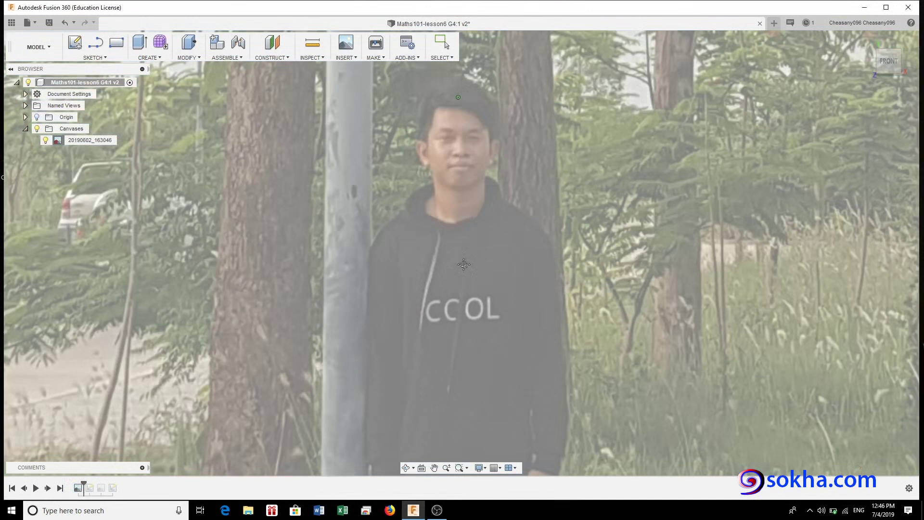
{"action": "left_click_drag", "start_coordinate": [464, 262], "coordinate": [483, 83]}
{"action": "left_click_drag", "start_coordinate": [489, 364], "coordinate": [522, 50]}
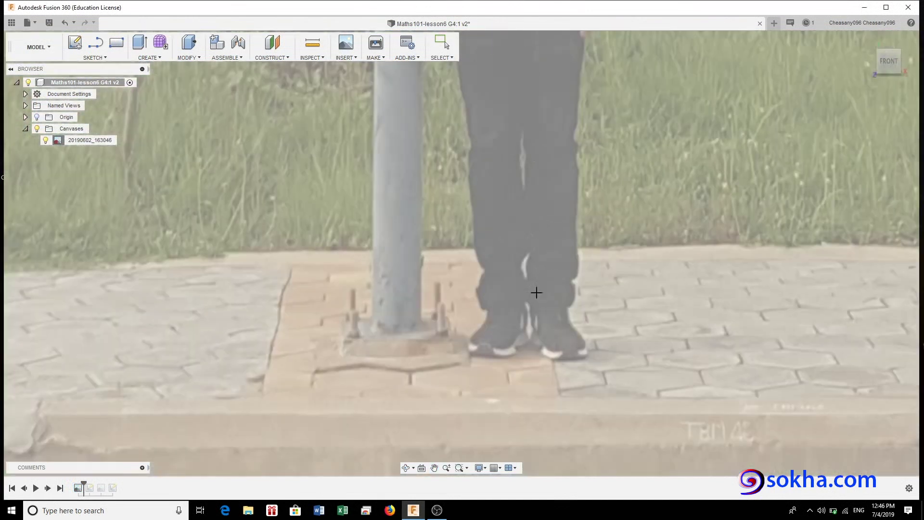
{"action": "scroll", "coordinate": [529, 323], "scroll_direction": "up", "scroll_amount": 2}
{"action": "scroll", "coordinate": [520, 342], "scroll_direction": "up", "scroll_amount": 2}
{"action": "scroll", "coordinate": [520, 322], "scroll_direction": "up", "scroll_amount": 1}
{"action": "scroll", "coordinate": [522, 318], "scroll_direction": "up", "scroll_amount": 1}
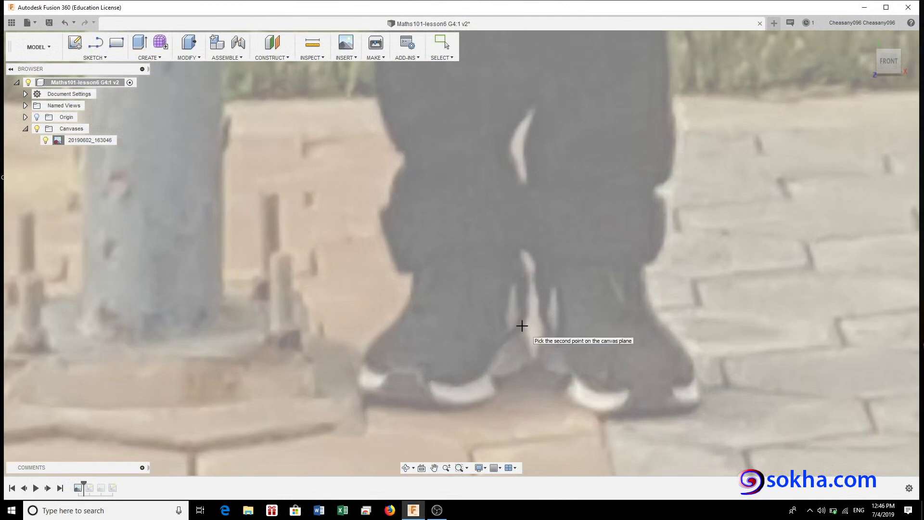
{"action": "left_click", "coordinate": [522, 326]}
{"action": "type", "text": "166"}
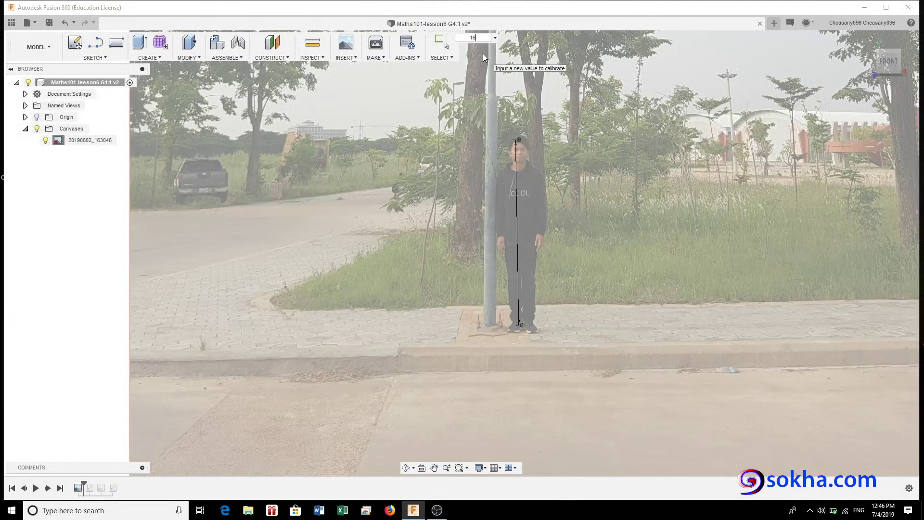
{"action": "key", "text": "Return"}
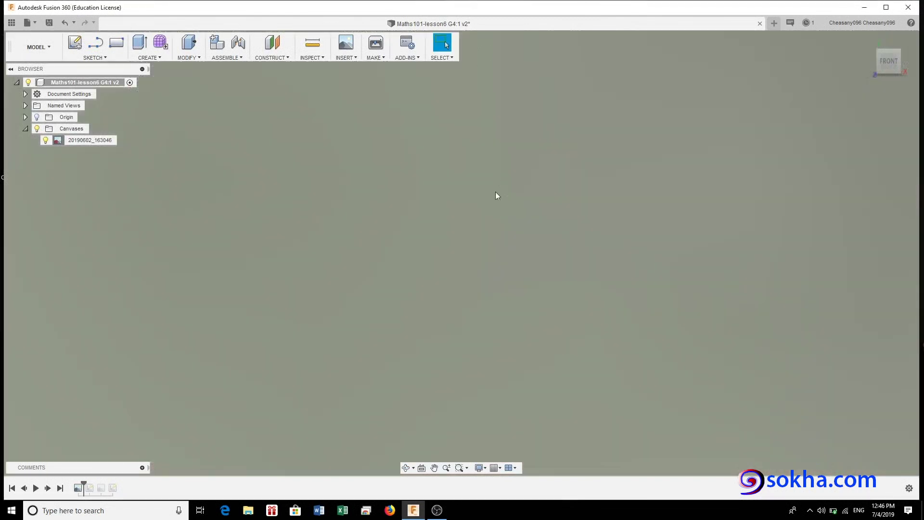
Step: Start a line sketch on the photo canvas's plane
{"action": "scroll", "coordinate": [494, 207], "scroll_direction": "down", "scroll_amount": 3}
{"action": "scroll", "coordinate": [494, 207], "scroll_direction": "down", "scroll_amount": 3}
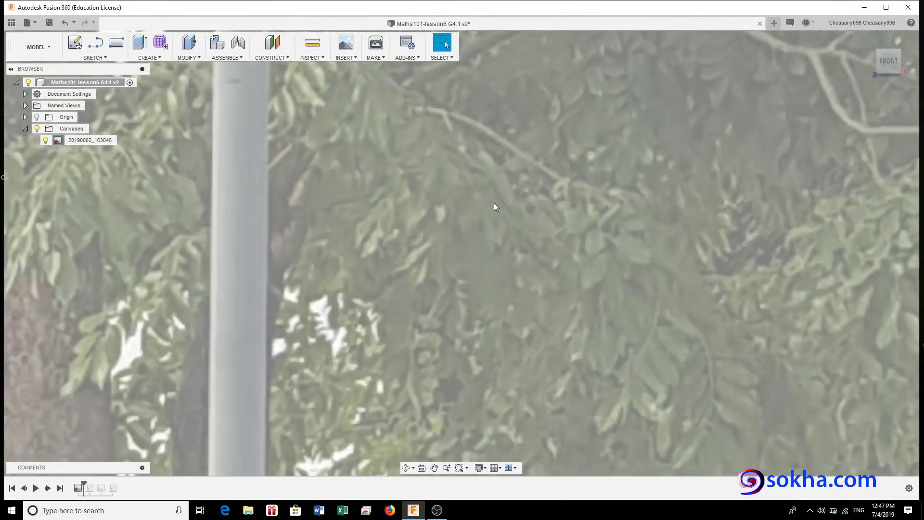
{"action": "scroll", "coordinate": [494, 207], "scroll_direction": "down", "scroll_amount": 3}
{"action": "scroll", "coordinate": [494, 208], "scroll_direction": "down", "scroll_amount": 2}
{"action": "scroll", "coordinate": [495, 207], "scroll_direction": "down", "scroll_amount": 3}
{"action": "scroll", "coordinate": [494, 207], "scroll_direction": "down", "scroll_amount": 2}
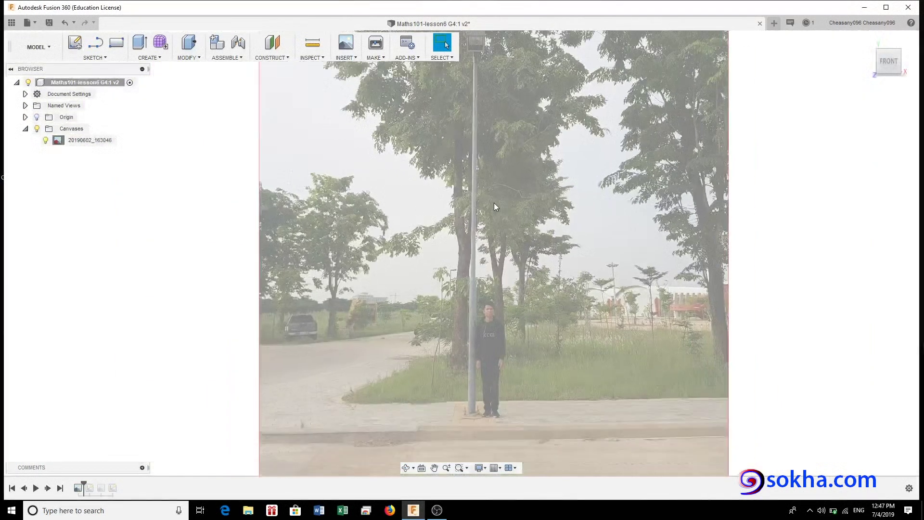
{"action": "scroll", "coordinate": [494, 207], "scroll_direction": "down", "scroll_amount": 2}
{"action": "left_click", "coordinate": [95, 42]}
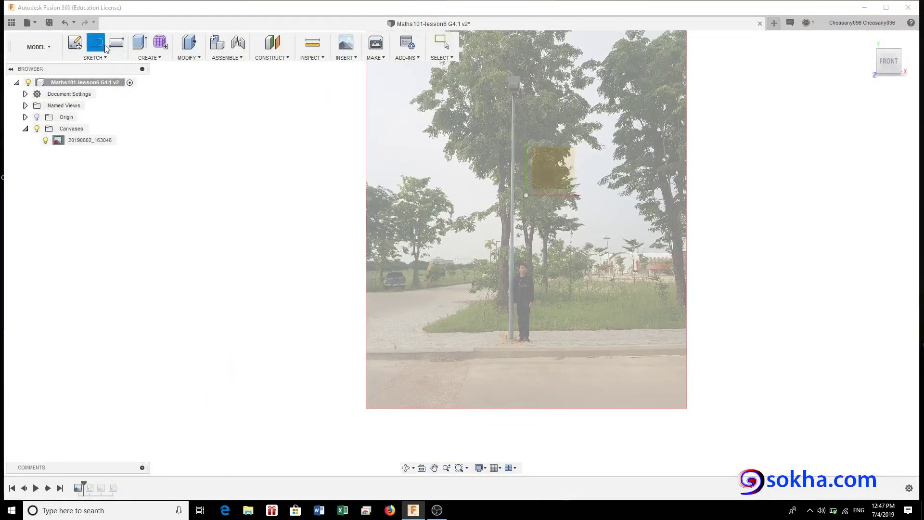
{"action": "scroll", "coordinate": [511, 343], "scroll_direction": "up", "scroll_amount": 5}
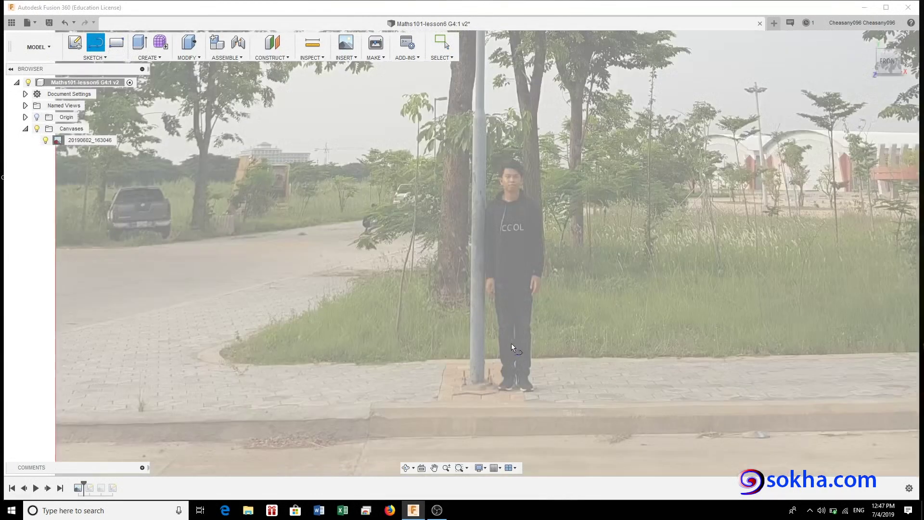
{"action": "scroll", "coordinate": [547, 190], "scroll_direction": "up", "scroll_amount": 2}
{"action": "scroll", "coordinate": [547, 191], "scroll_direction": "down", "scroll_amount": 3}
{"action": "scroll", "coordinate": [547, 195], "scroll_direction": "down", "scroll_amount": 2}
{"action": "left_click", "coordinate": [570, 120]}
Step: Draw a line from the lamp pole's base up to the top of the lamp
{"action": "scroll", "coordinate": [388, 419], "scroll_direction": "up", "scroll_amount": 2}
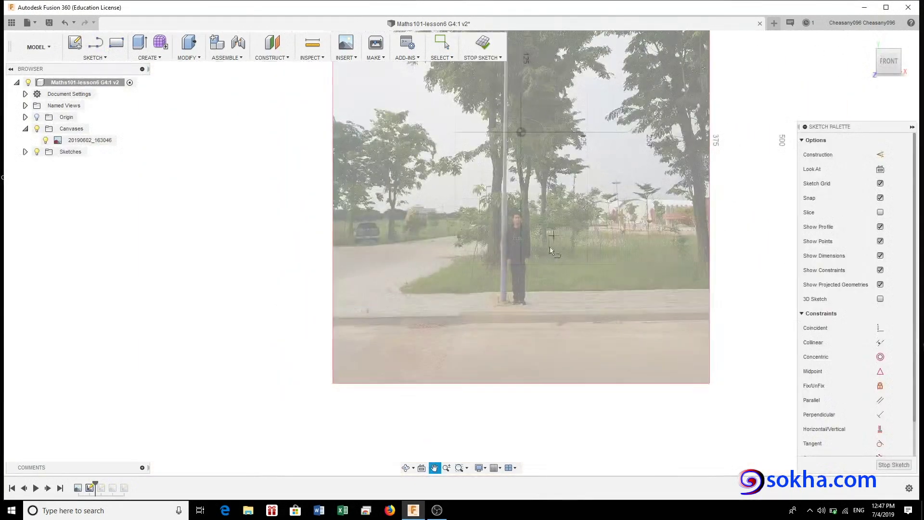
{"action": "scroll", "coordinate": [388, 419], "scroll_direction": "up", "scroll_amount": 5}
{"action": "scroll", "coordinate": [388, 419], "scroll_direction": "up", "scroll_amount": 5}
{"action": "scroll", "coordinate": [387, 419], "scroll_direction": "up", "scroll_amount": 2}
{"action": "scroll", "coordinate": [427, 334], "scroll_direction": "up", "scroll_amount": 2}
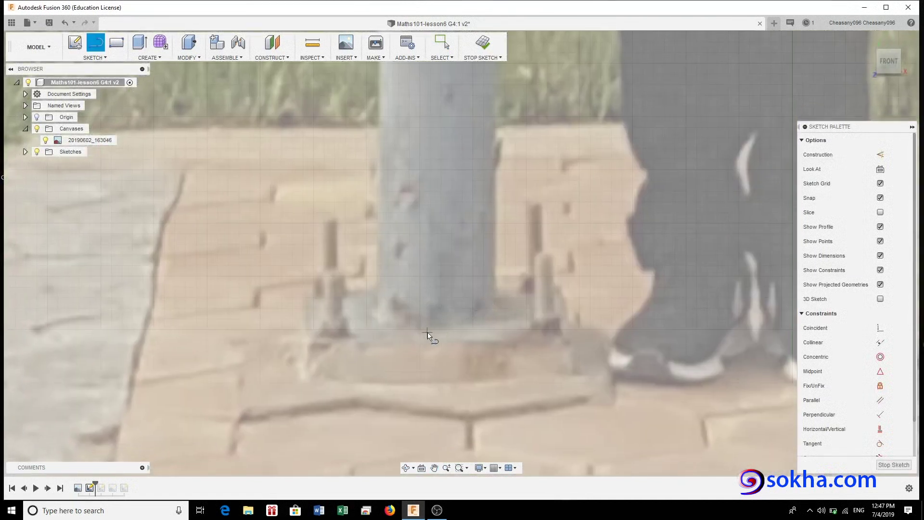
{"action": "scroll", "coordinate": [429, 335], "scroll_direction": "up", "scroll_amount": 2}
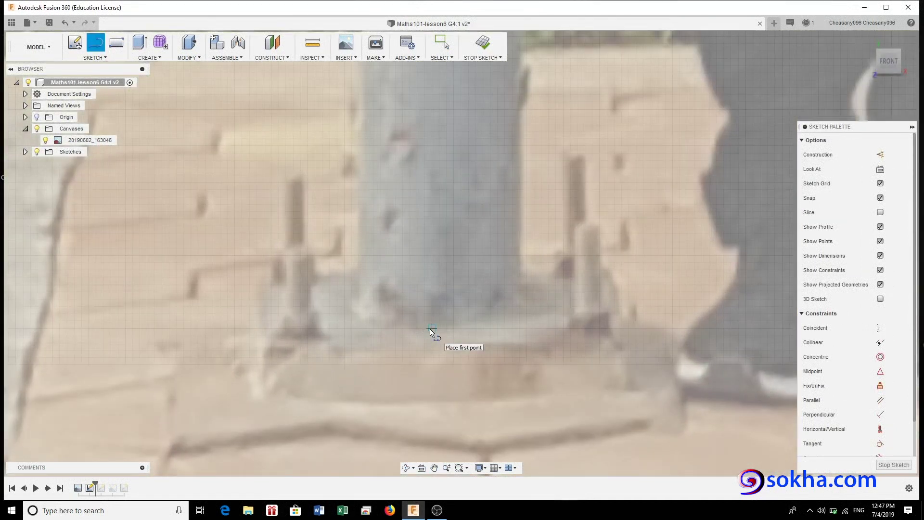
{"action": "scroll", "coordinate": [431, 332], "scroll_direction": "down", "scroll_amount": 2}
{"action": "scroll", "coordinate": [430, 331], "scroll_direction": "down", "scroll_amount": 2}
{"action": "scroll", "coordinate": [432, 325], "scroll_direction": "down", "scroll_amount": 2}
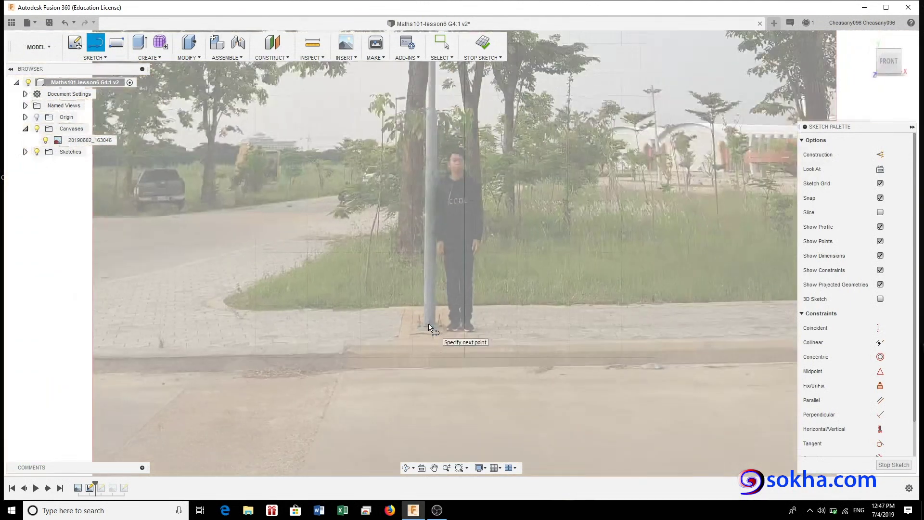
{"action": "scroll", "coordinate": [431, 325], "scroll_direction": "down", "scroll_amount": 2}
{"action": "left_click", "coordinate": [430, 322]}
{"action": "scroll", "coordinate": [429, 241], "scroll_direction": "up", "scroll_amount": 3}
{"action": "scroll", "coordinate": [420, 253], "scroll_direction": "up", "scroll_amount": 3}
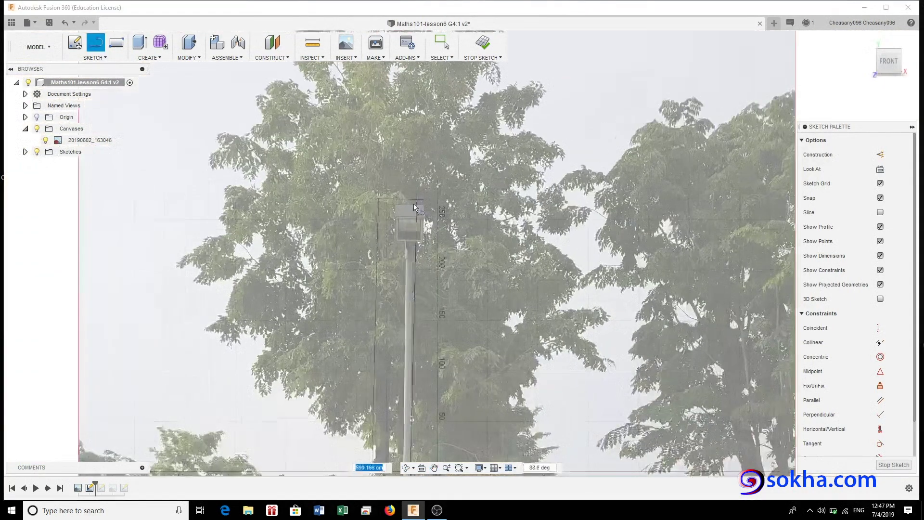
{"action": "scroll", "coordinate": [410, 208], "scroll_direction": "up", "scroll_amount": 2}
{"action": "scroll", "coordinate": [409, 207], "scroll_direction": "up", "scroll_amount": 2}
{"action": "scroll", "coordinate": [406, 207], "scroll_direction": "up", "scroll_amount": 2}
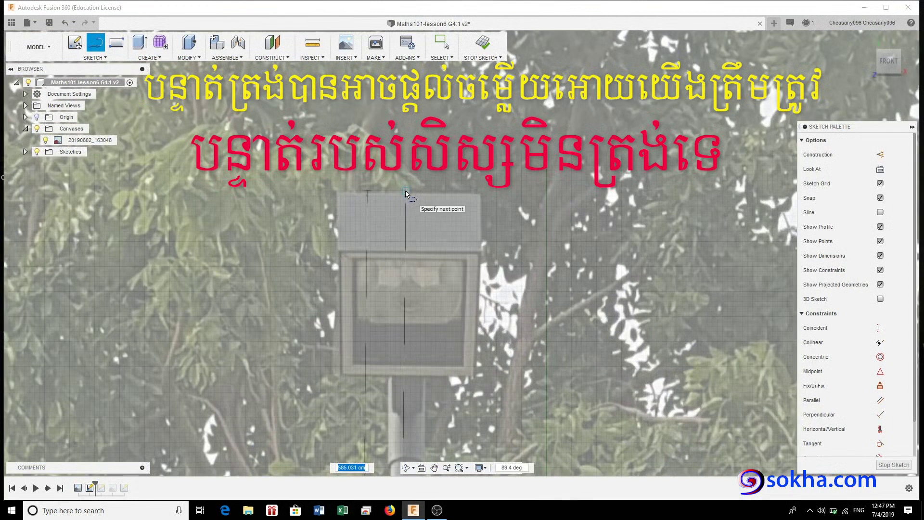
{"action": "left_click", "coordinate": [406, 194]}
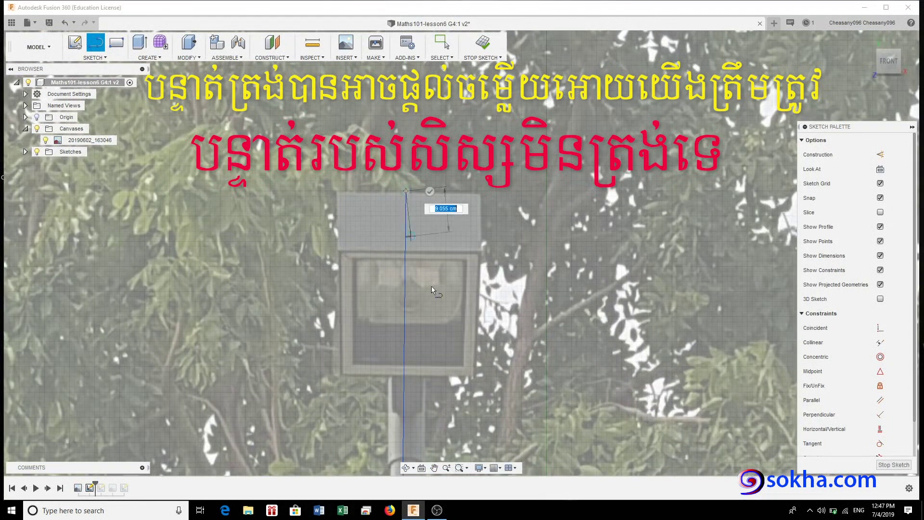
{"action": "scroll", "coordinate": [424, 260], "scroll_direction": "down", "scroll_amount": 3}
{"action": "scroll", "coordinate": [462, 298], "scroll_direction": "down", "scroll_amount": 2}
{"action": "scroll", "coordinate": [467, 327], "scroll_direction": "down", "scroll_amount": 2}
{"action": "scroll", "coordinate": [467, 328], "scroll_direction": "down", "scroll_amount": 2}
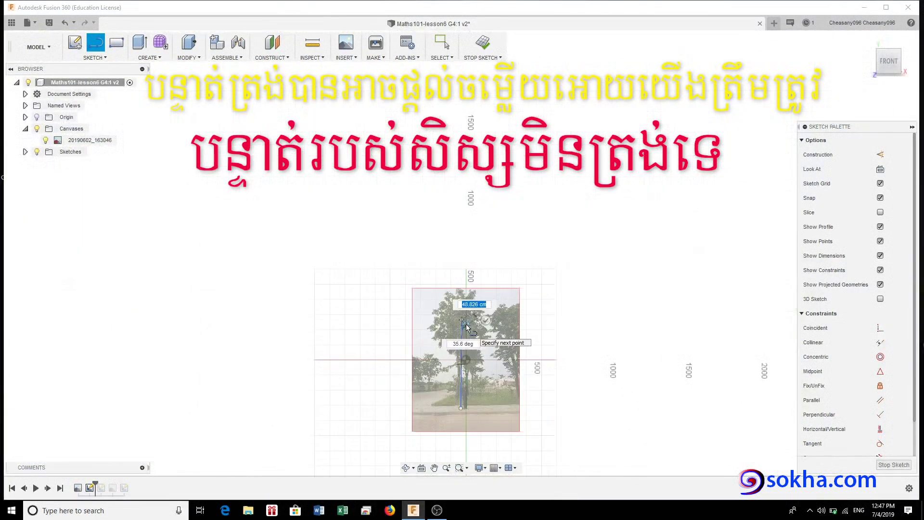
Step: Finish the sketch and select the pole line to read its 585.031 cm length
{"action": "left_click", "coordinate": [481, 44]}
{"action": "scroll", "coordinate": [423, 273], "scroll_direction": "up", "scroll_amount": 3}
{"action": "scroll", "coordinate": [434, 272], "scroll_direction": "up", "scroll_amount": 4}
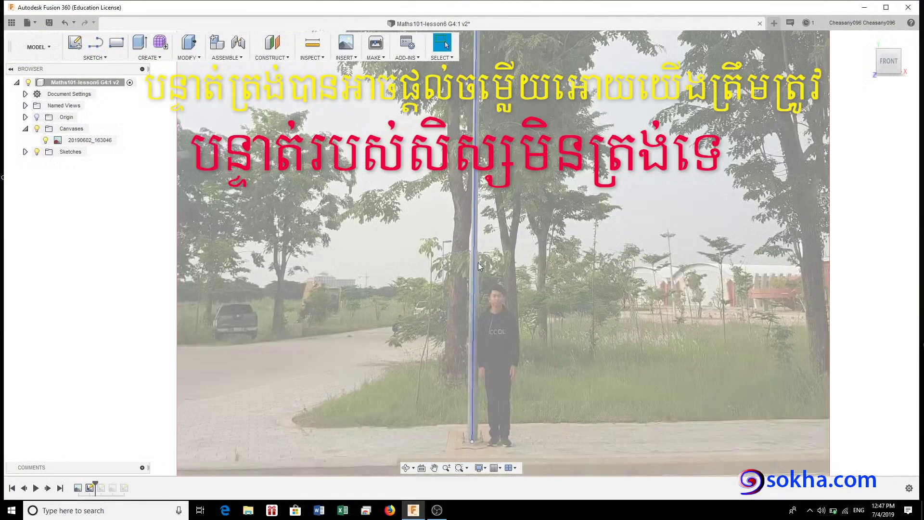
{"action": "left_click", "coordinate": [475, 268]}
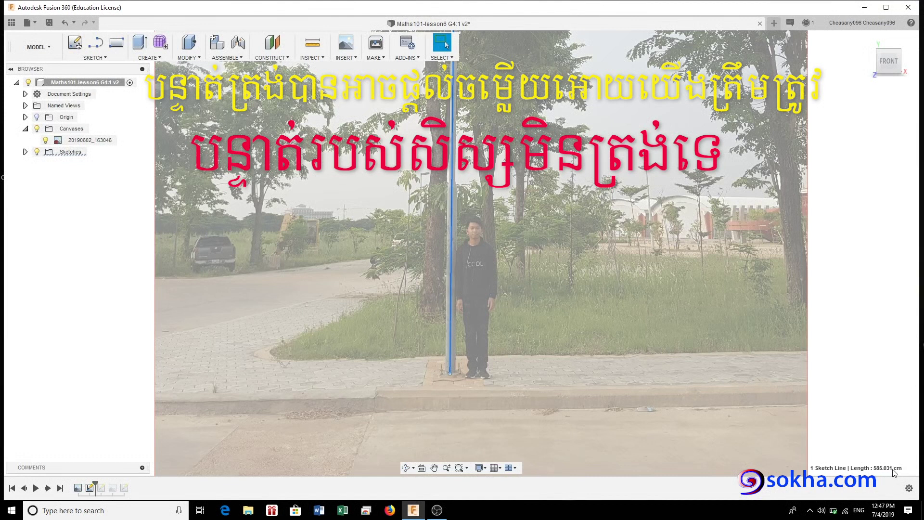
{"action": "scroll", "coordinate": [650, 370], "scroll_direction": "down", "scroll_amount": 3}
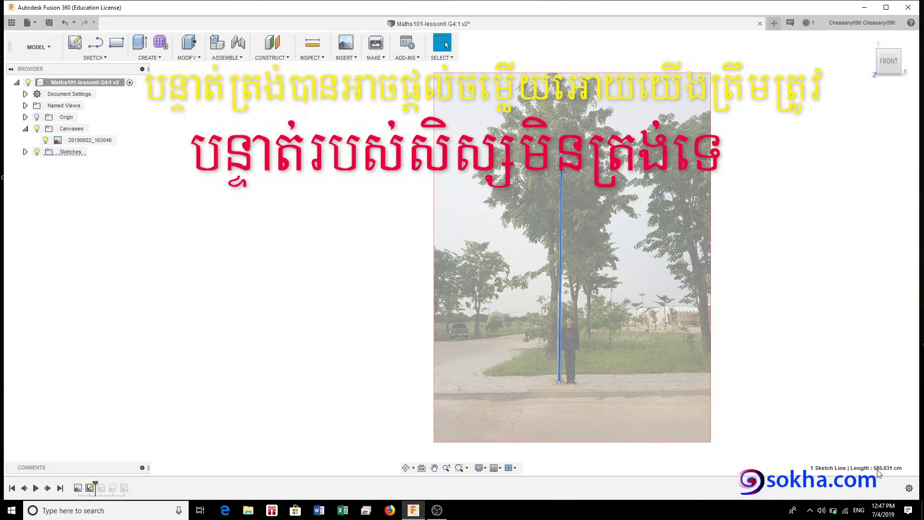
{"action": "scroll", "coordinate": [593, 326], "scroll_direction": "down", "scroll_amount": 2}
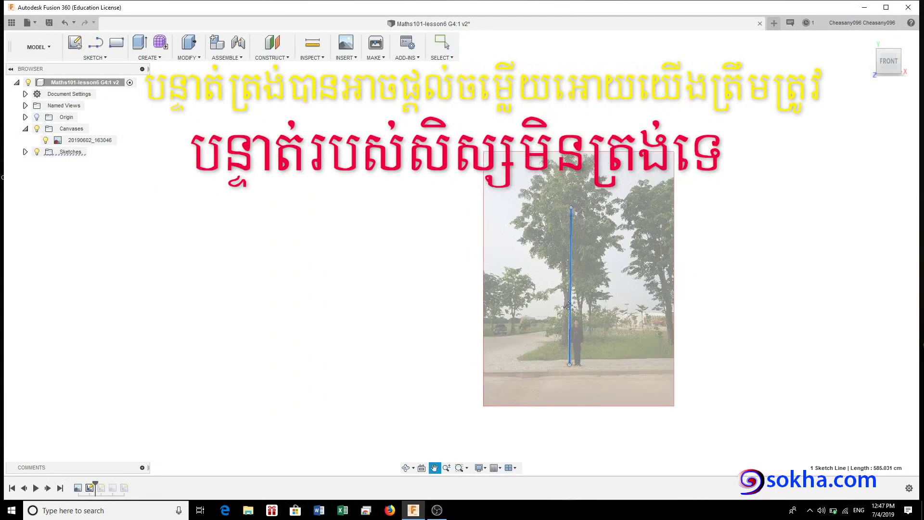
{"action": "left_click_drag", "start_coordinate": [593, 326], "coordinate": [448, 267]}
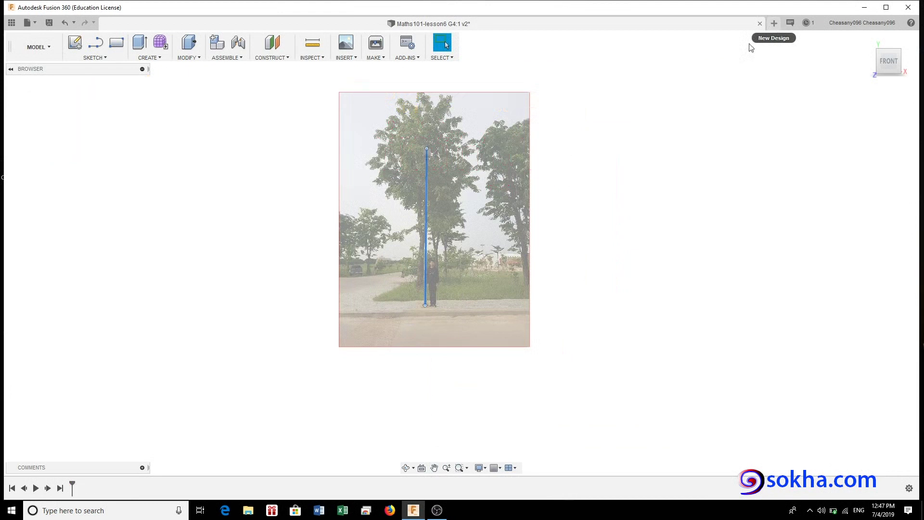
Step: In a new design, insert 20190602_163333.jpg as an XY-plane canvas rotated 265°
{"action": "left_click", "coordinate": [774, 23]}
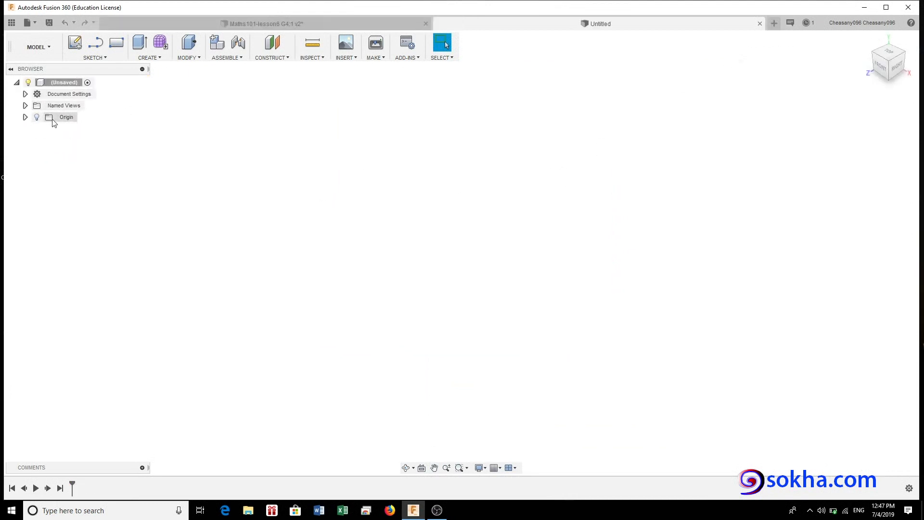
{"action": "left_click", "coordinate": [351, 44]}
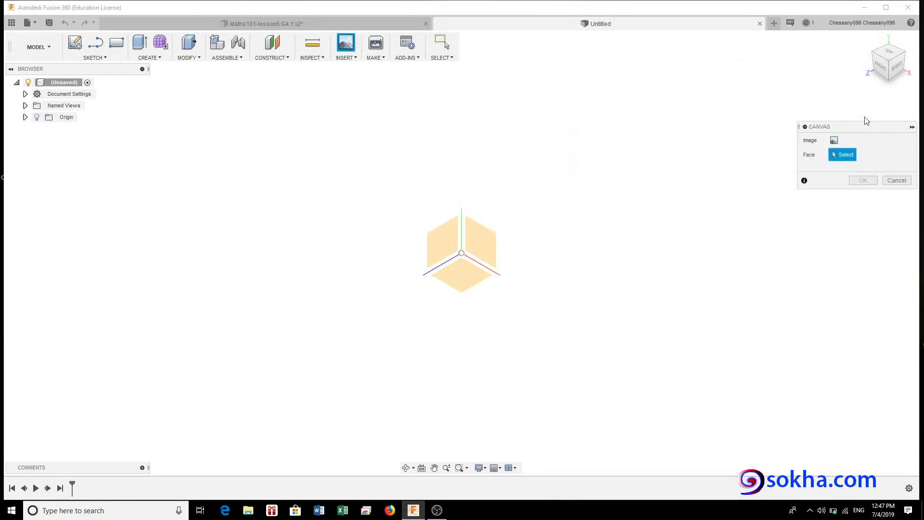
{"action": "left_click", "coordinate": [177, 171]}
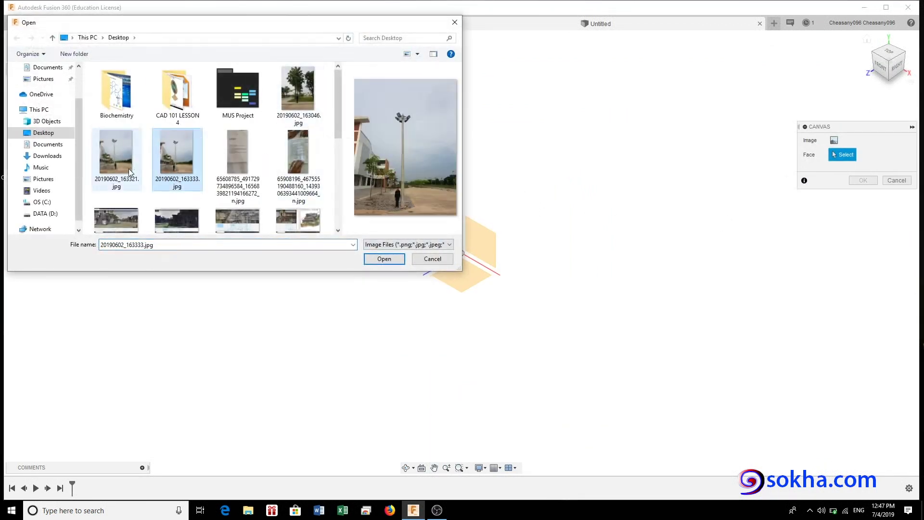
{"action": "double_click", "coordinate": [175, 165]}
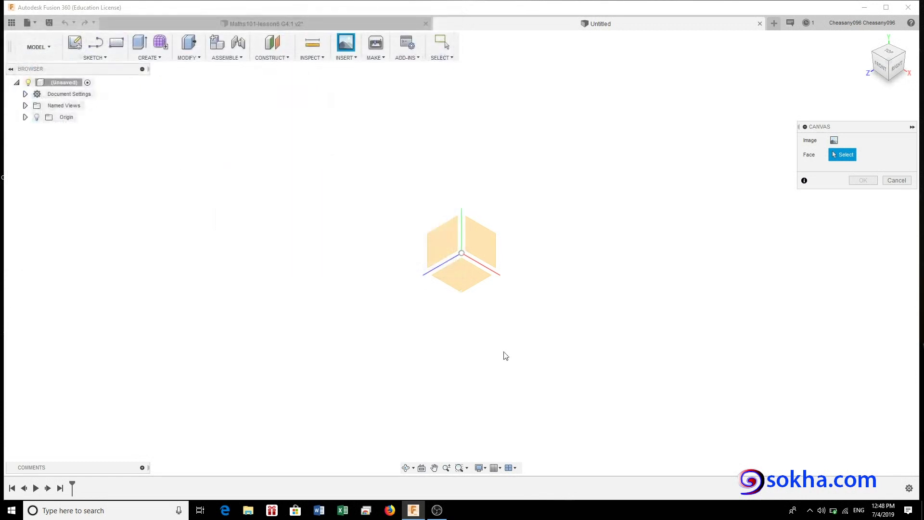
{"action": "left_click", "coordinate": [478, 242]}
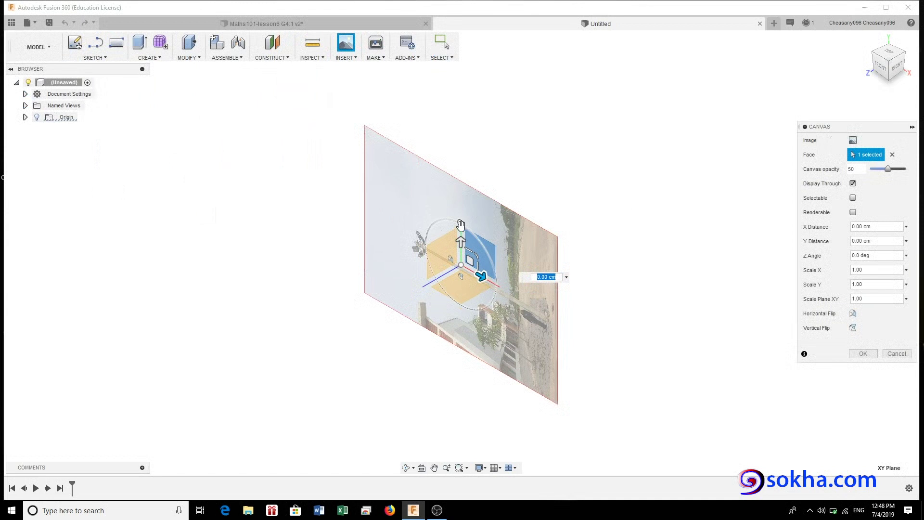
{"action": "left_click_drag", "start_coordinate": [497, 270], "coordinate": [498, 290]}
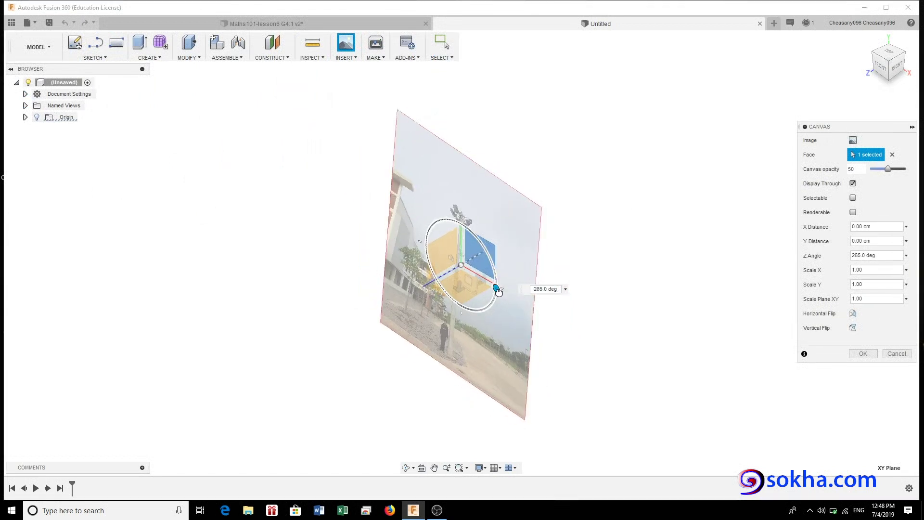
{"action": "left_click", "coordinate": [864, 353]}
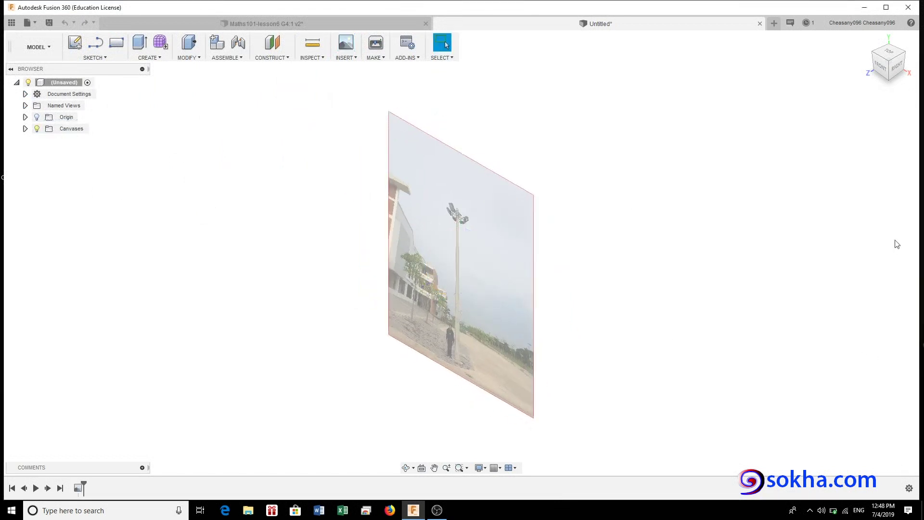
Step: Switch to the front view and select the 20190602_163333 canvas in the browser
{"action": "left_click", "coordinate": [881, 65]}
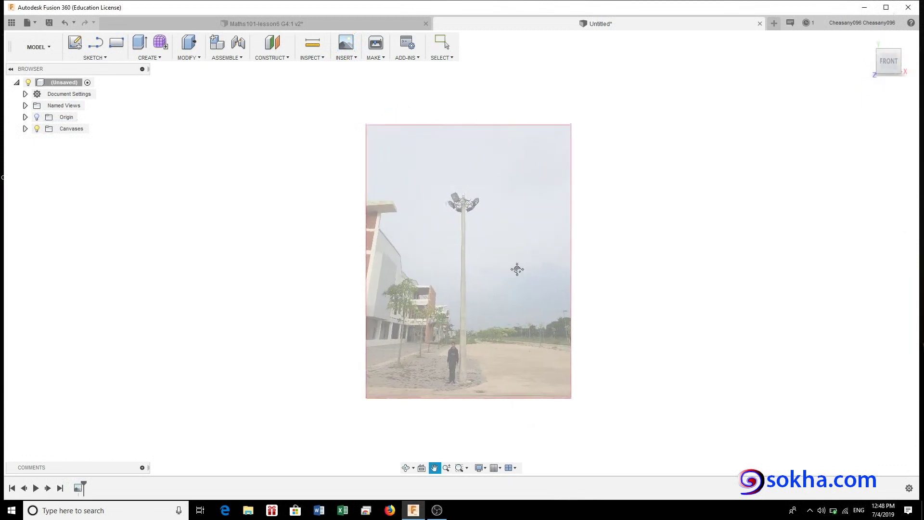
{"action": "scroll", "coordinate": [526, 255], "scroll_direction": "up", "scroll_amount": 3}
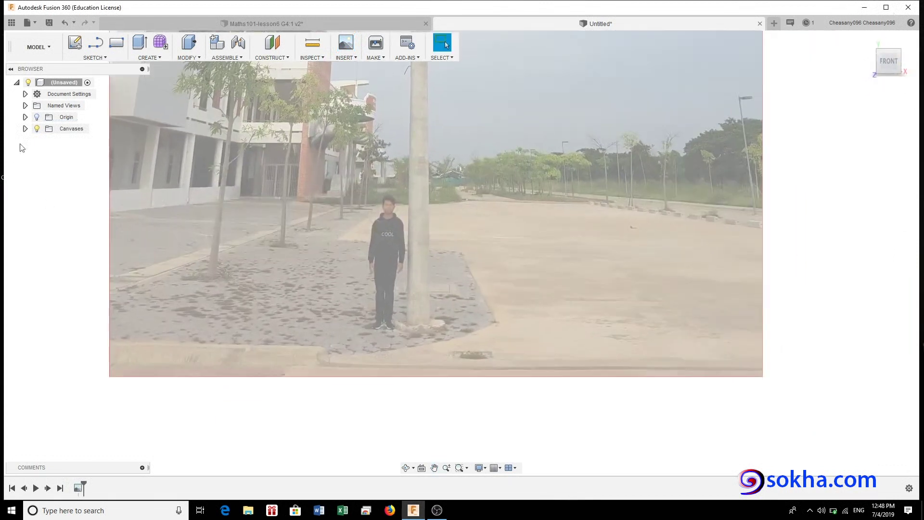
{"action": "left_click", "coordinate": [59, 129]}
{"action": "left_click", "coordinate": [25, 129]}
{"action": "left_click", "coordinate": [45, 140]}
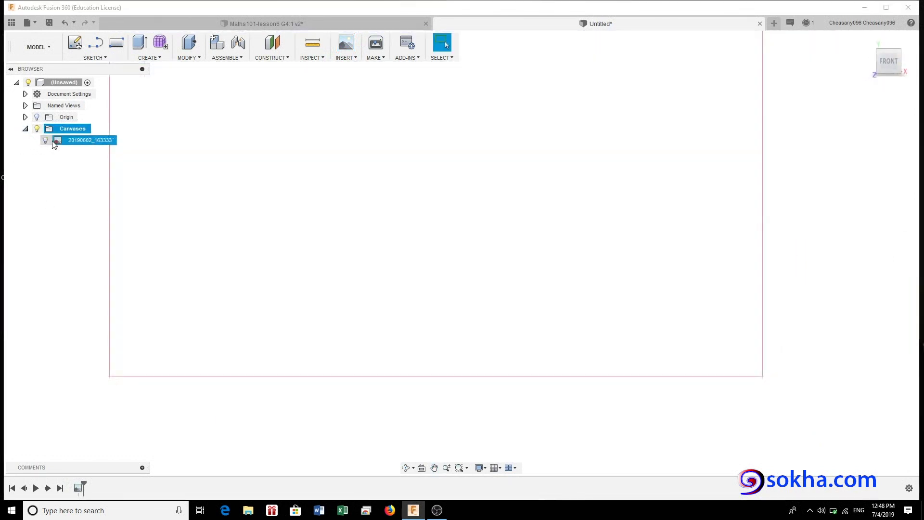
{"action": "left_click", "coordinate": [45, 140]}
Step: Calibrate the canvas by marking the person's head and feet as 166 tall
{"action": "right_click", "coordinate": [69, 142]}
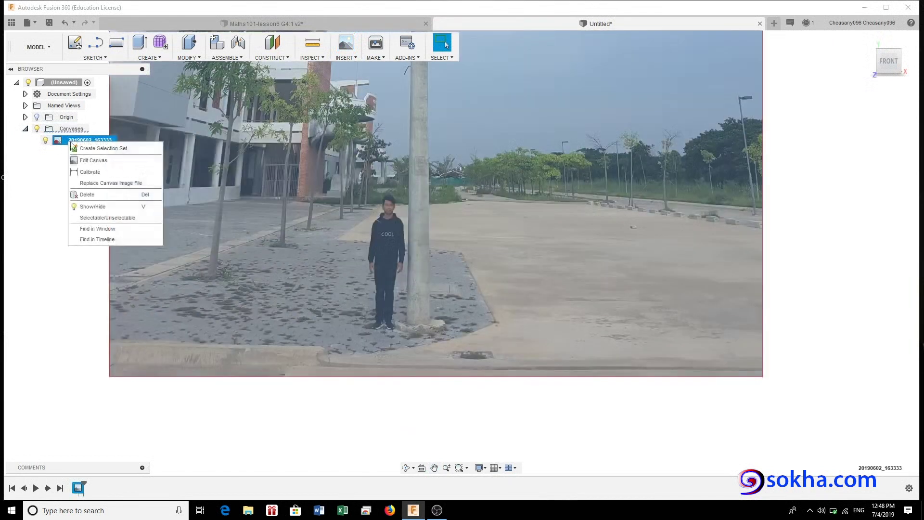
{"action": "left_click", "coordinate": [90, 171]}
{"action": "scroll", "coordinate": [421, 239], "scroll_direction": "up", "scroll_amount": 2}
{"action": "scroll", "coordinate": [421, 239], "scroll_direction": "up", "scroll_amount": 2}
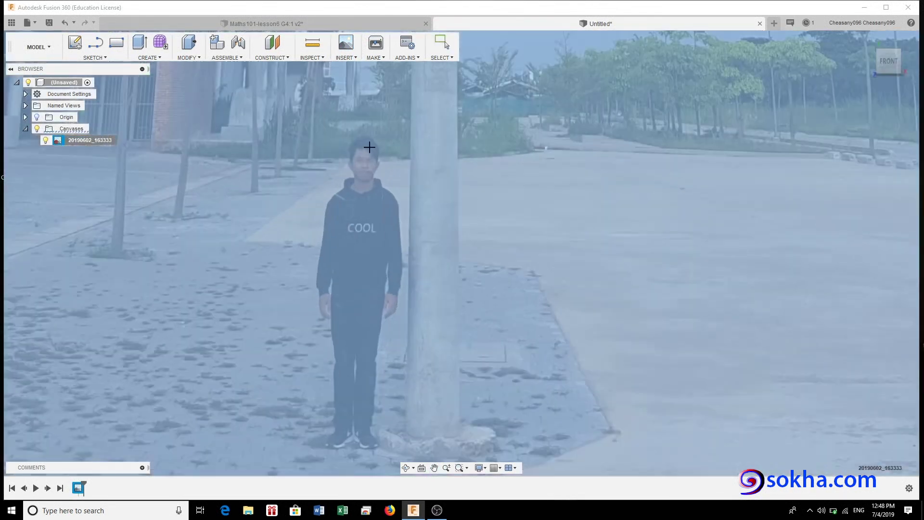
{"action": "left_click", "coordinate": [365, 143]}
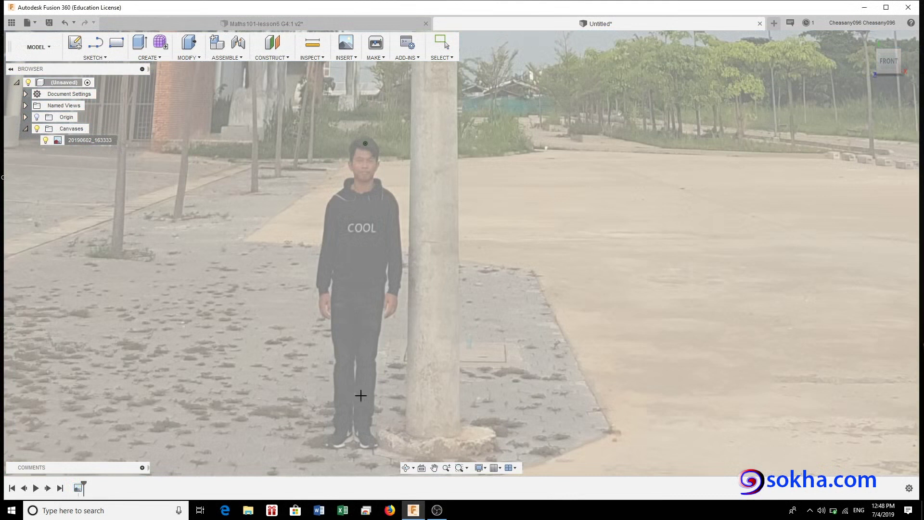
{"action": "scroll", "coordinate": [361, 435], "scroll_direction": "up", "scroll_amount": 3}
{"action": "scroll", "coordinate": [354, 433], "scroll_direction": "up", "scroll_amount": 2}
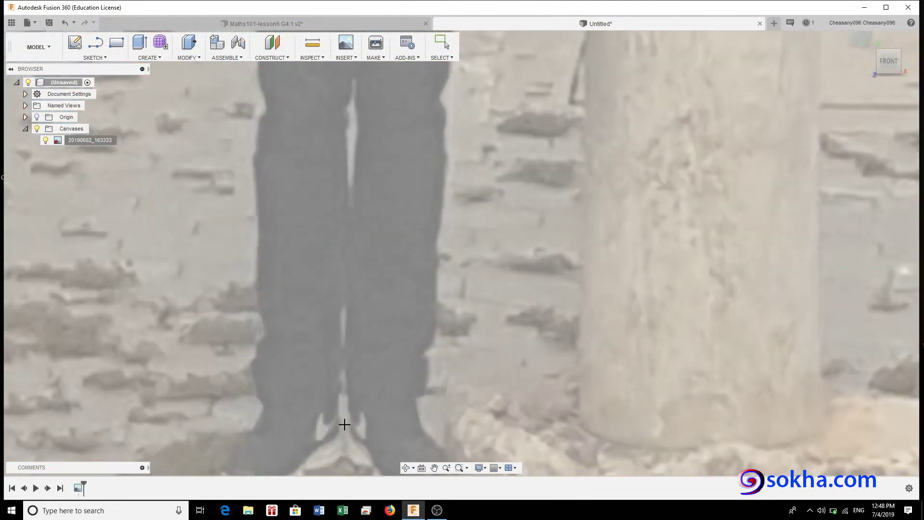
{"action": "left_click", "coordinate": [345, 424]}
{"action": "scroll", "coordinate": [345, 424], "scroll_direction": "down", "scroll_amount": 5}
{"action": "type", "text": "166"}
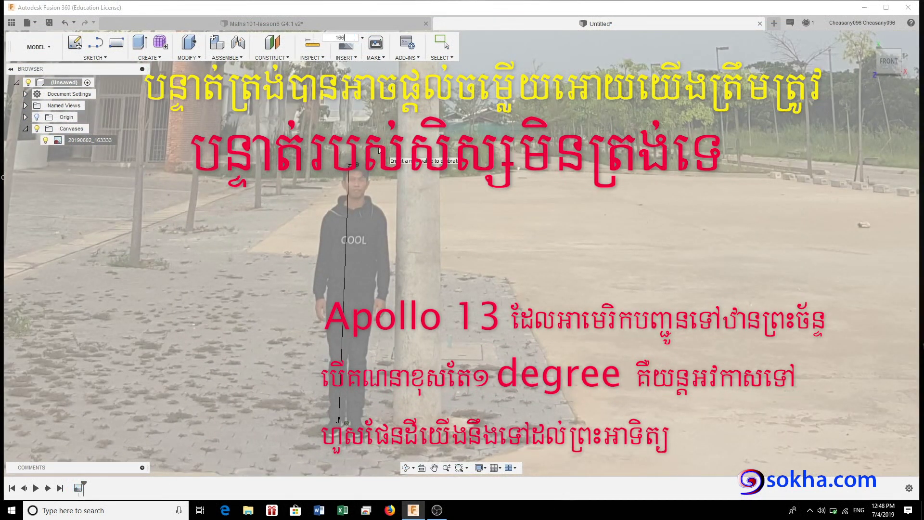
{"action": "key", "text": "Return"}
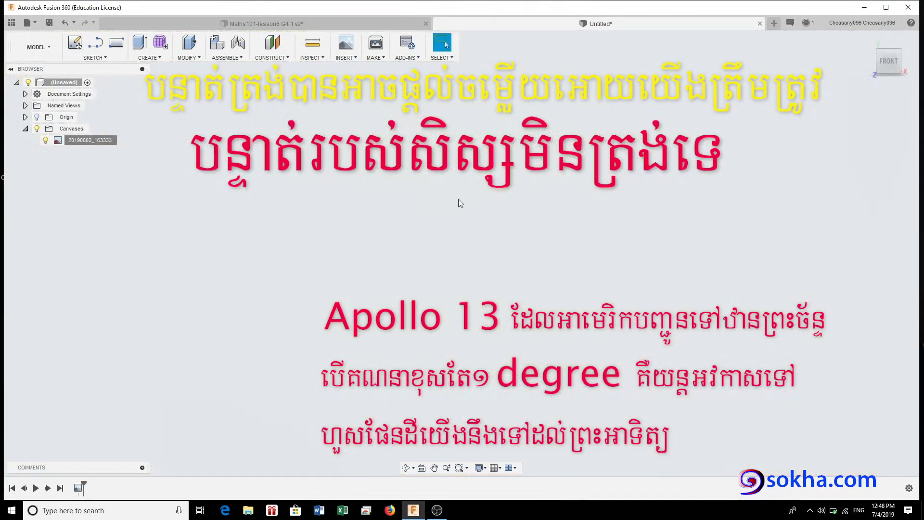
{"action": "scroll", "coordinate": [444, 218], "scroll_direction": "down", "scroll_amount": 5}
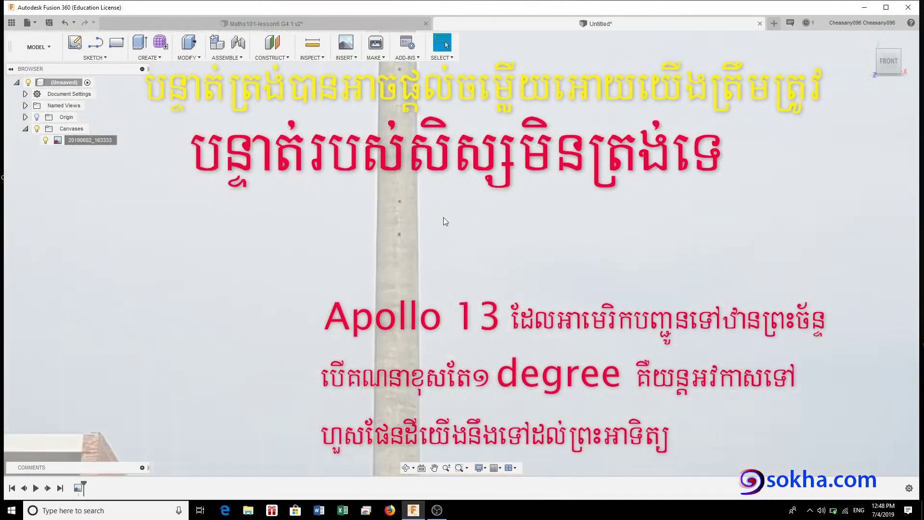
{"action": "scroll", "coordinate": [443, 218], "scroll_direction": "down", "scroll_amount": 3}
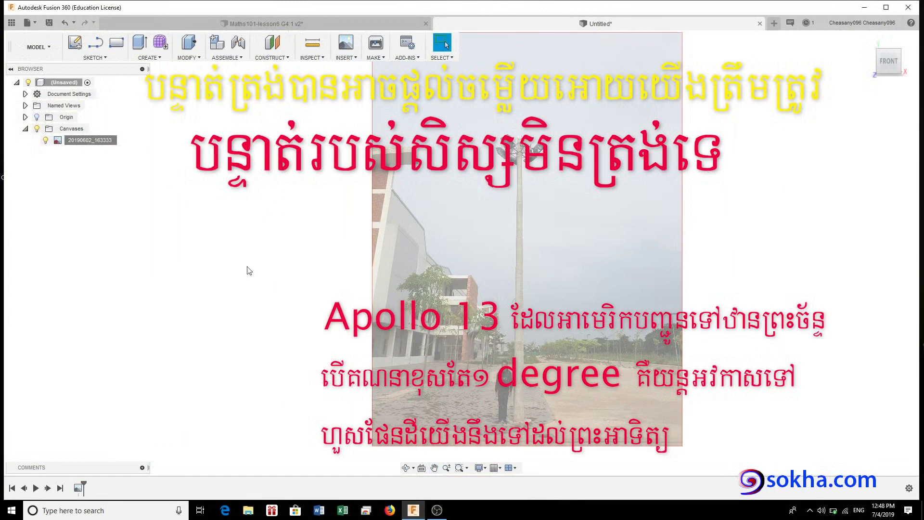
{"action": "left_click", "coordinate": [95, 43]}
Step: Start the sketch on the front plane over the second photo
{"action": "scroll", "coordinate": [528, 442], "scroll_direction": "up", "scroll_amount": 2}
{"action": "scroll", "coordinate": [529, 442], "scroll_direction": "up", "scroll_amount": 3}
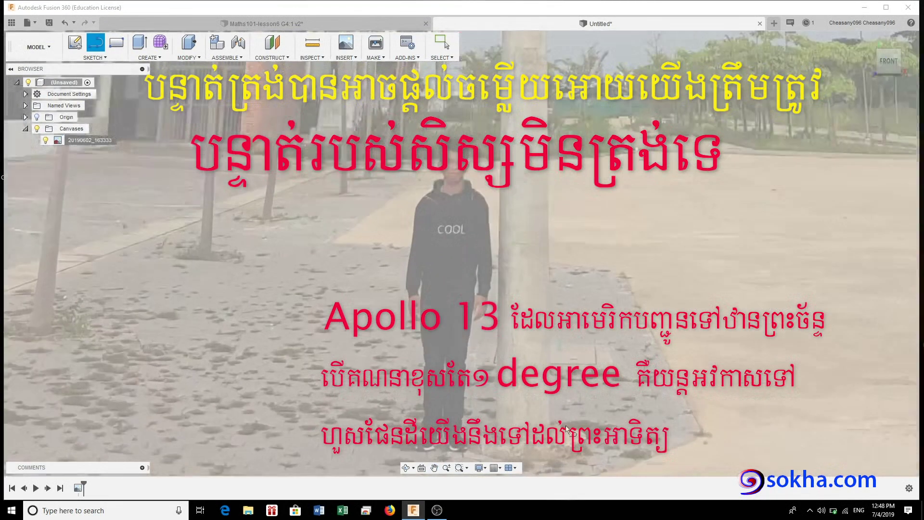
{"action": "scroll", "coordinate": [528, 442], "scroll_direction": "up", "scroll_amount": 2}
{"action": "scroll", "coordinate": [527, 442], "scroll_direction": "up", "scroll_amount": 2}
{"action": "left_click", "coordinate": [538, 351]}
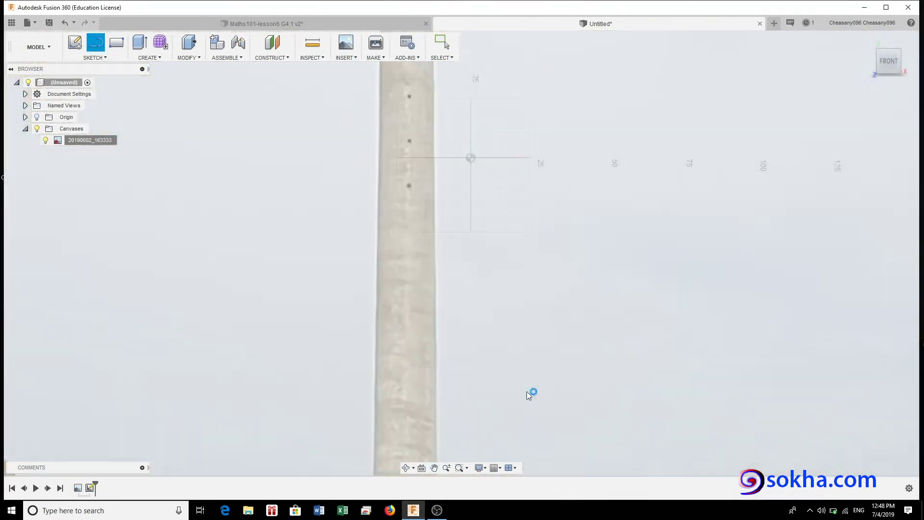
{"action": "scroll", "coordinate": [551, 159], "scroll_direction": "up", "scroll_amount": 2}
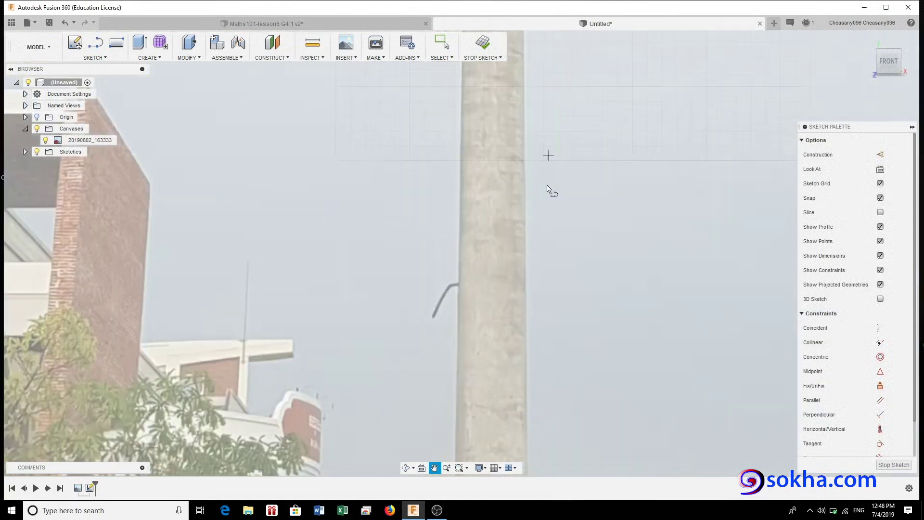
{"action": "scroll", "coordinate": [504, 379], "scroll_direction": "up", "scroll_amount": 2}
{"action": "scroll", "coordinate": [523, 421], "scroll_direction": "down", "scroll_amount": 5}
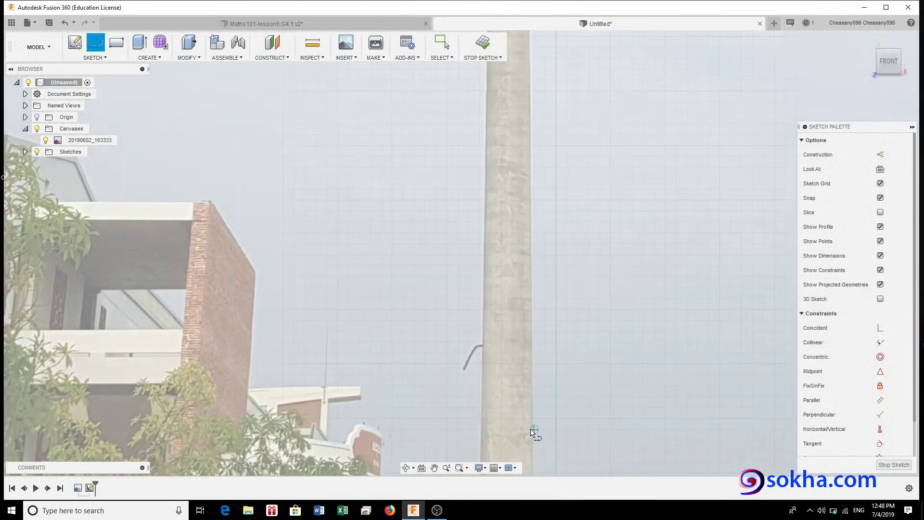
{"action": "scroll", "coordinate": [531, 429], "scroll_direction": "down", "scroll_amount": 5}
{"action": "scroll", "coordinate": [542, 403], "scroll_direction": "up", "scroll_amount": 1}
{"action": "scroll", "coordinate": [598, 304], "scroll_direction": "up", "scroll_amount": 3}
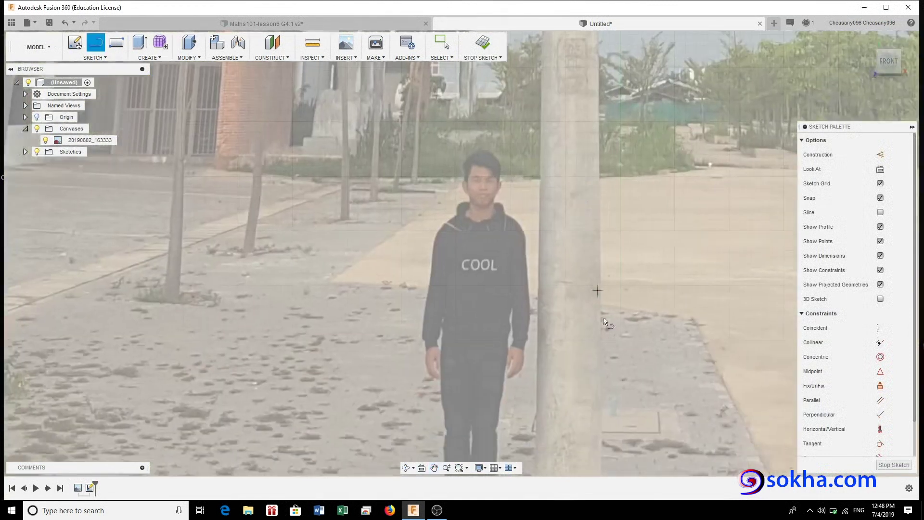
Step: Draw a vertical line, about 802 cm, from the lamp pole's base to its top
{"action": "key", "text": "l"}
{"action": "scroll", "coordinate": [571, 365], "scroll_direction": "up", "scroll_amount": 2}
{"action": "scroll", "coordinate": [571, 365], "scroll_direction": "up", "scroll_amount": 2}
{"action": "scroll", "coordinate": [573, 366], "scroll_direction": "up", "scroll_amount": 2}
{"action": "scroll", "coordinate": [575, 365], "scroll_direction": "down", "scroll_amount": 2}
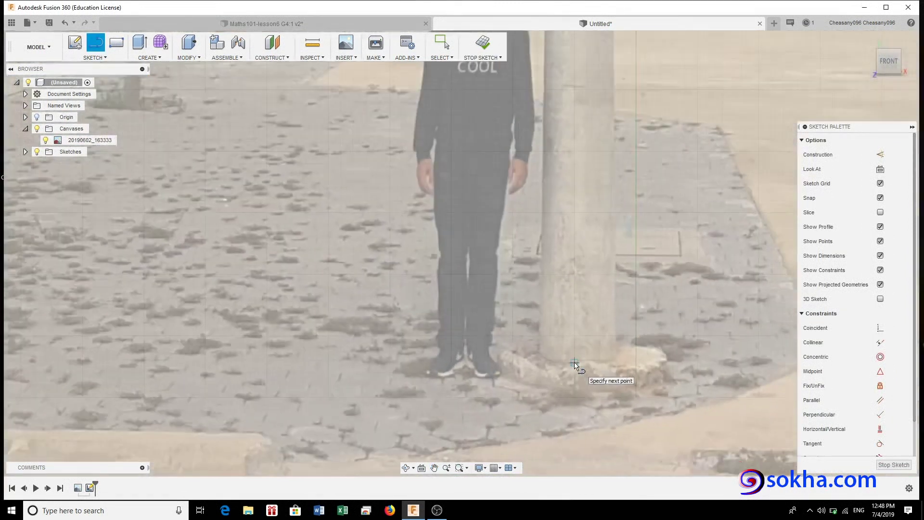
{"action": "scroll", "coordinate": [576, 365], "scroll_direction": "down", "scroll_amount": 2}
{"action": "scroll", "coordinate": [575, 364], "scroll_direction": "down", "scroll_amount": 2}
{"action": "left_click", "coordinate": [574, 362]}
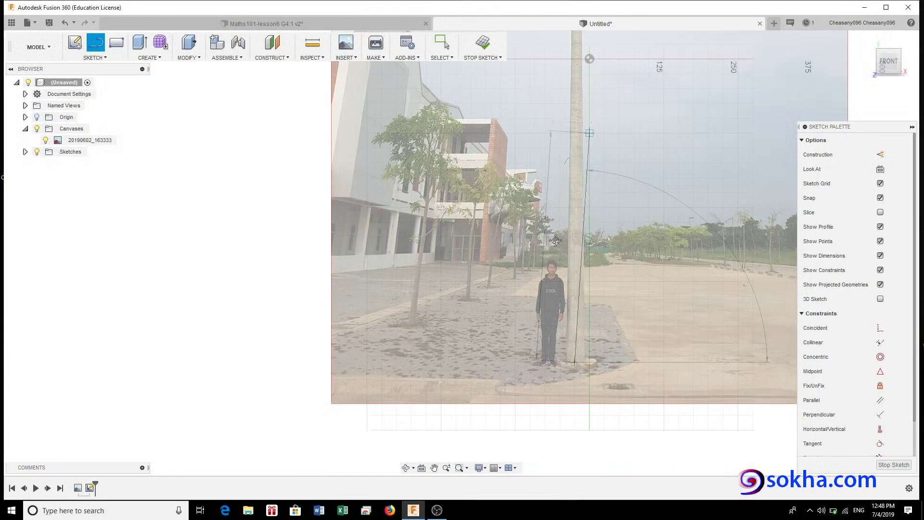
{"action": "scroll", "coordinate": [550, 302], "scroll_direction": "down", "scroll_amount": 2}
{"action": "scroll", "coordinate": [534, 96], "scroll_direction": "up", "scroll_amount": 2}
{"action": "scroll", "coordinate": [533, 75], "scroll_direction": "up", "scroll_amount": 1}
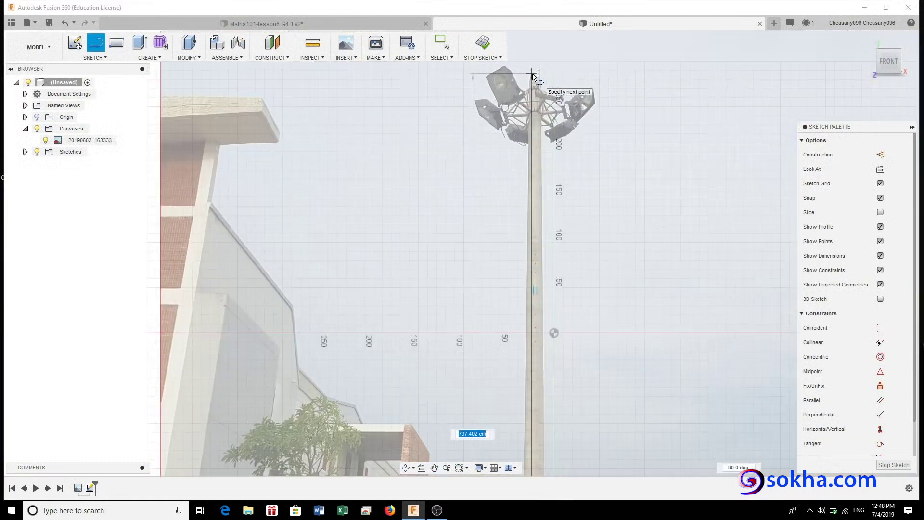
{"action": "scroll", "coordinate": [534, 73], "scroll_direction": "up", "scroll_amount": 2}
{"action": "scroll", "coordinate": [536, 71], "scroll_direction": "up", "scroll_amount": 1}
{"action": "scroll", "coordinate": [538, 68], "scroll_direction": "up", "scroll_amount": 1}
{"action": "scroll", "coordinate": [539, 69], "scroll_direction": "up", "scroll_amount": 2}
{"action": "scroll", "coordinate": [538, 71], "scroll_direction": "up", "scroll_amount": 1}
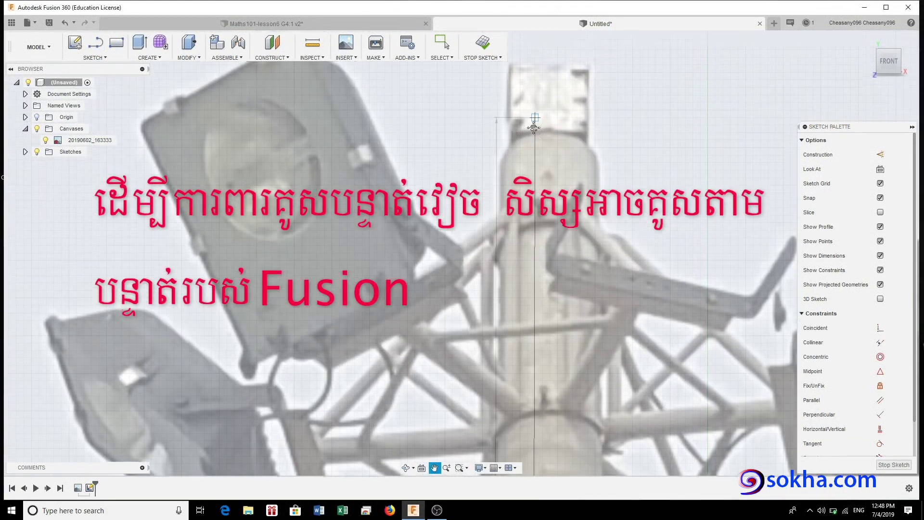
{"action": "scroll", "coordinate": [534, 62], "scroll_direction": "down", "scroll_amount": 1}
{"action": "scroll", "coordinate": [528, 114], "scroll_direction": "up", "scroll_amount": 1}
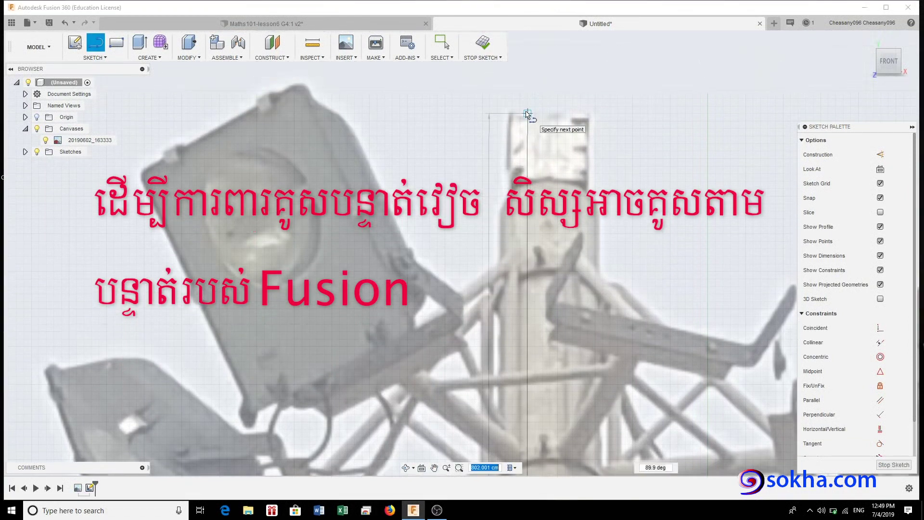
{"action": "left_click", "coordinate": [527, 114]}
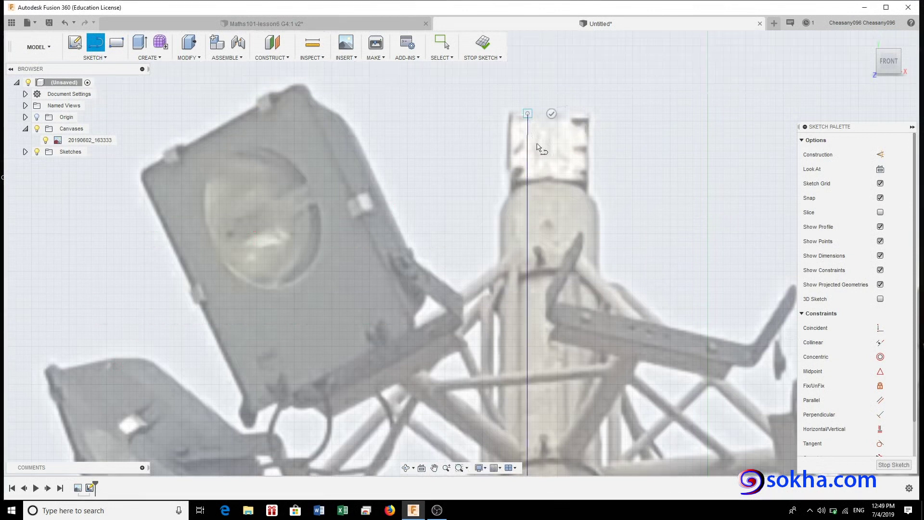
Step: End the line tool and pan so the whole pole is visible
{"action": "scroll", "coordinate": [549, 193], "scroll_direction": "down", "scroll_amount": 5}
{"action": "key", "text": "Escape"}
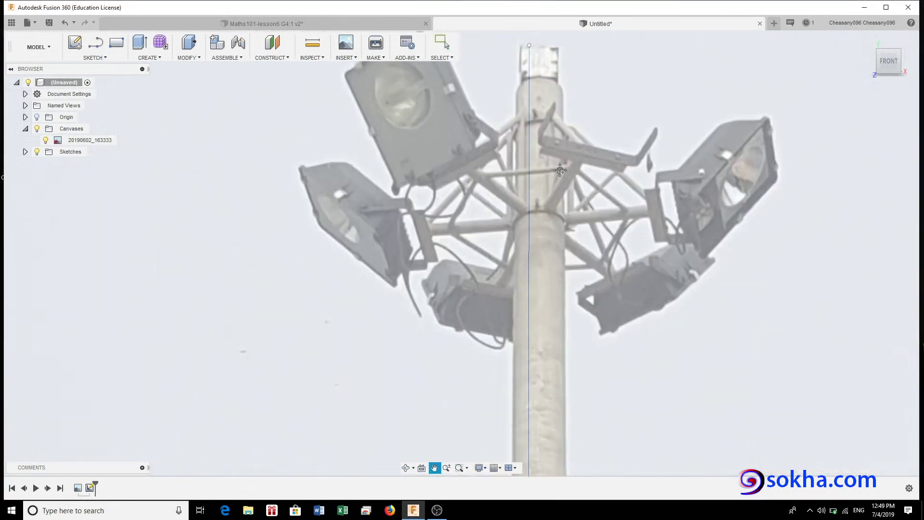
{"action": "scroll", "coordinate": [565, 266], "scroll_direction": "down", "scroll_amount": 3}
{"action": "scroll", "coordinate": [588, 345], "scroll_direction": "down", "scroll_amount": 3}
{"action": "left_click_drag", "start_coordinate": [580, 349], "coordinate": [550, 192]}
{"action": "key", "text": "Escape"}
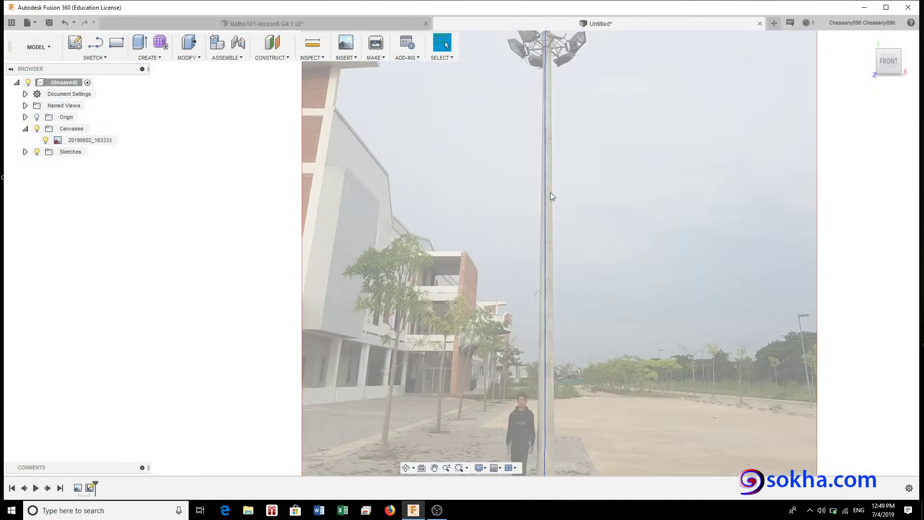
Step: Select the lamp pole's sketch line and read its 802.001 cm length
{"action": "scroll", "coordinate": [570, 223], "scroll_direction": "down", "scroll_amount": 2}
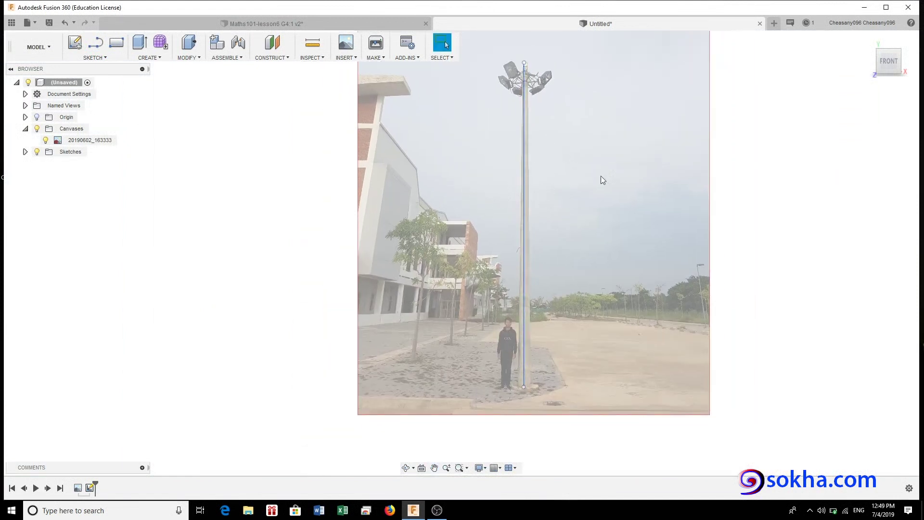
{"action": "scroll", "coordinate": [524, 221], "scroll_direction": "up", "scroll_amount": 2}
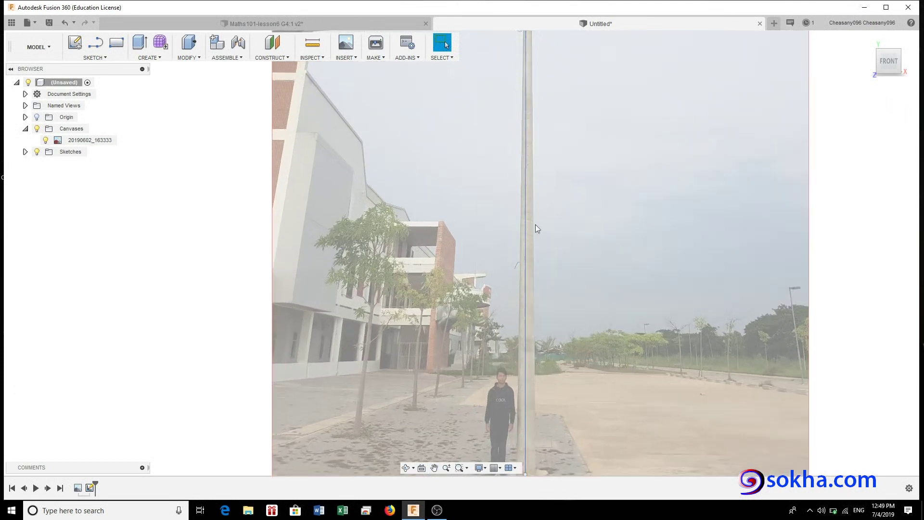
{"action": "left_click", "coordinate": [526, 226]}
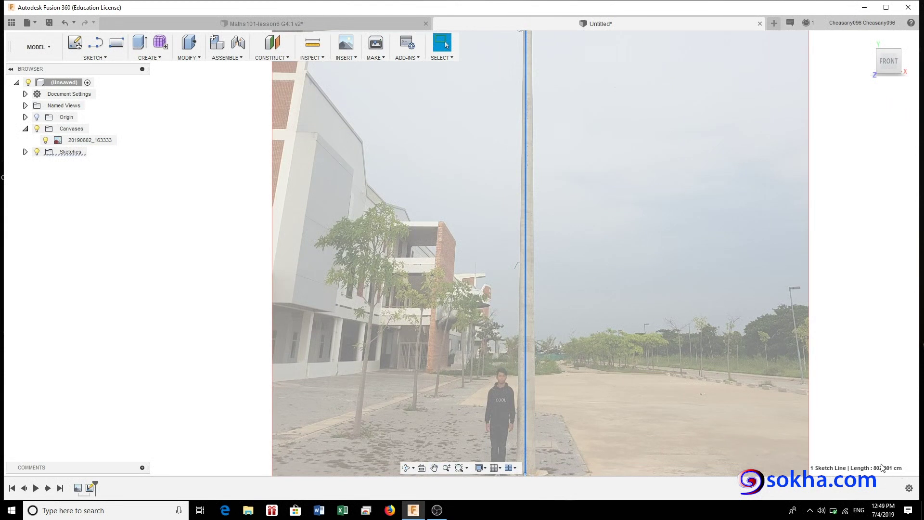
{"action": "scroll", "coordinate": [889, 441], "scroll_direction": "up", "scroll_amount": 1}
{"action": "scroll", "coordinate": [890, 434], "scroll_direction": "down", "scroll_amount": 2}
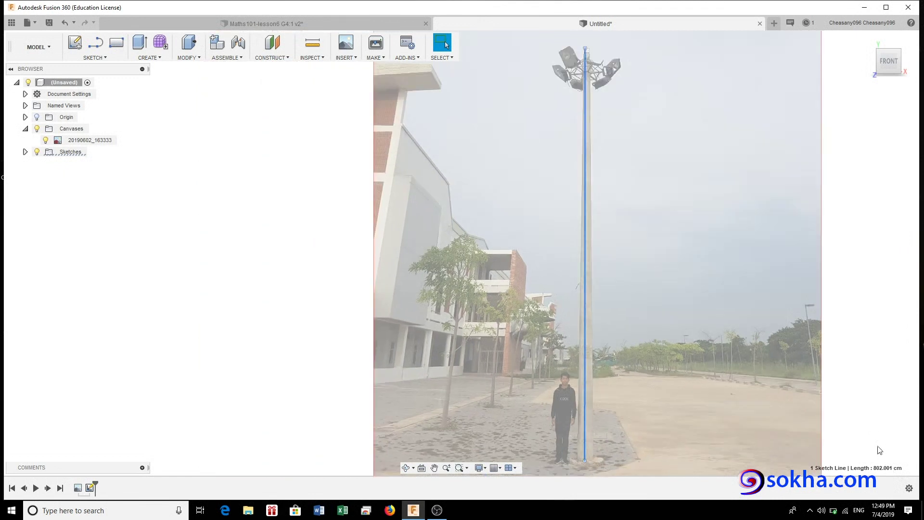
Step: Zoom in and out to check the 802.001 cm pole line against the whole photo
{"action": "scroll", "coordinate": [544, 289], "scroll_direction": "down", "scroll_amount": 1}
{"action": "scroll", "coordinate": [612, 305], "scroll_direction": "down", "scroll_amount": 1}
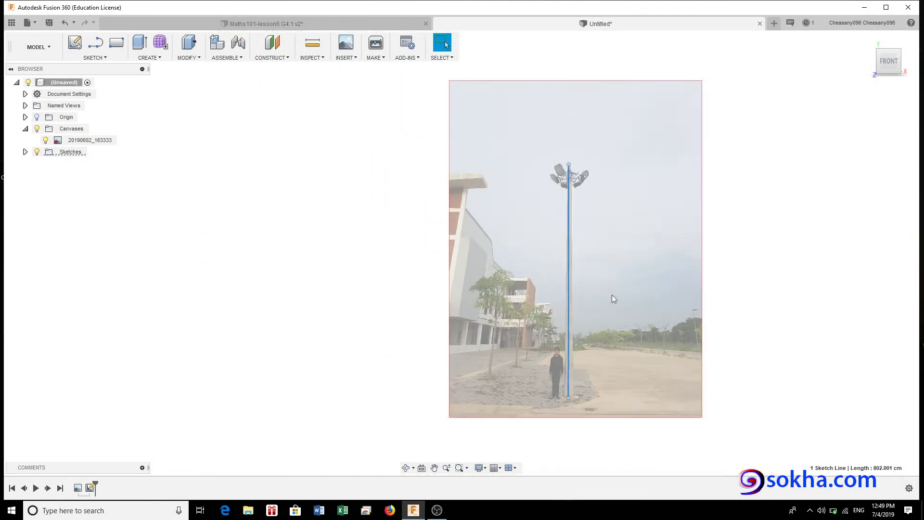
{"action": "scroll", "coordinate": [524, 221], "scroll_direction": "up", "scroll_amount": 1}
{"action": "scroll", "coordinate": [553, 220], "scroll_direction": "up", "scroll_amount": 2}
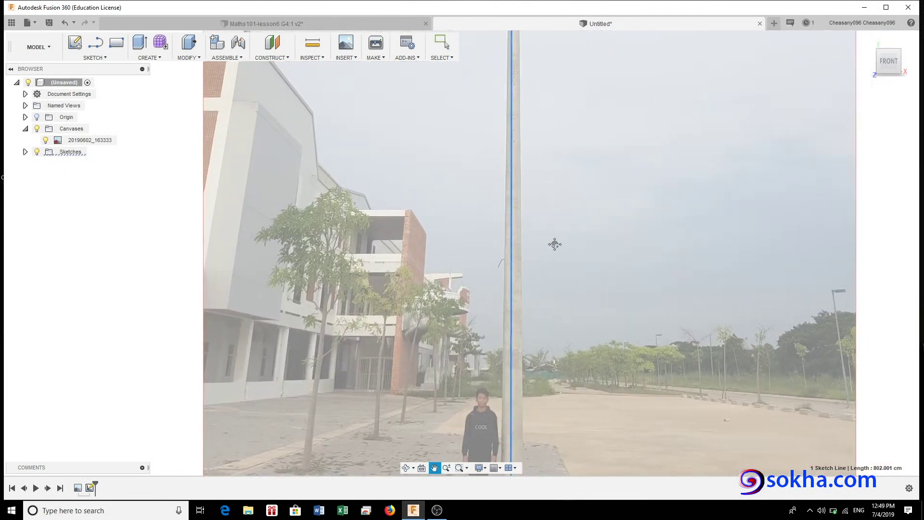
{"action": "scroll", "coordinate": [539, 265], "scroll_direction": "down", "scroll_amount": 1}
{"action": "scroll", "coordinate": [539, 264], "scroll_direction": "down", "scroll_amount": 2}
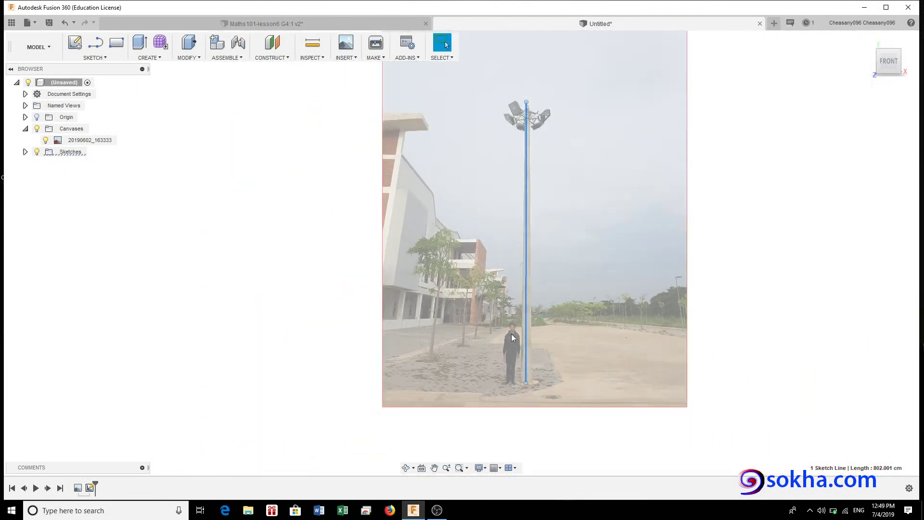
{"action": "scroll", "coordinate": [517, 394], "scroll_direction": "up", "scroll_amount": 2}
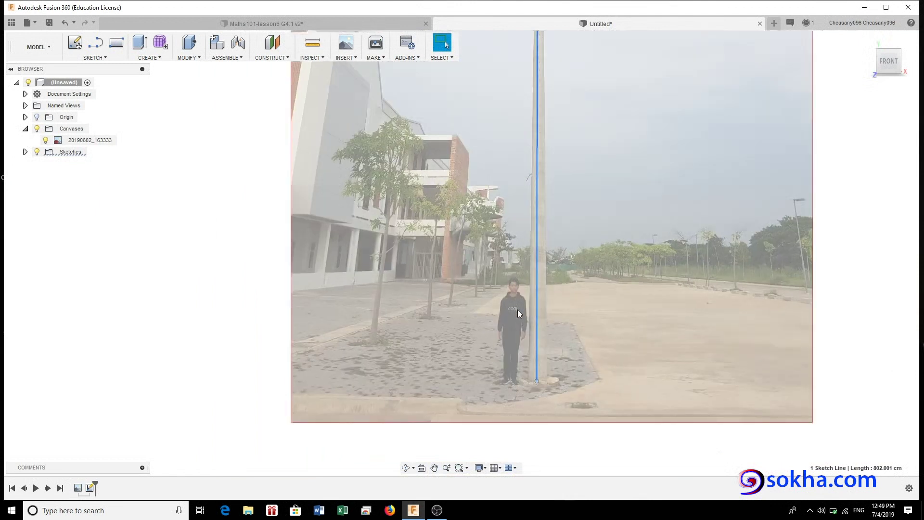
{"action": "scroll", "coordinate": [518, 309], "scroll_direction": "down", "scroll_amount": 3}
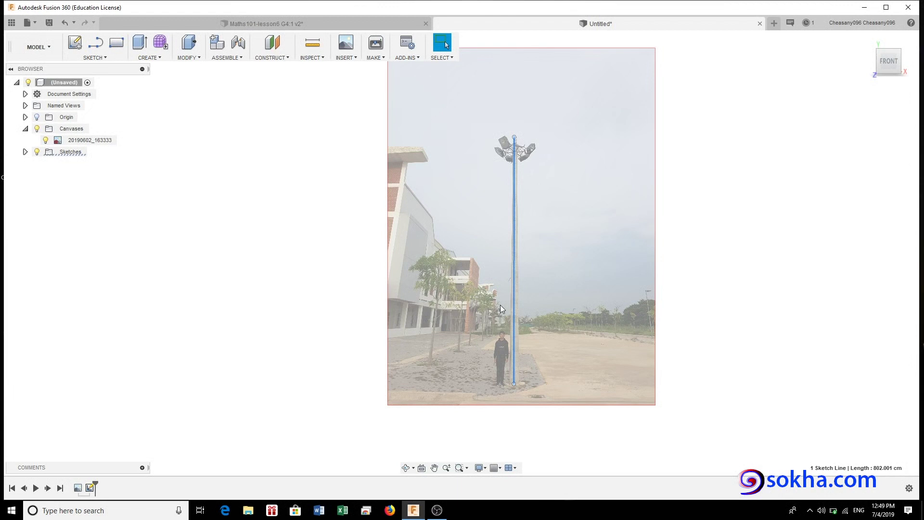
{"action": "scroll", "coordinate": [501, 305], "scroll_direction": "up", "scroll_amount": 1}
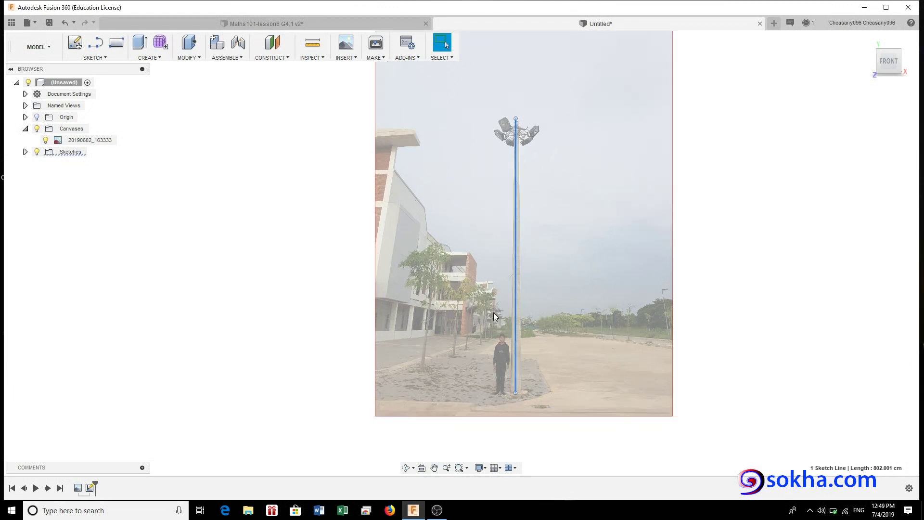
{"action": "scroll", "coordinate": [494, 315], "scroll_direction": "up", "scroll_amount": 3}
{"action": "scroll", "coordinate": [494, 315], "scroll_direction": "down", "scroll_amount": 3}
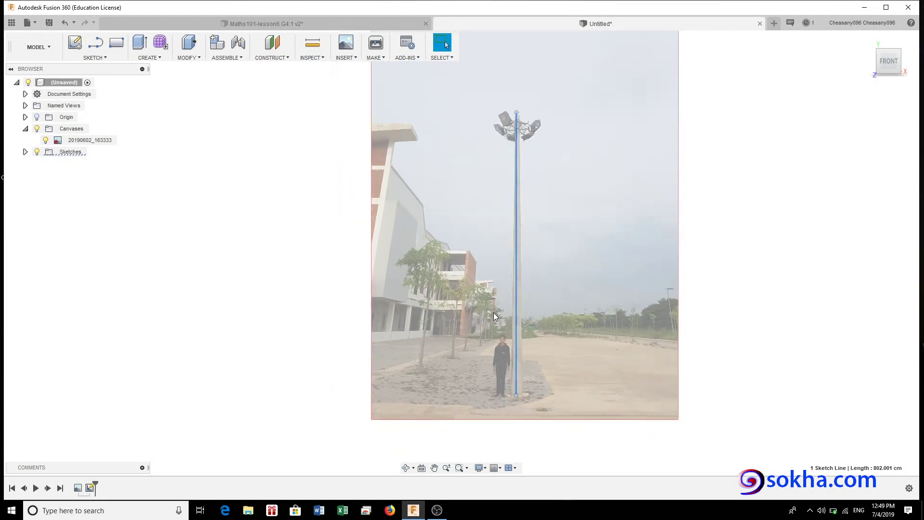